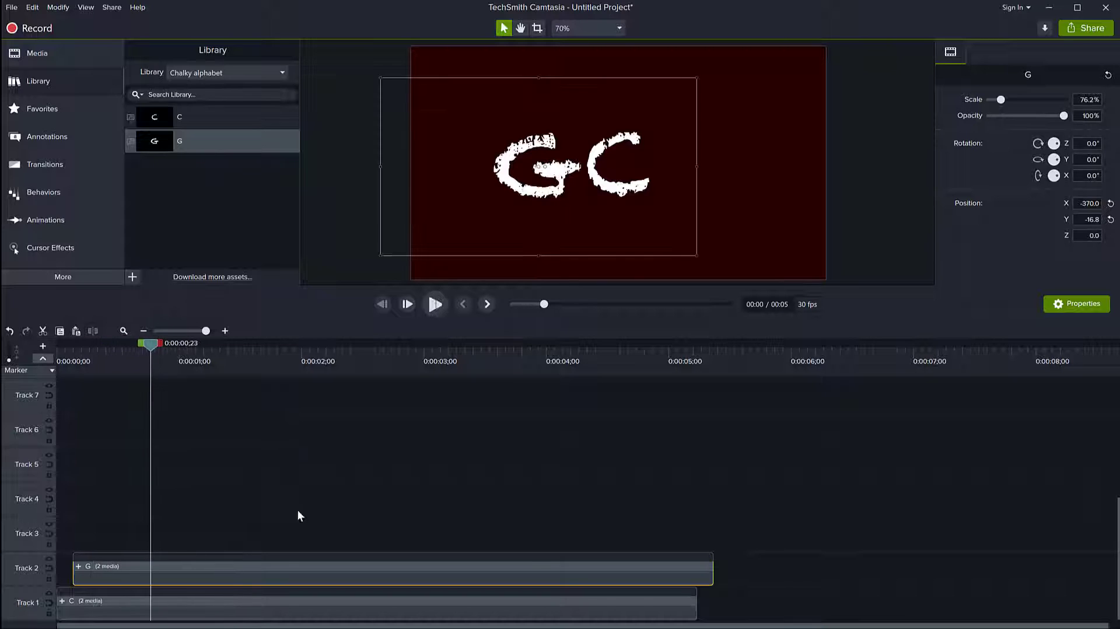
# Start the G clip at the beginning of the timeline and the C clip a few frames after it, and play the sequence
pyautogui.moveTo(113, 577); pyautogui.dragTo(134, 600)
pyautogui.press('space')
pyautogui.moveTo(238, 342); pyautogui.dragTo(58, 341)
pyautogui.press('space')
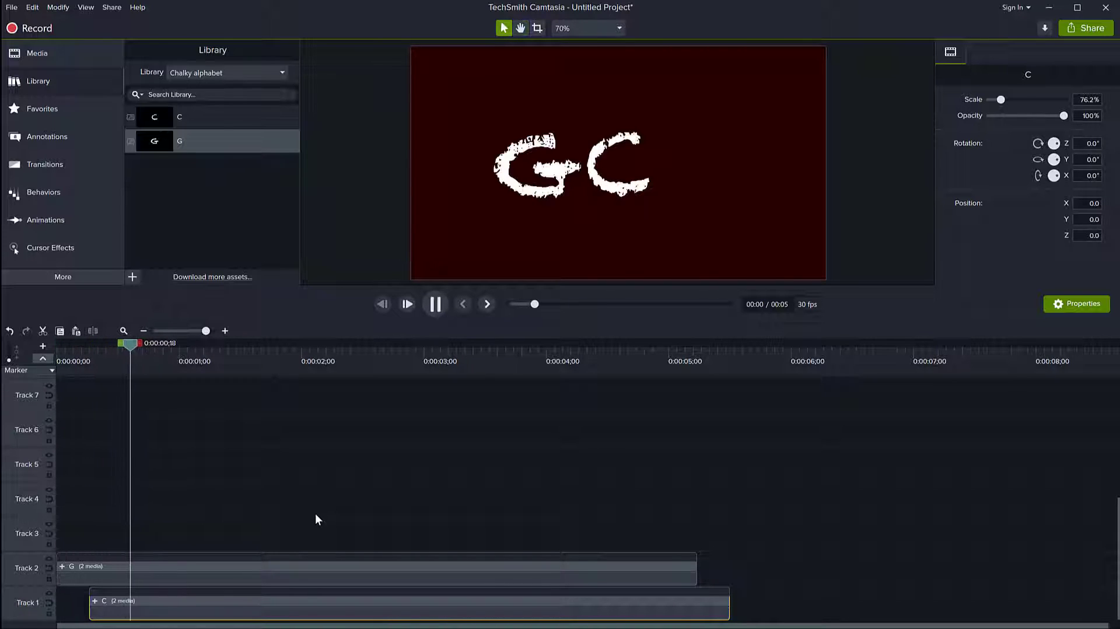
pyautogui.press('space')
# Delay the C clip on Track 1 to start about half a second in, and play the sequence from the beginning
pyautogui.moveTo(149, 606); pyautogui.dragTo(186, 605)
pyautogui.moveTo(202, 343); pyautogui.dragTo(59, 355)
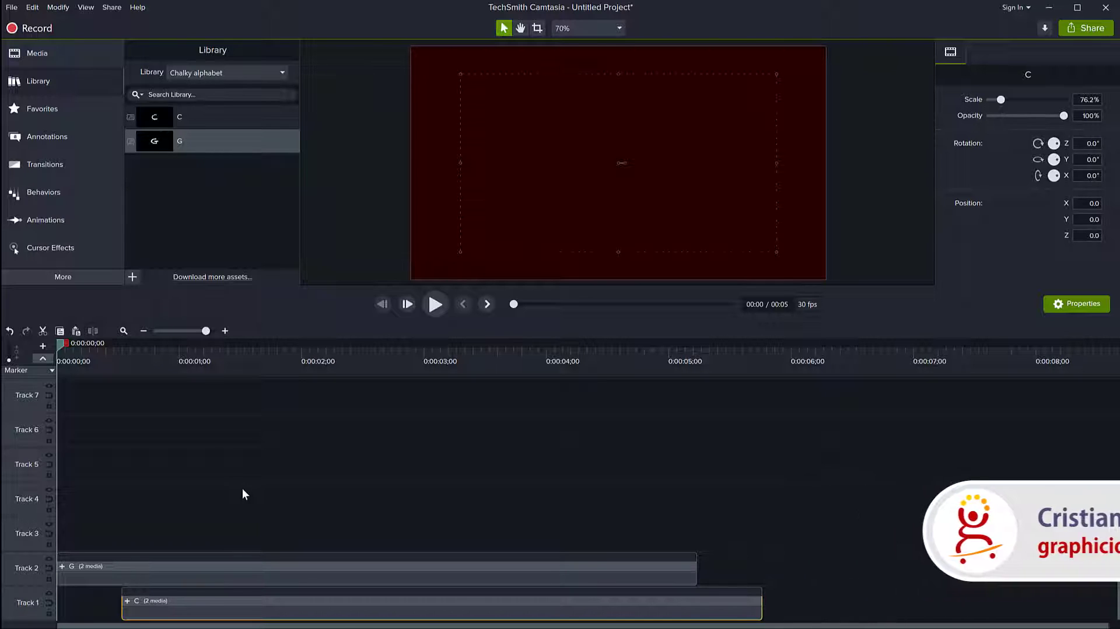
pyautogui.press('space')
pyautogui.press('space')
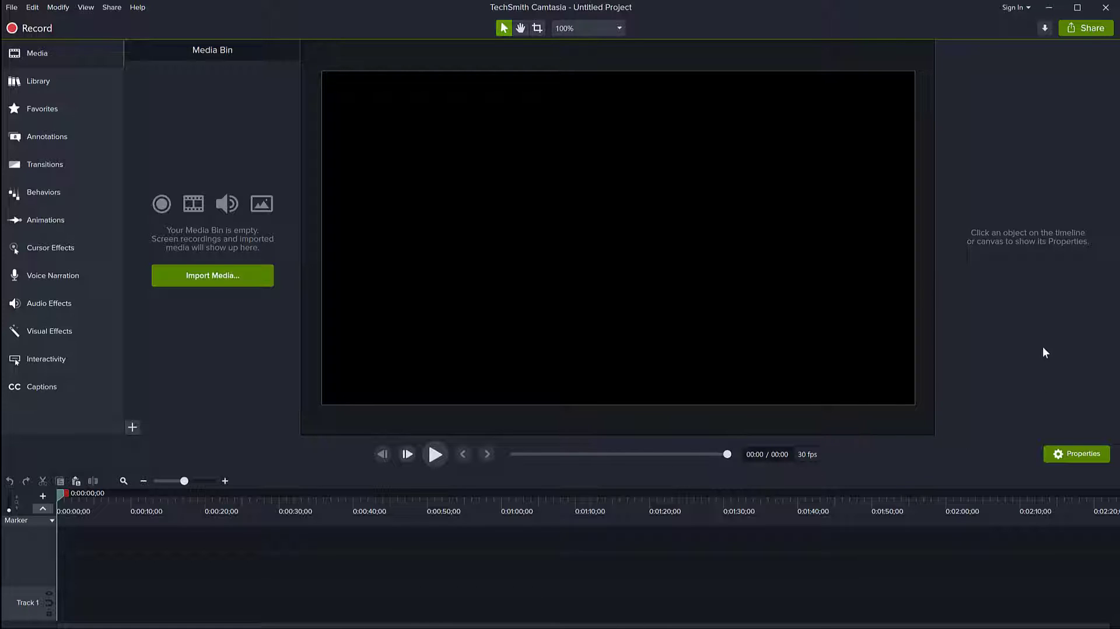
# Enlarge the timeline area and add a plain white ABC text callout from the full callout collection to the canvas centre
pyautogui.moveTo(216, 438); pyautogui.dragTo(217, 401)
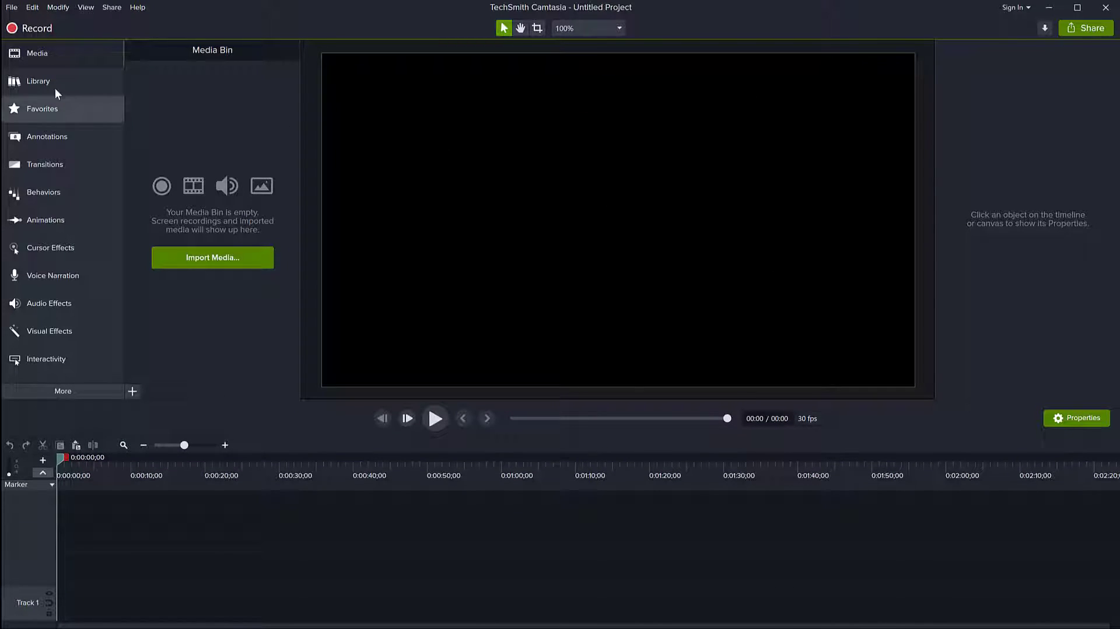
pyautogui.click(40, 139)
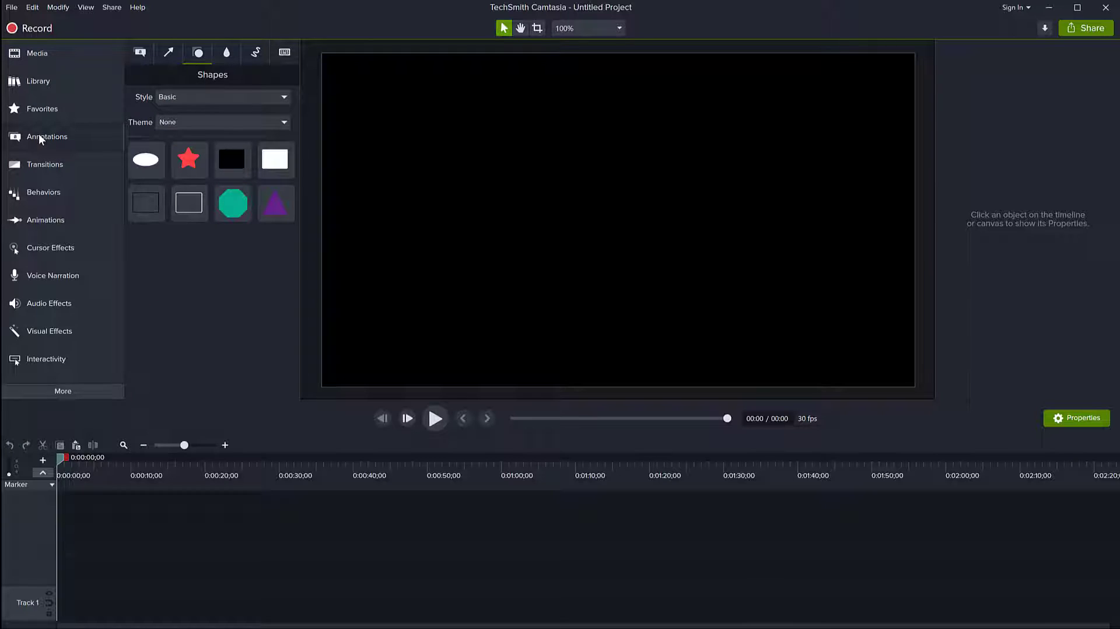
pyautogui.click(211, 95)
pyautogui.click(202, 112)
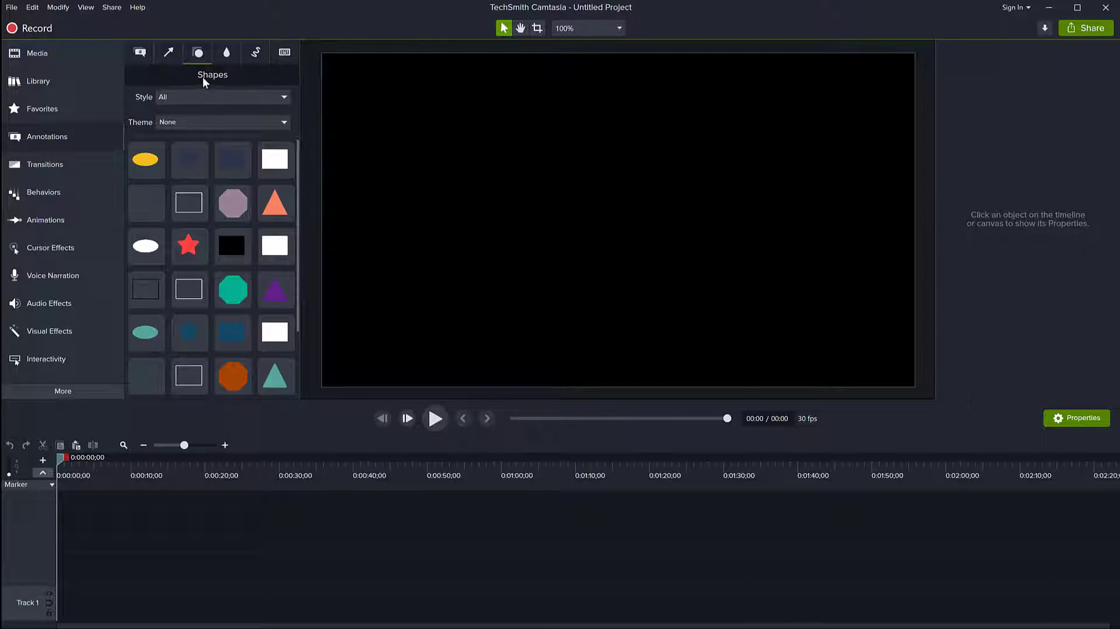
pyautogui.click(140, 53)
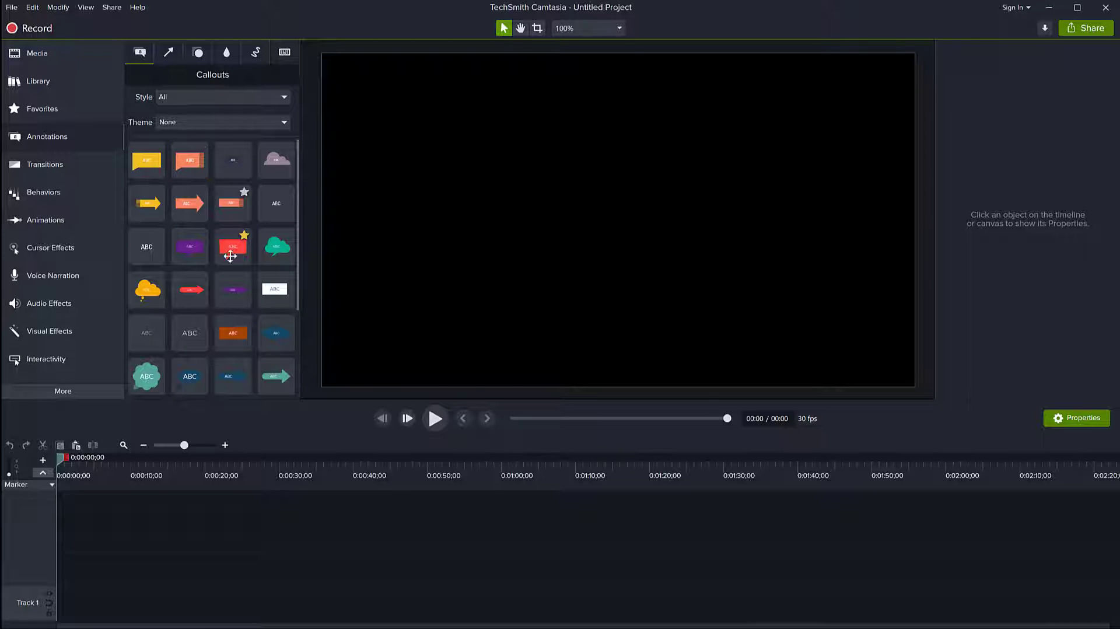
pyautogui.scroll(-3, 229, 319)
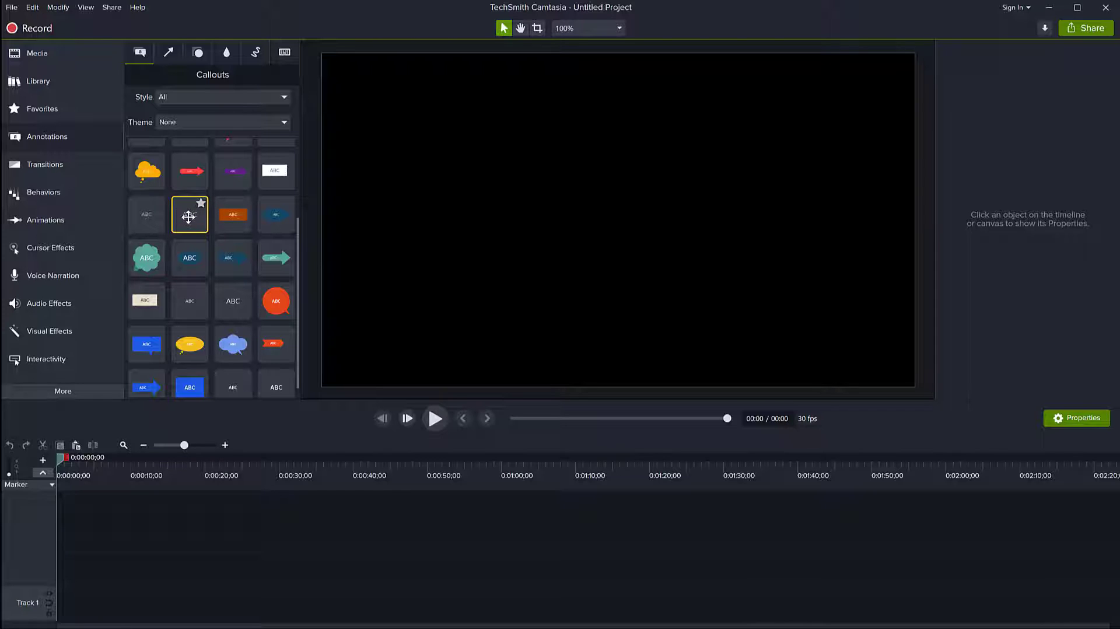
pyautogui.moveTo(189, 216); pyautogui.dragTo(618, 224)
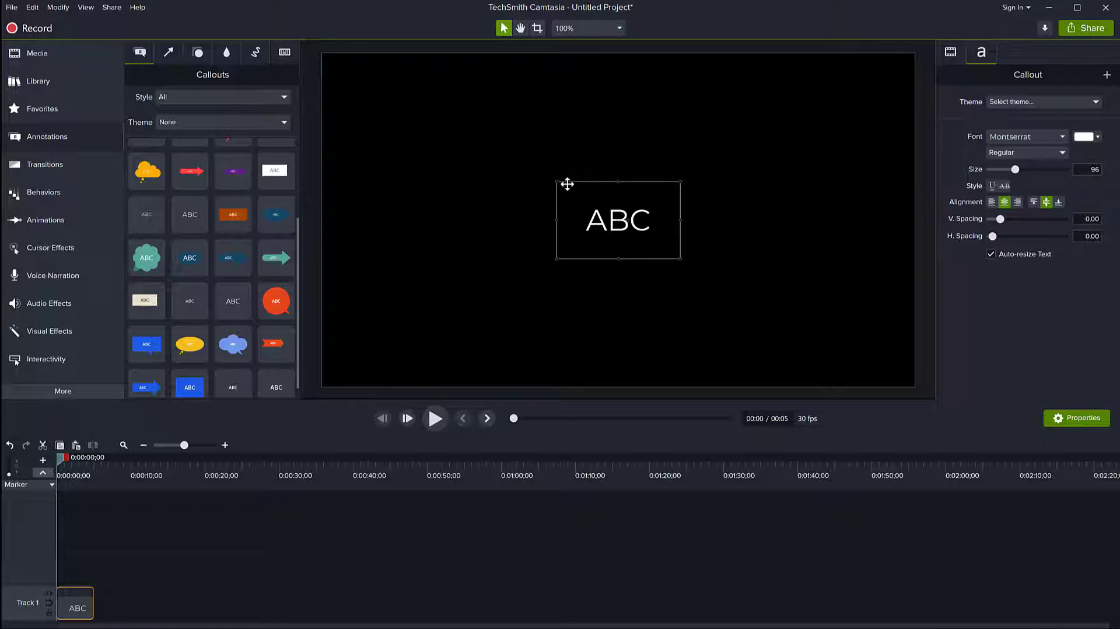
# Enlarge the callout's text box so it spans most of the canvas around the centre
pyautogui.moveTo(546, 177); pyautogui.dragTo(385, 91)
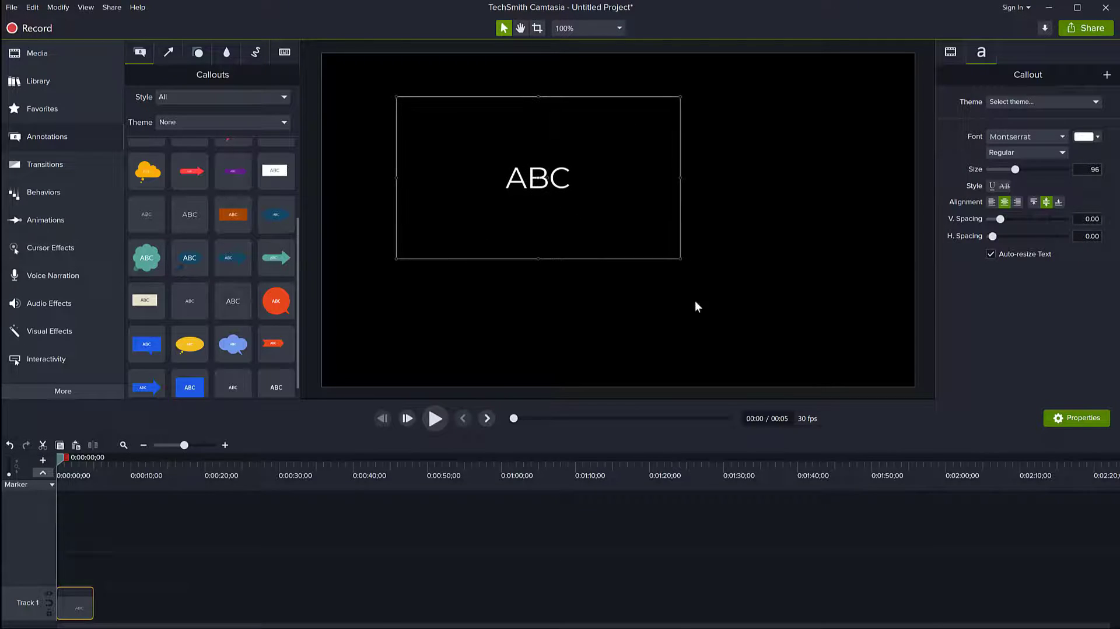
pyautogui.moveTo(681, 259); pyautogui.dragTo(846, 342)
pyautogui.doubleClick(636, 220)
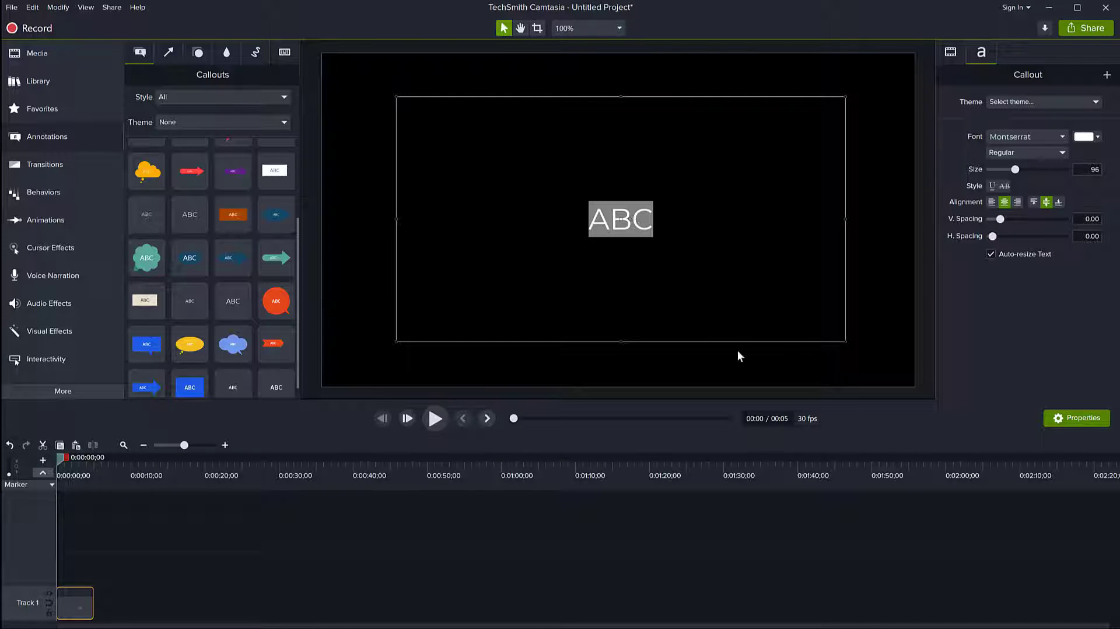
pyautogui.moveTo(396, 97)
pyautogui.mouseDown()
pyautogui.moveTo(367, 82)
pyautogui.moveTo(405, 95)
pyautogui.moveTo(389, 85)
pyautogui.mouseUp()
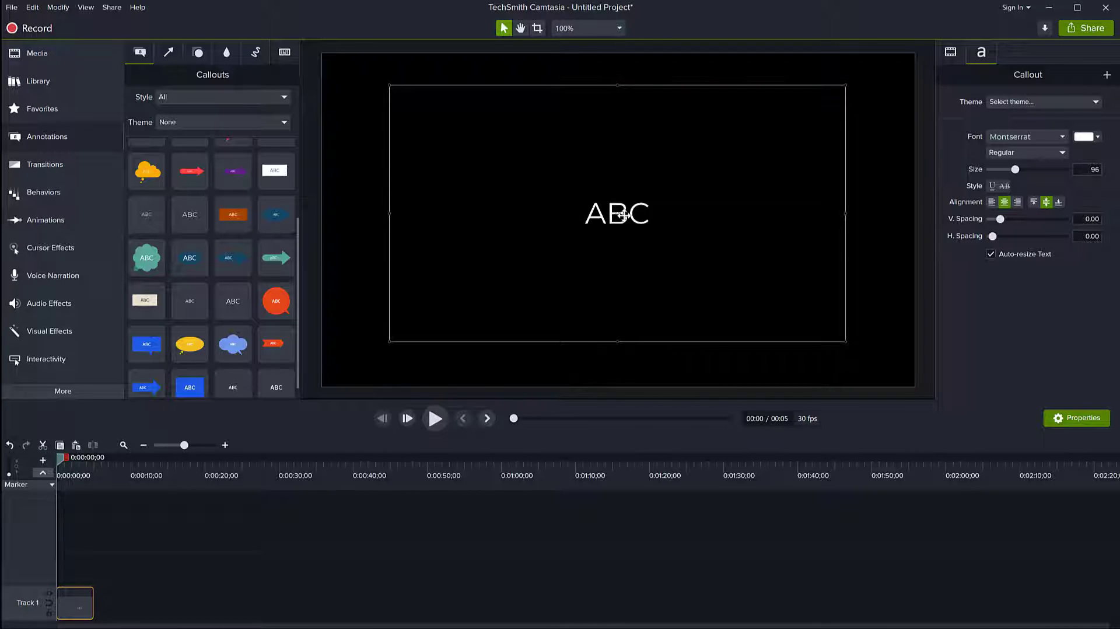
# Replace the callout text with the letter G and set its font size to 500
pyautogui.doubleClick(624, 215)
pyautogui.write('G')
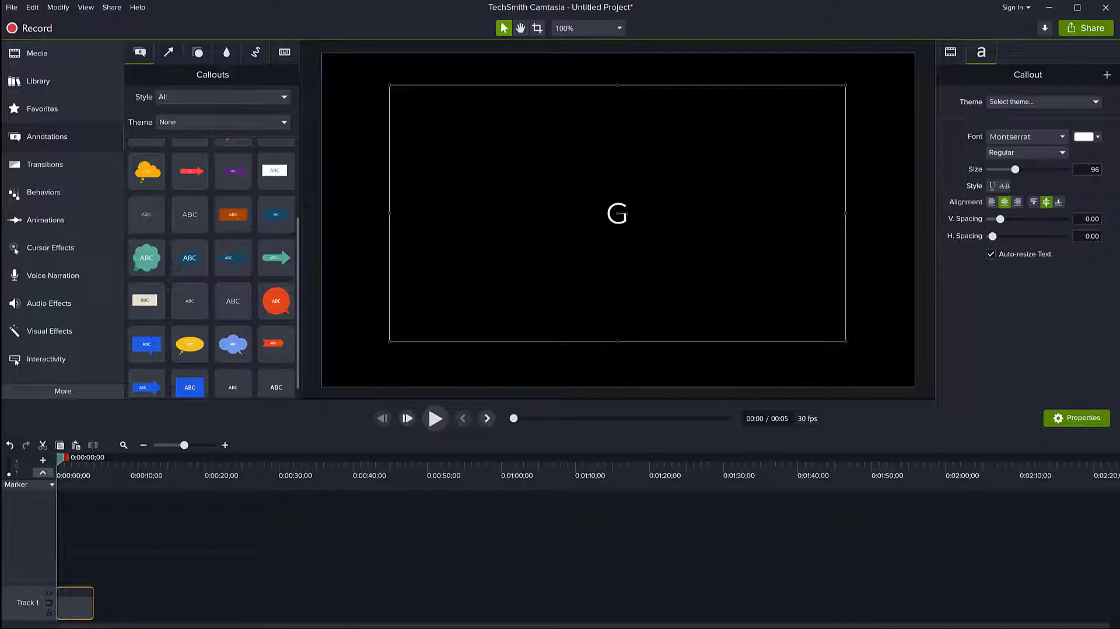
pyautogui.doubleClick(618, 214)
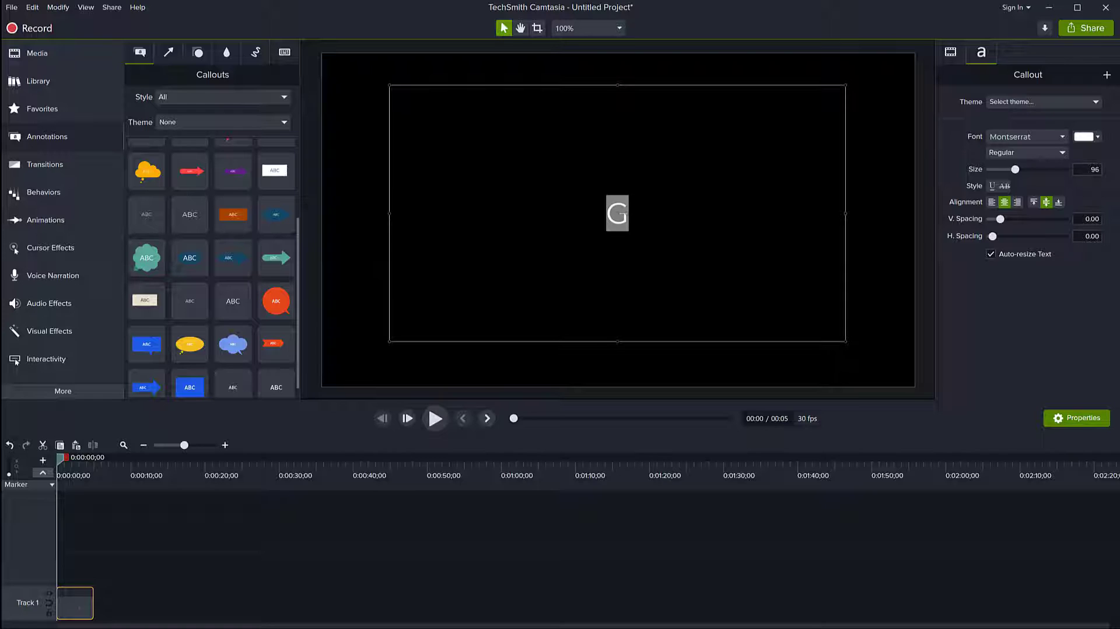
pyautogui.moveTo(1015, 169); pyautogui.dragTo(1109, 171)
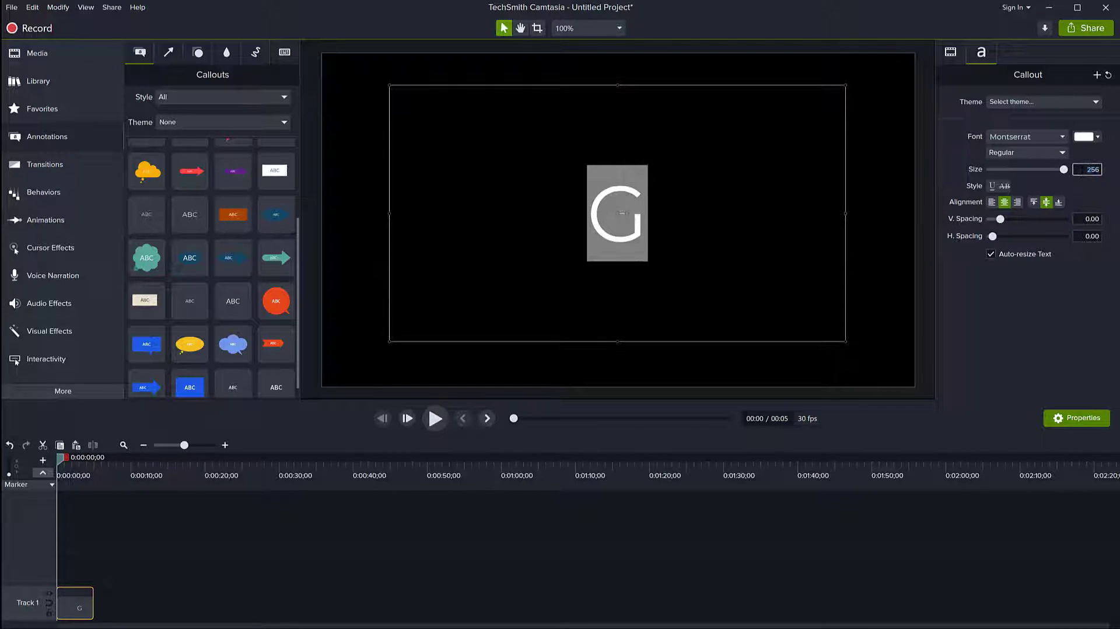
pyautogui.write('500')
pyautogui.press('Return')
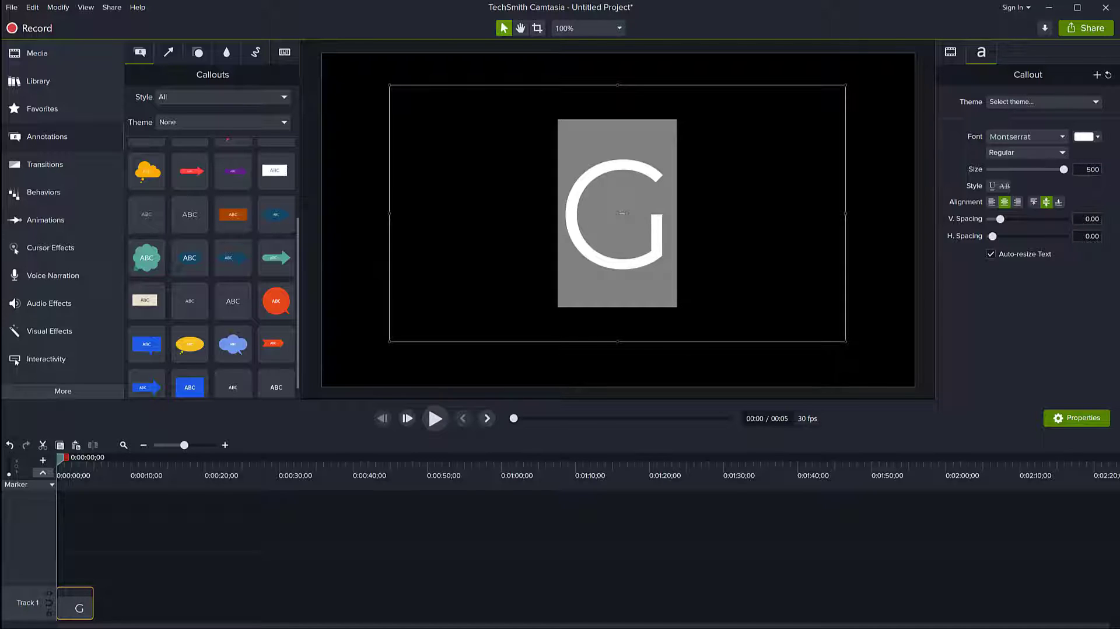
# Change the letter G's font to Chalkduster and deselect the callout
pyautogui.click(678, 213)
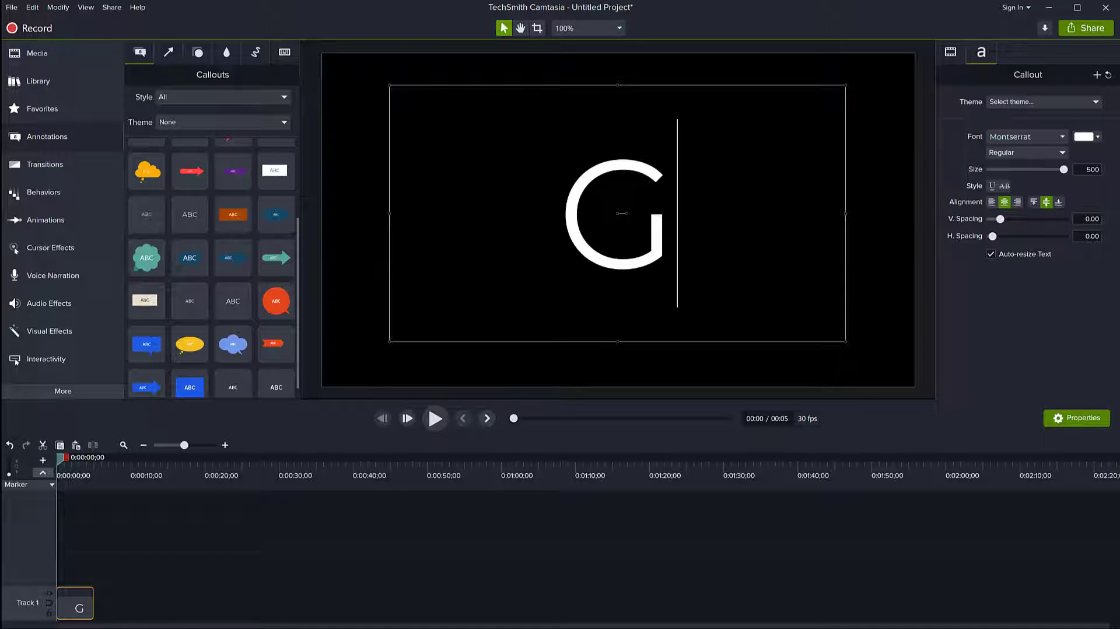
pyautogui.moveTo(680, 214); pyautogui.dragTo(564, 213)
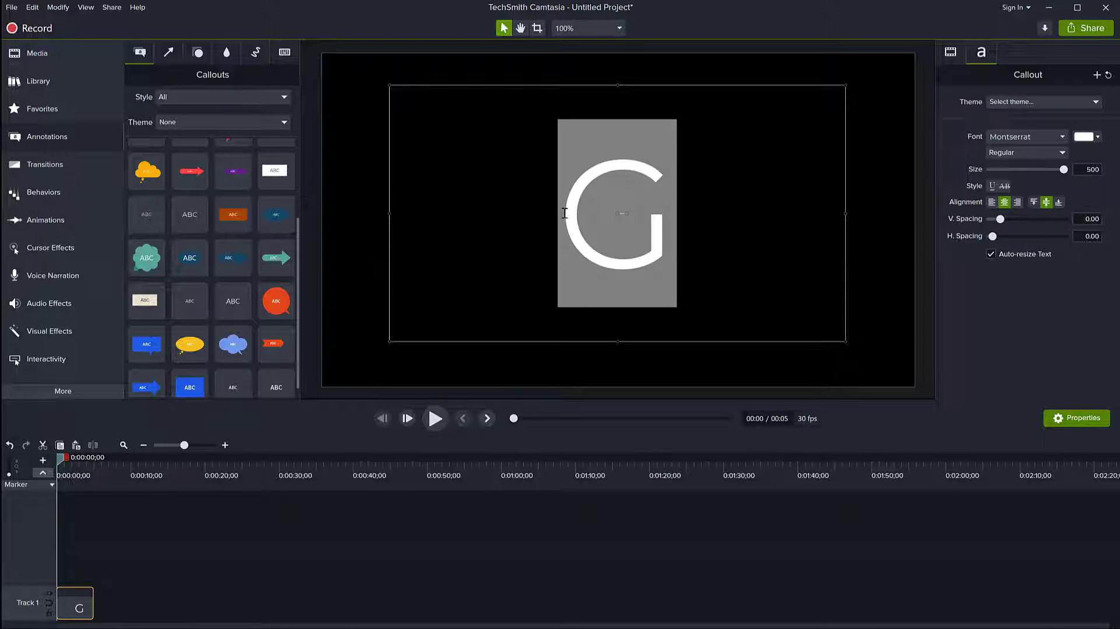
pyautogui.click(1065, 135)
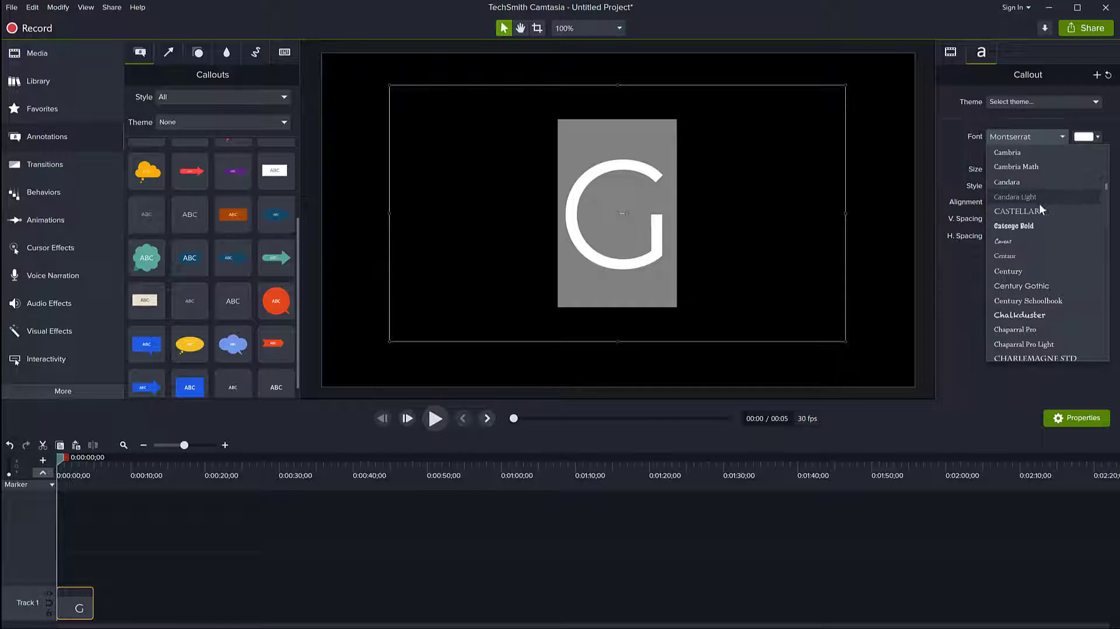
pyautogui.scroll(-2, 1034, 269)
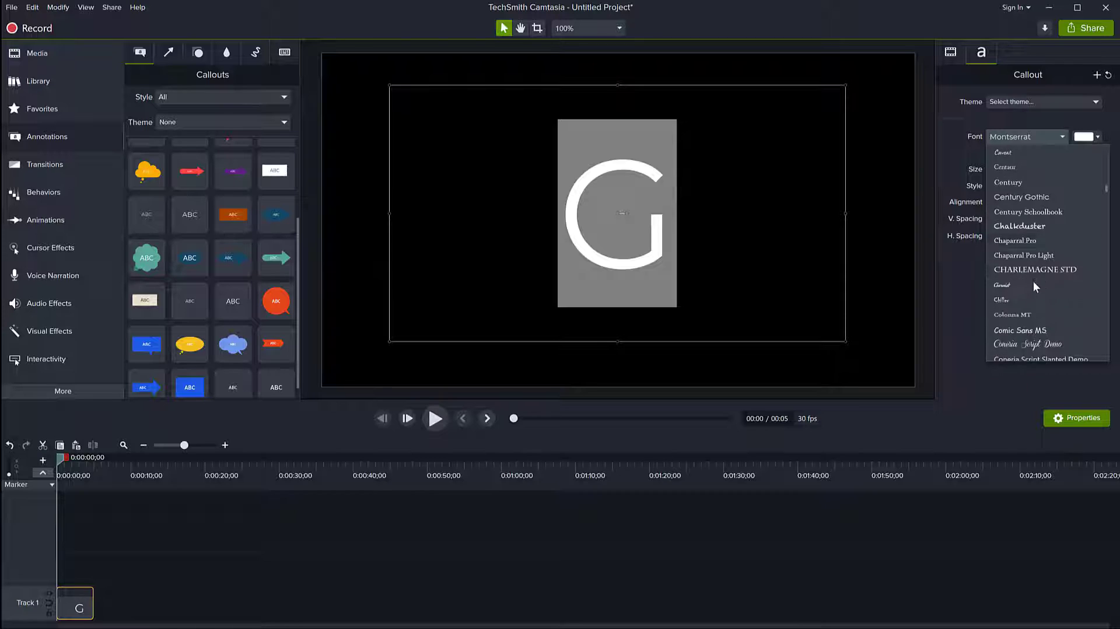
pyautogui.click(1019, 226)
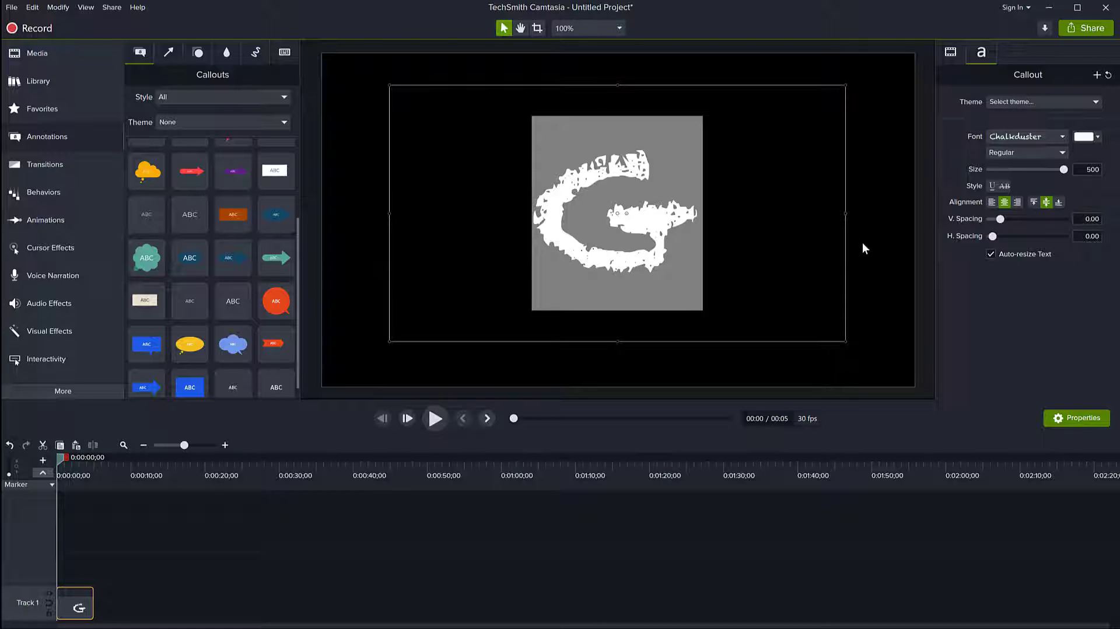
pyautogui.click(690, 239)
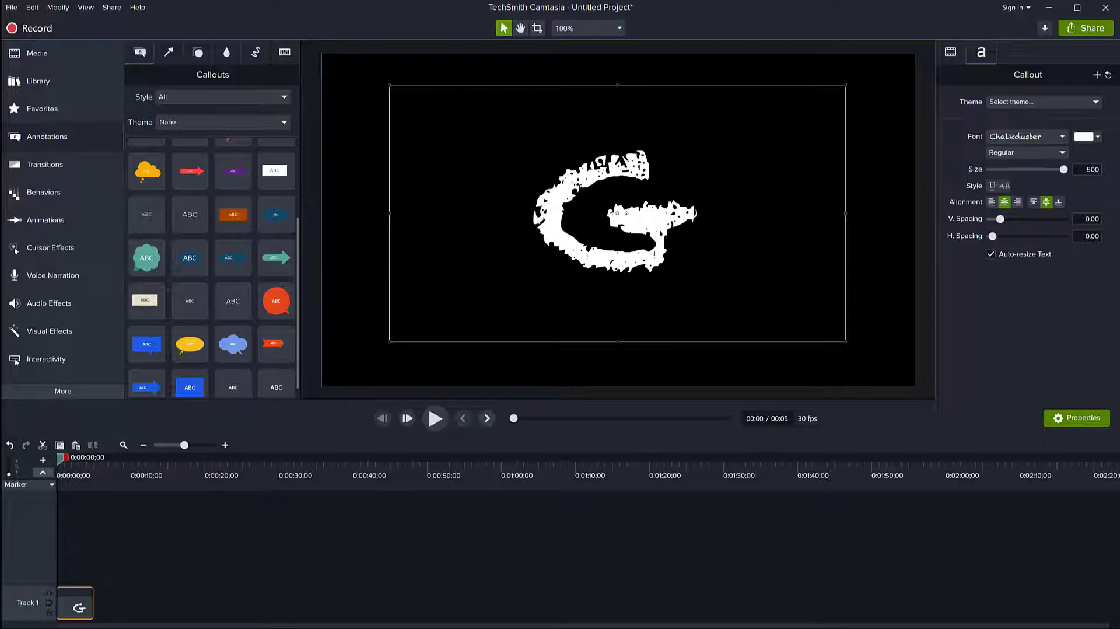
pyautogui.click(309, 278)
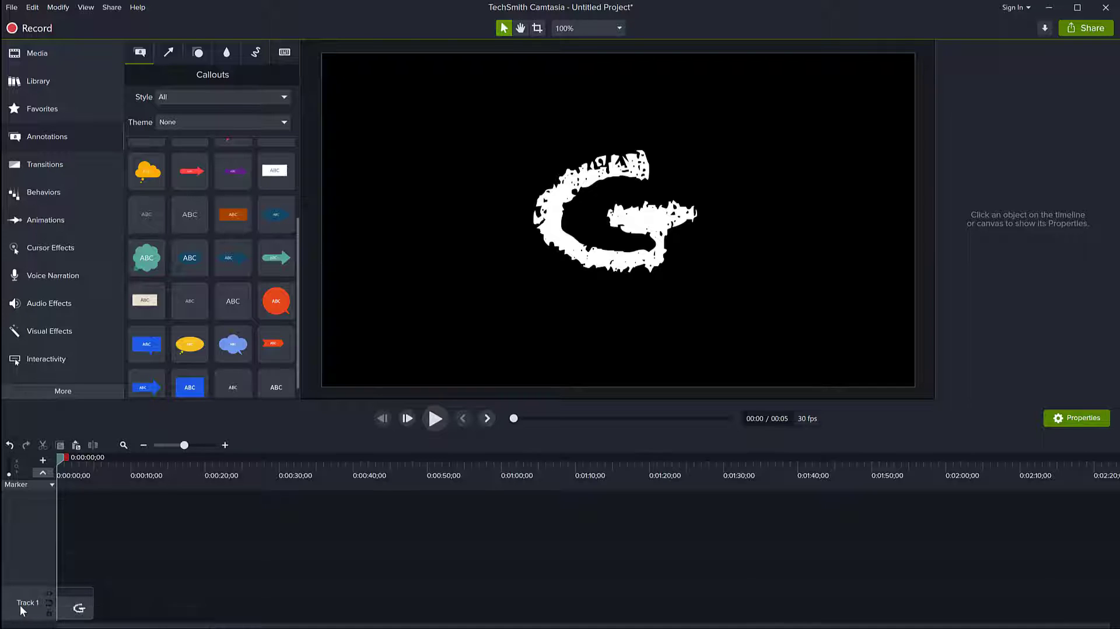
# Extend the G text clip on Track 1 to a duration of about 1 minute 47 seconds
pyautogui.moveTo(96, 612); pyautogui.dragTo(850, 609)
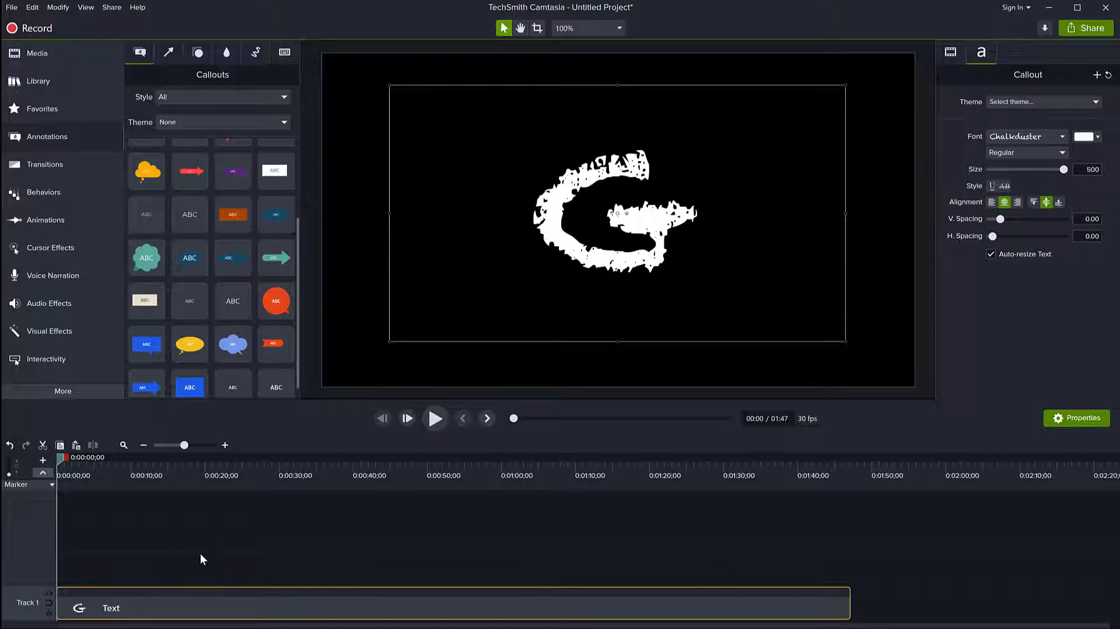
pyautogui.scroll(5, 84, 565)
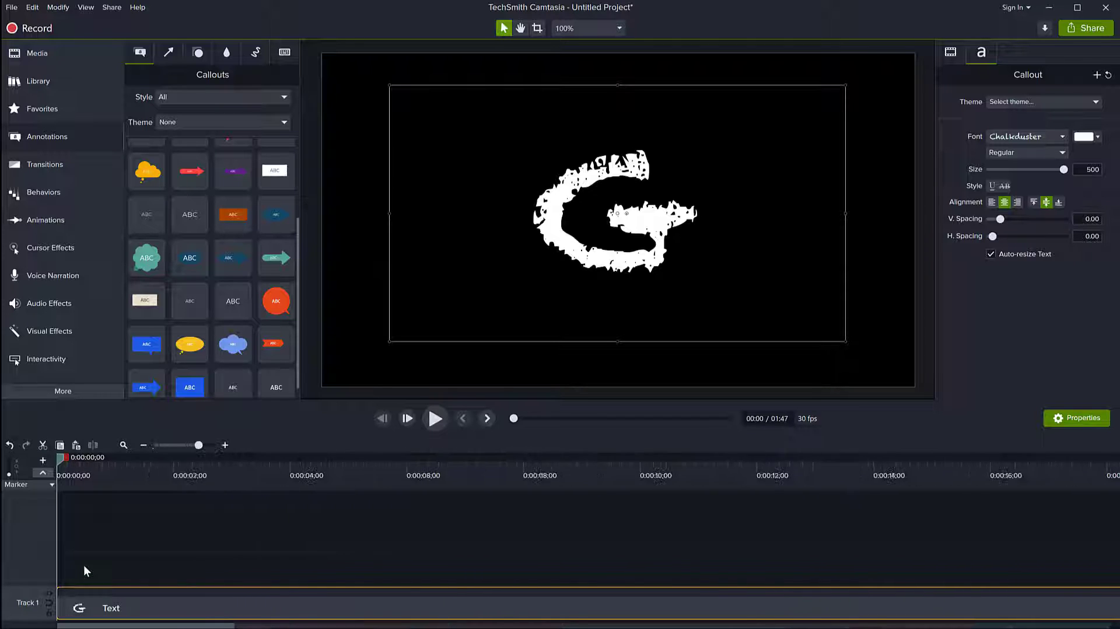
pyautogui.scroll(2, 84, 566)
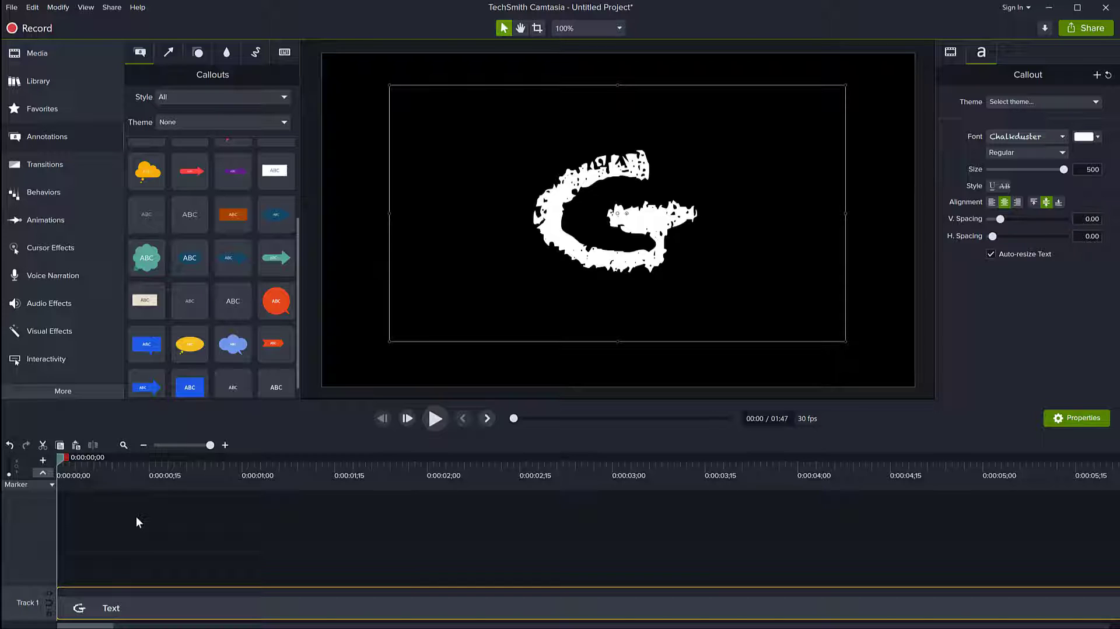
# Step the playhead back and forth one frame at a time and leave it at 0:00:00;01
pyautogui.click(407, 418)
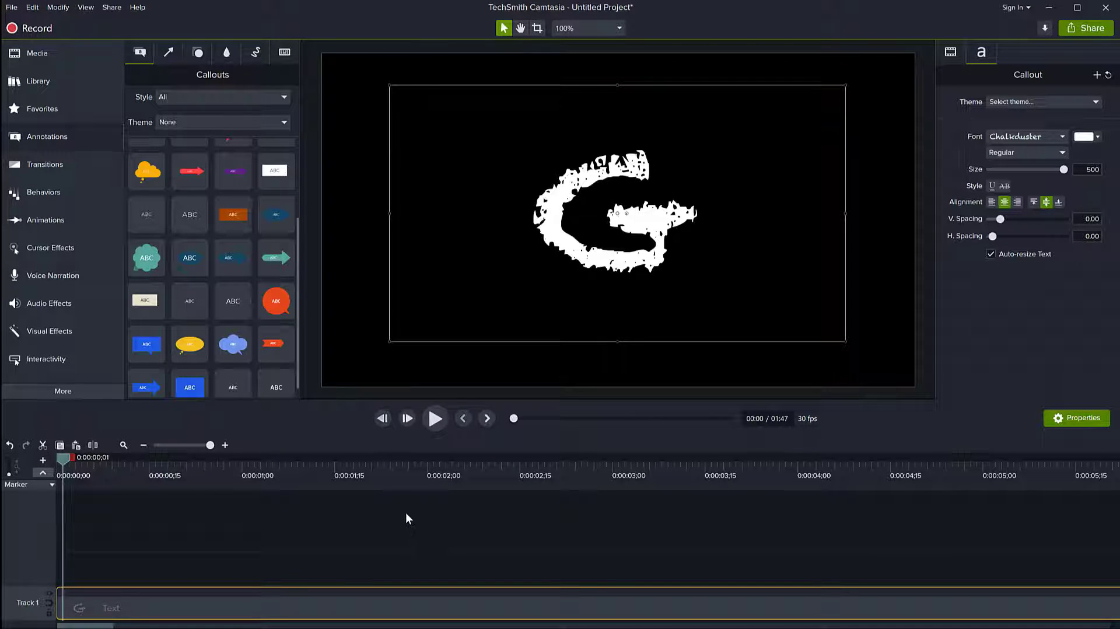
pyautogui.press('.')
pyautogui.press(',')
pyautogui.press(',')
pyautogui.press('.')
pyautogui.press('.')
pyautogui.press('.')
pyautogui.press(',')
pyautogui.press(',')
pyautogui.press('.')
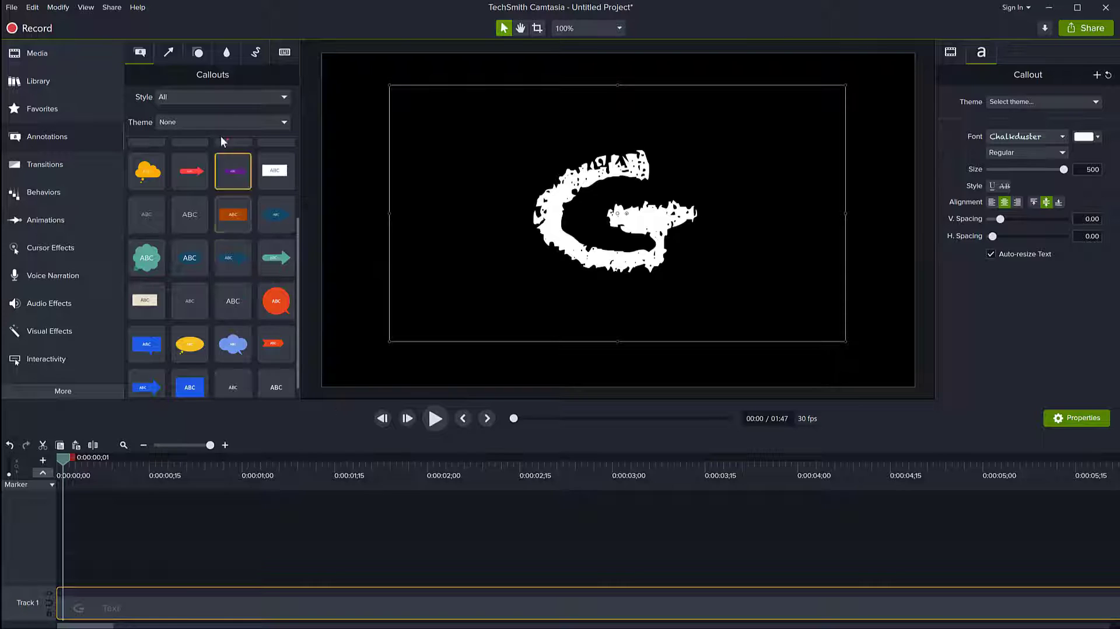
pyautogui.scroll(2, 190, 276)
pyautogui.scroll(-3, 192, 280)
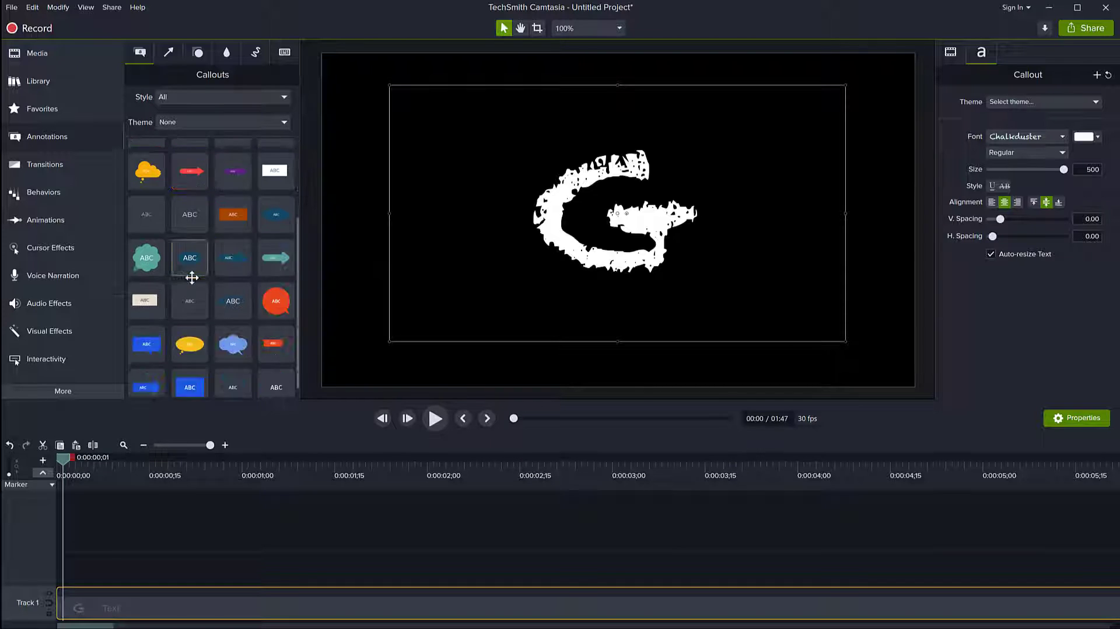
pyautogui.click(209, 96)
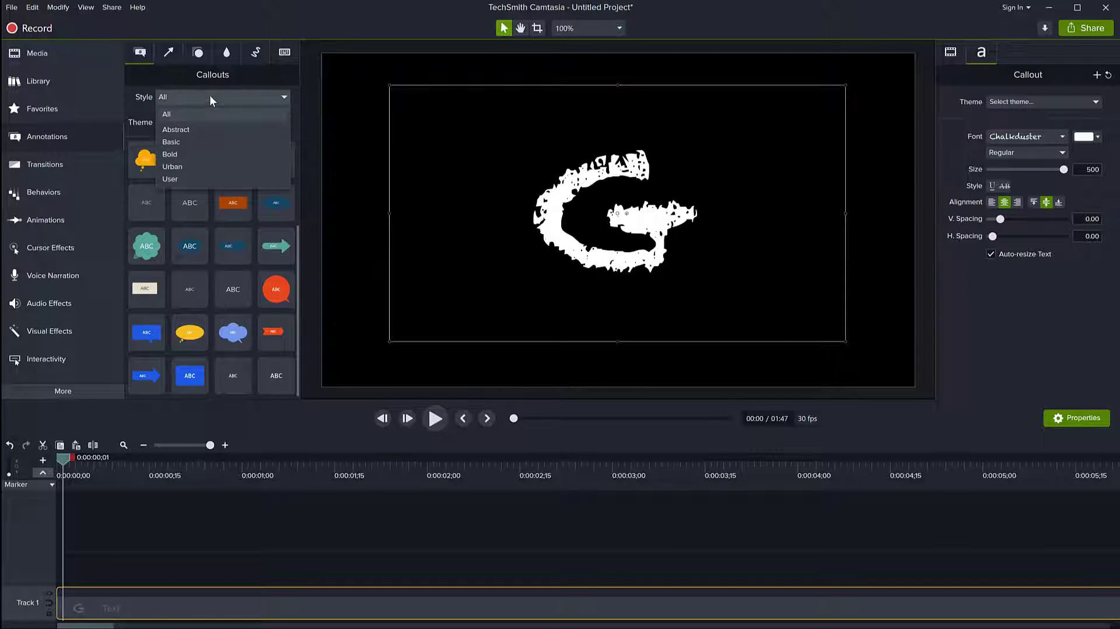
pyautogui.click(182, 139)
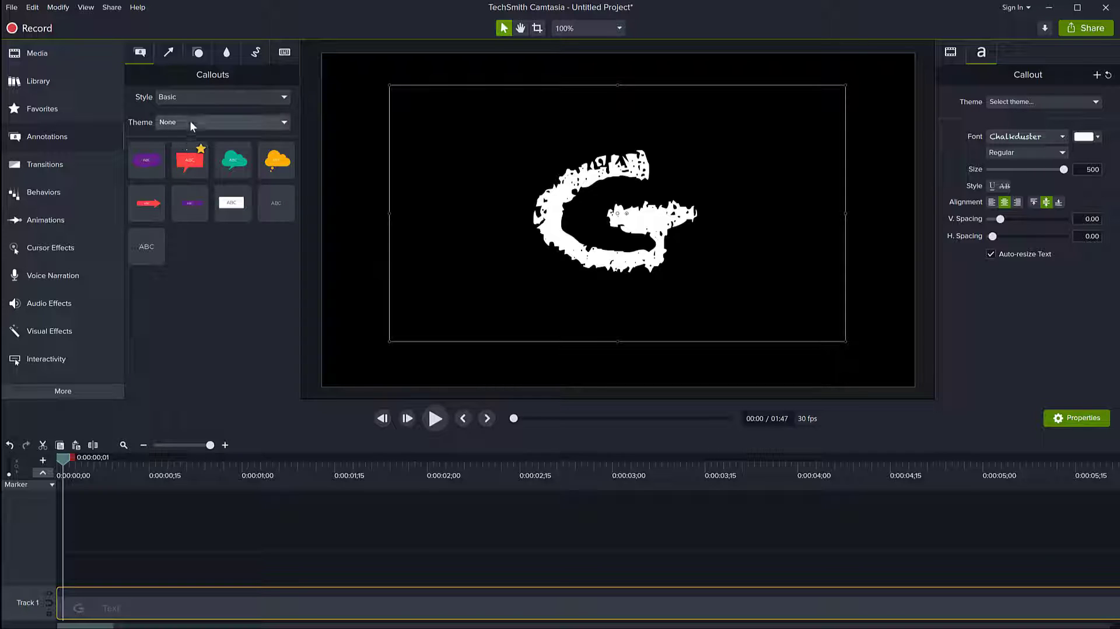
# Add a yellow circle from the full shapes collection to the canvas, shrink it, and place it over the upper tip of the G
pyautogui.click(196, 54)
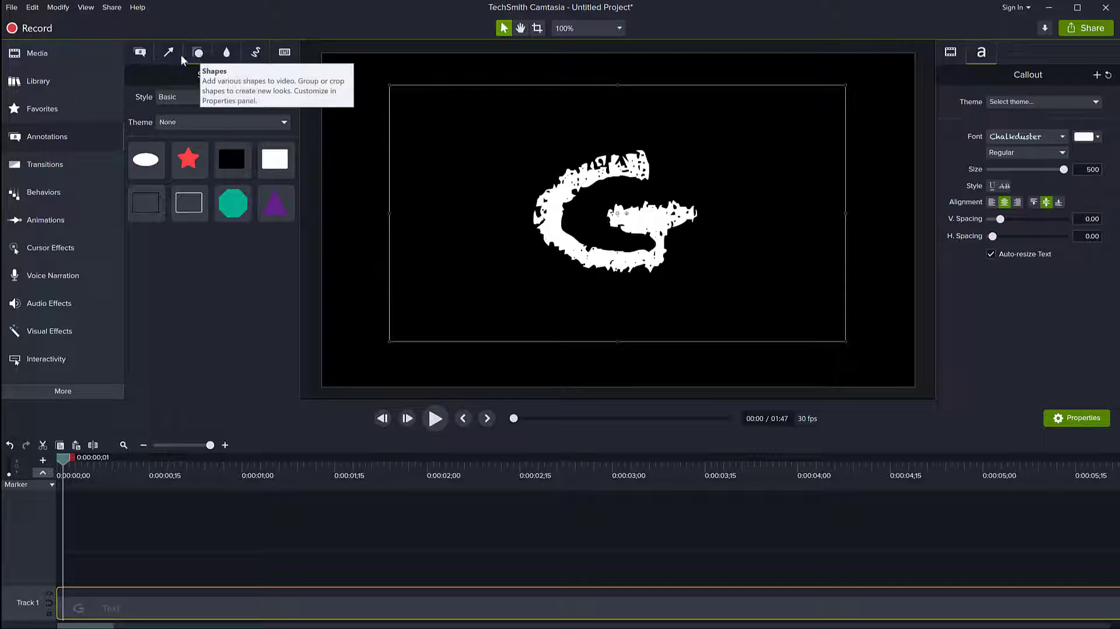
pyautogui.click(191, 95)
pyautogui.click(173, 110)
pyautogui.scroll(-3, 179, 151)
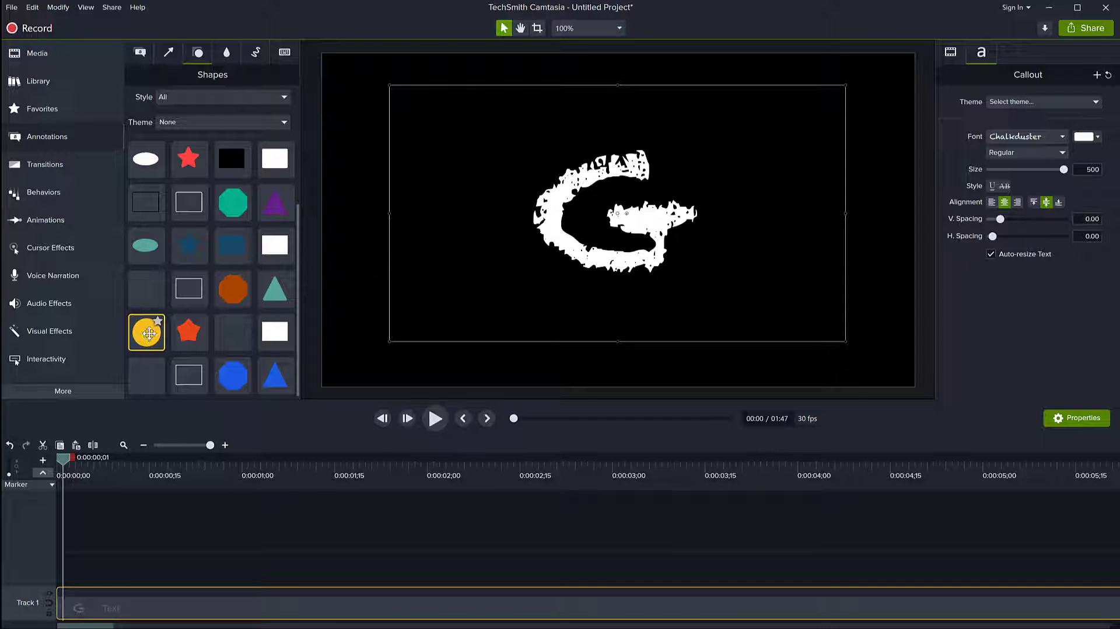
pyautogui.moveTo(148, 332); pyautogui.dragTo(632, 163)
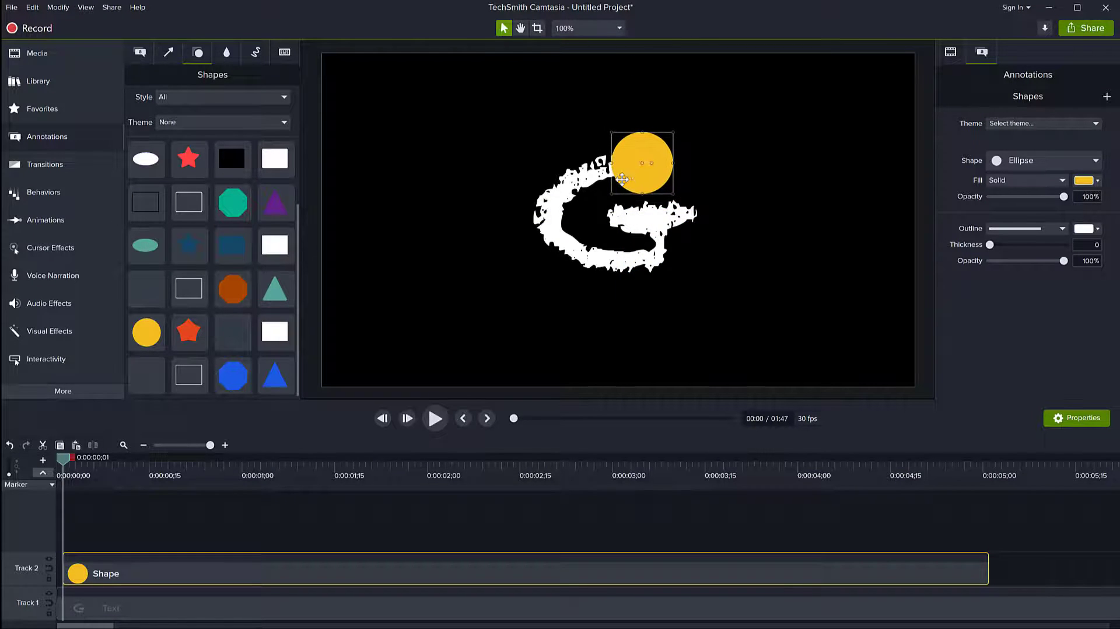
pyautogui.moveTo(673, 130)
pyautogui.mouseDown()
pyautogui.moveTo(644, 159)
pyautogui.moveTo(740, 132)
pyautogui.moveTo(772, 105)
pyautogui.moveTo(745, 95)
pyautogui.moveTo(646, 154)
pyautogui.moveTo(656, 144)
pyautogui.mouseUp()
pyautogui.moveTo(627, 185)
pyautogui.mouseDown()
pyautogui.moveTo(634, 178)
pyautogui.moveTo(552, 202)
pyautogui.moveTo(546, 243)
pyautogui.moveTo(567, 266)
pyautogui.moveTo(651, 270)
pyautogui.moveTo(652, 240)
pyautogui.moveTo(619, 228)
pyautogui.moveTo(683, 227)
pyautogui.moveTo(632, 179)
pyautogui.mouseUp()
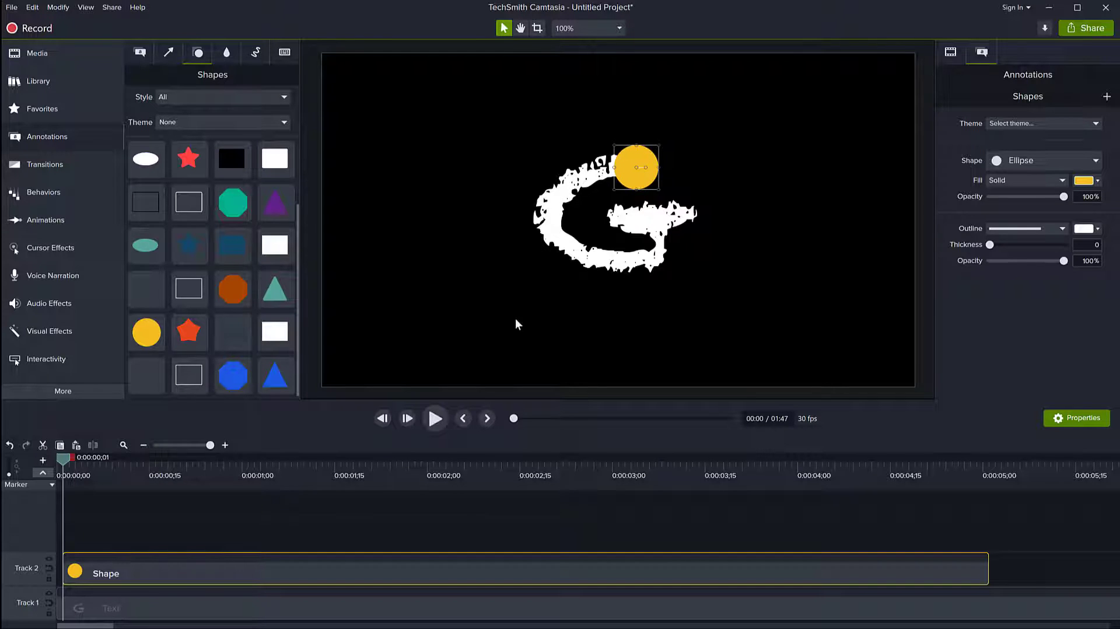
# Paste copies of the yellow circle at 0:00:00;02 and 0:00:00;03, placing them side by side along the G's upper arc
pyautogui.click(408, 418)
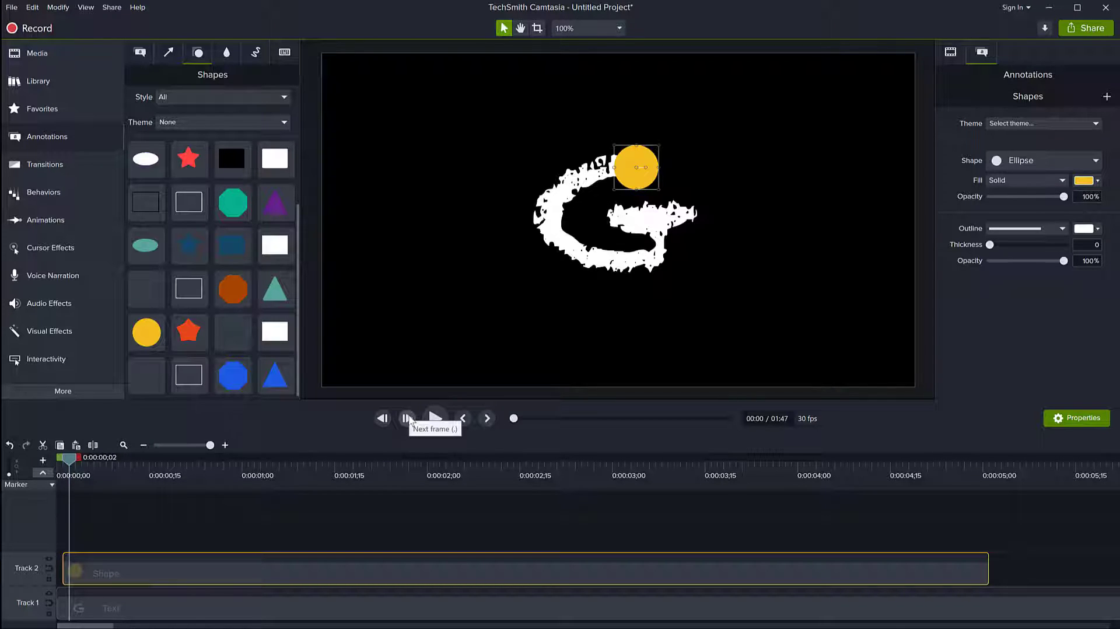
pyautogui.hotkey('ctrl', 'v')
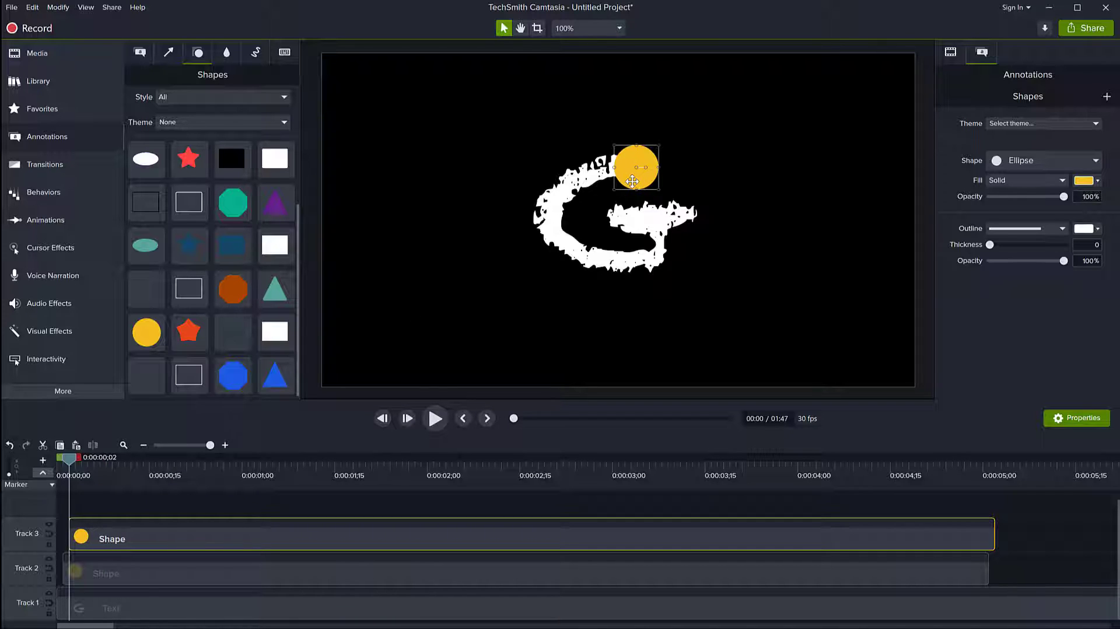
pyautogui.moveTo(633, 182); pyautogui.dragTo(602, 186)
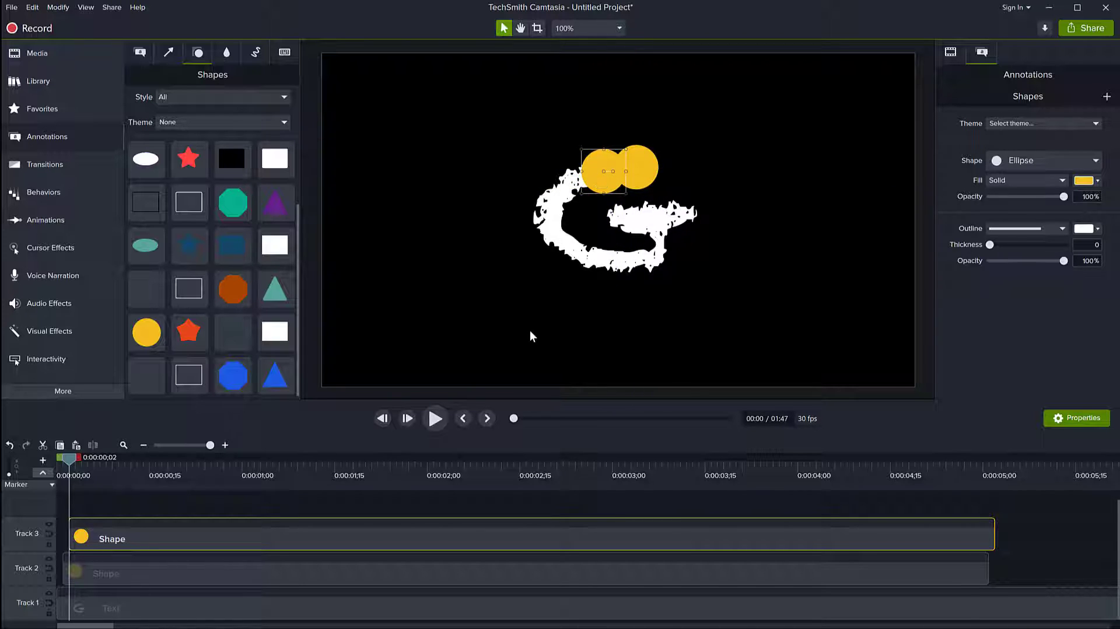
pyautogui.click(407, 418)
pyautogui.hotkey('ctrl', 'v')
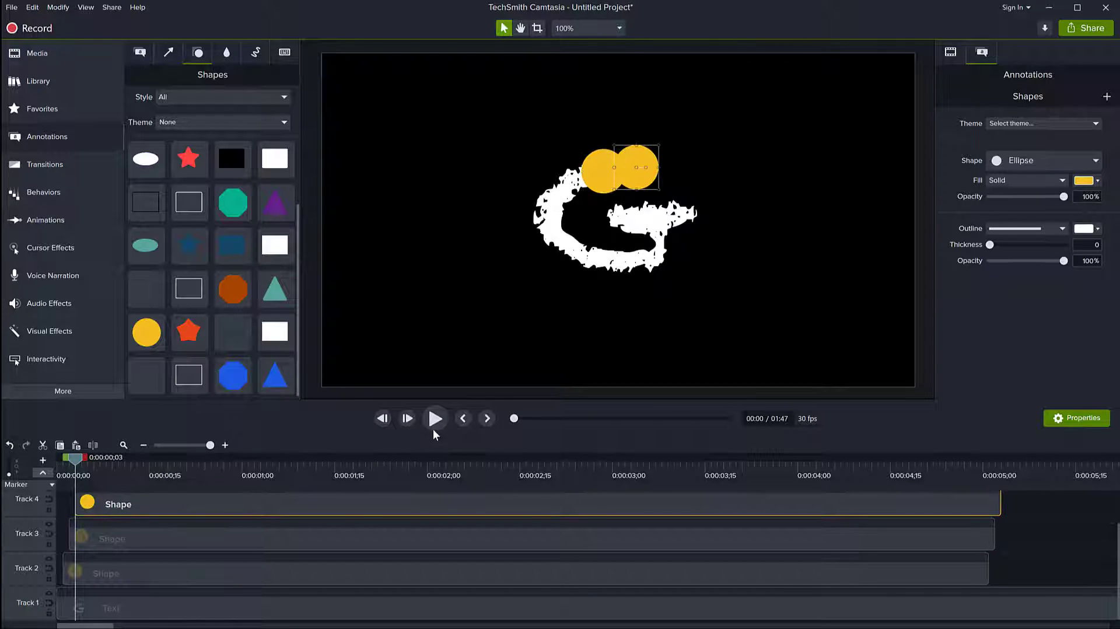
pyautogui.moveTo(631, 175)
pyautogui.mouseDown()
pyautogui.moveTo(553, 195)
pyautogui.moveTo(564, 189)
pyautogui.mouseUp()
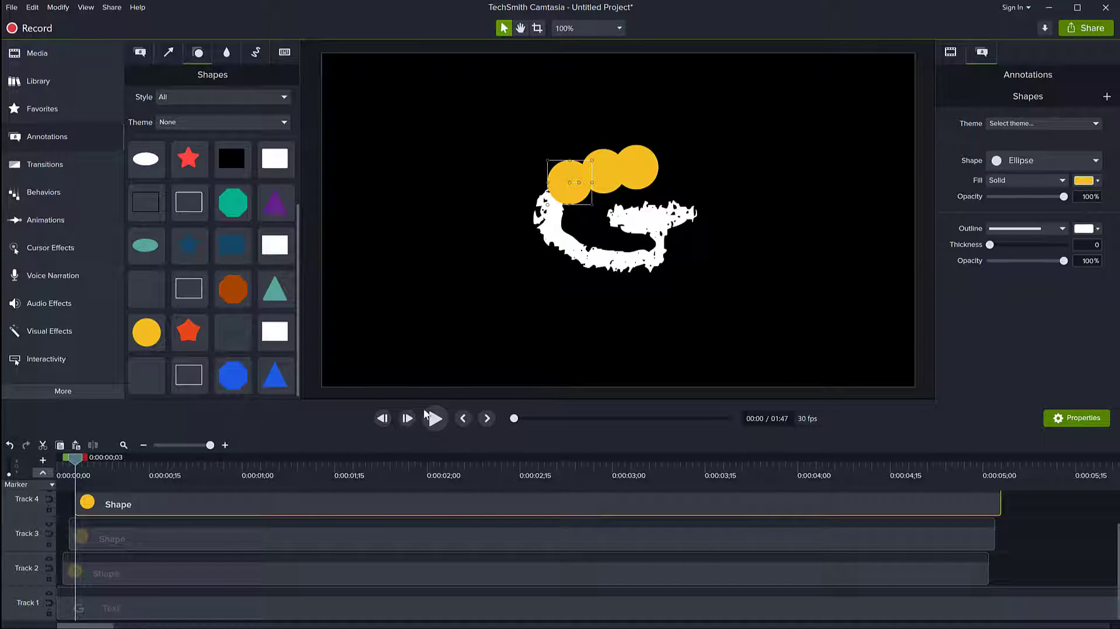
# Enlarge the timeline area, paste a circle copy at 0:00:00;04, and place it over the G's outer left curve
pyautogui.click(407, 419)
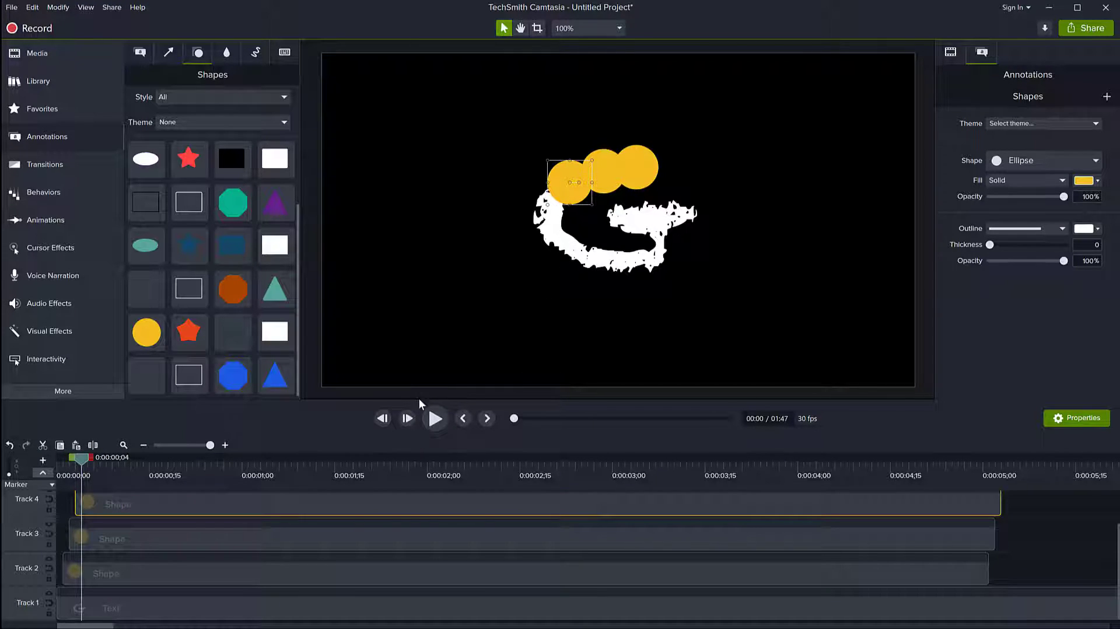
pyautogui.moveTo(419, 400); pyautogui.dragTo(434, 286)
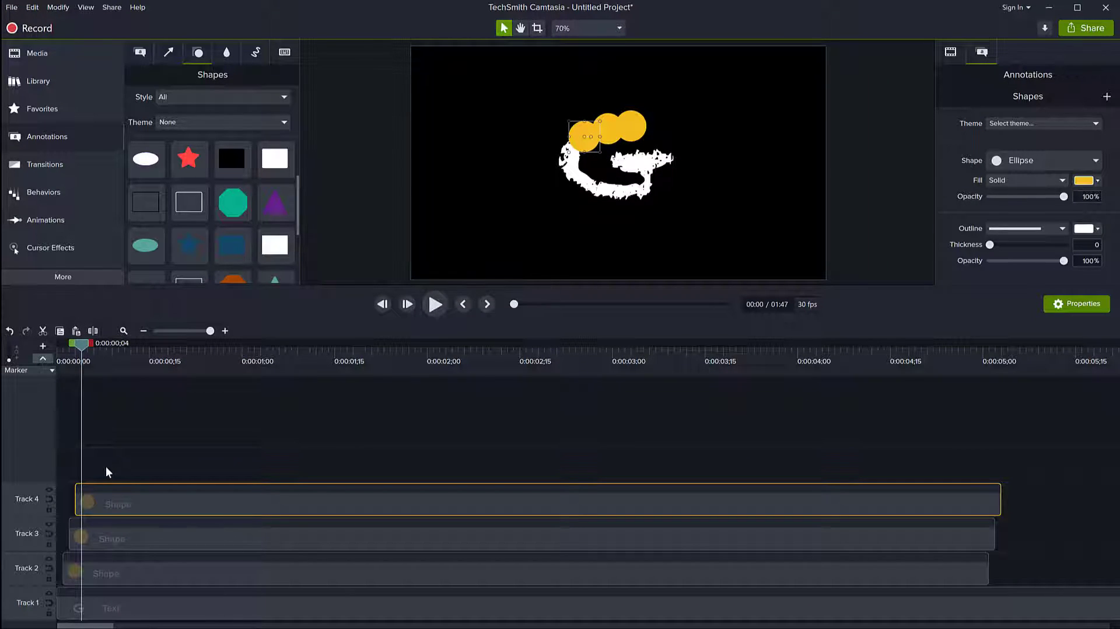
pyautogui.hotkey('ctrl', 'v')
pyautogui.moveTo(630, 127); pyautogui.dragTo(565, 159)
pyautogui.moveTo(566, 160); pyautogui.dragTo(571, 163)
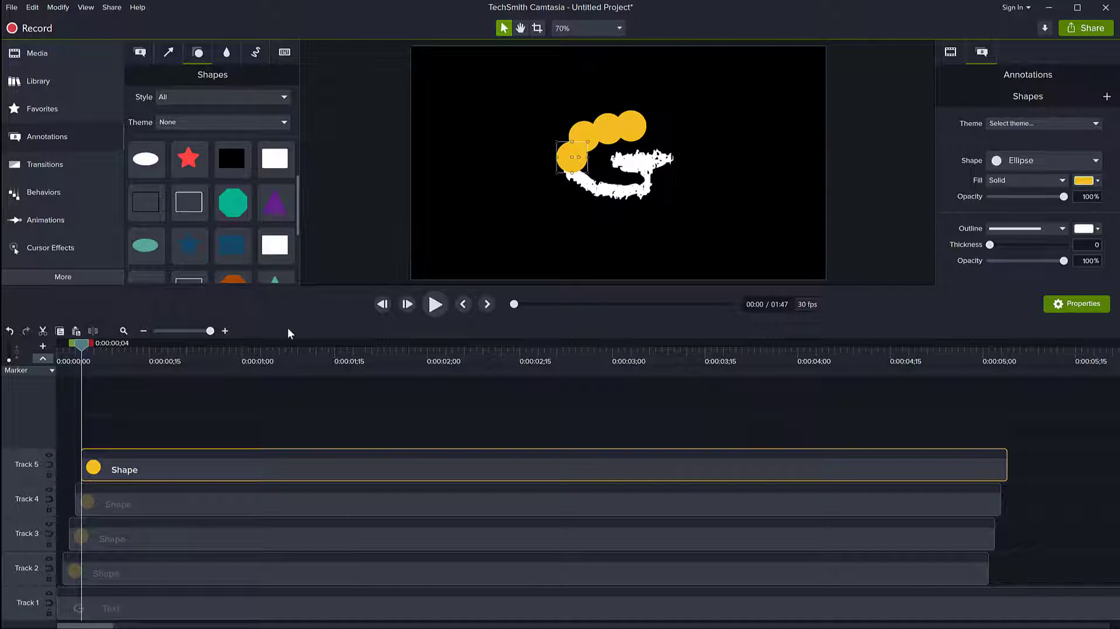
# Paste circle copies at 0:00:00;05 and 0:00:00;06 and position them in sequence down the G's lower-left curve
pyautogui.click(408, 304)
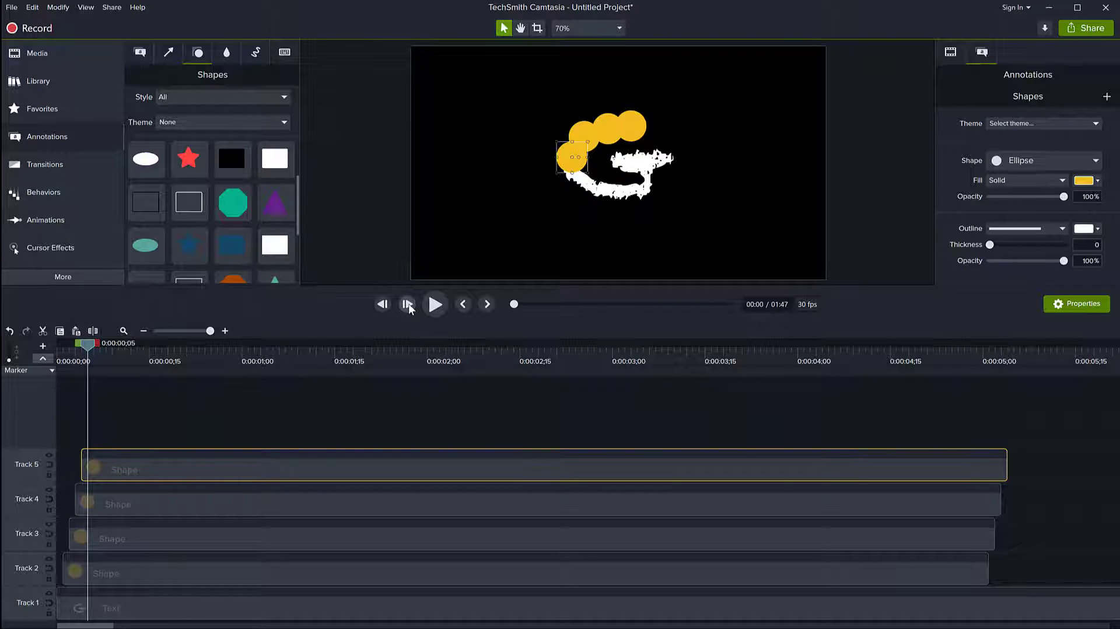
pyautogui.hotkey('ctrl', 'v')
pyautogui.moveTo(629, 133); pyautogui.dragTo(577, 186)
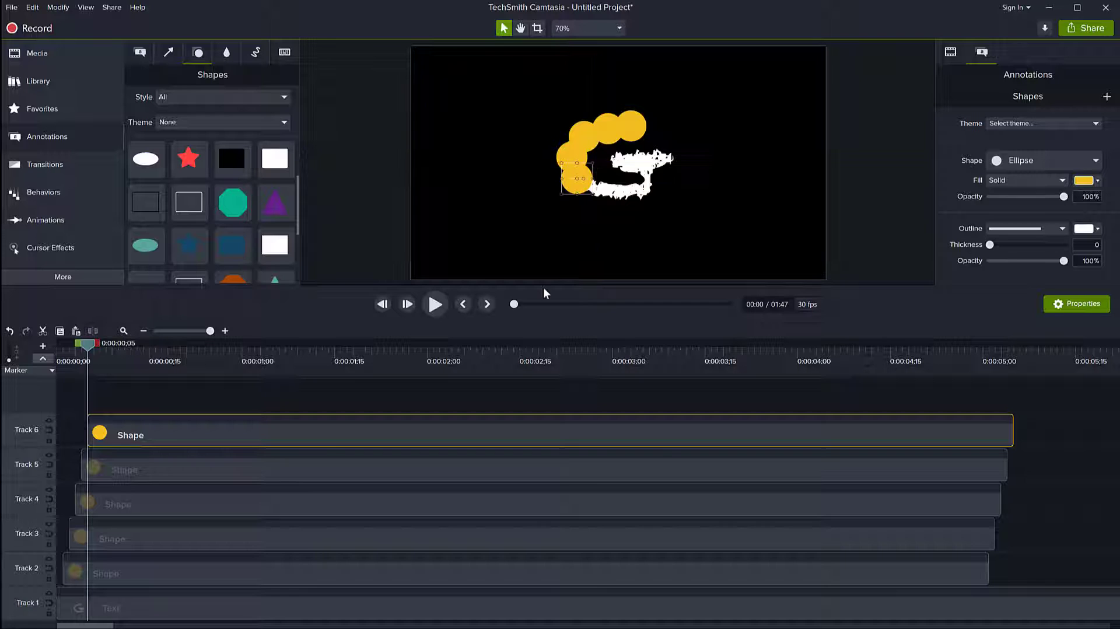
pyautogui.click(407, 304)
pyautogui.hotkey('ctrl', 'v')
pyautogui.moveTo(634, 133); pyautogui.dragTo(596, 196)
# Paste circle copies at 0:00:00;07 and 0:00:00;08 and place them side by side over the G's bottom stroke
pyautogui.click(407, 304)
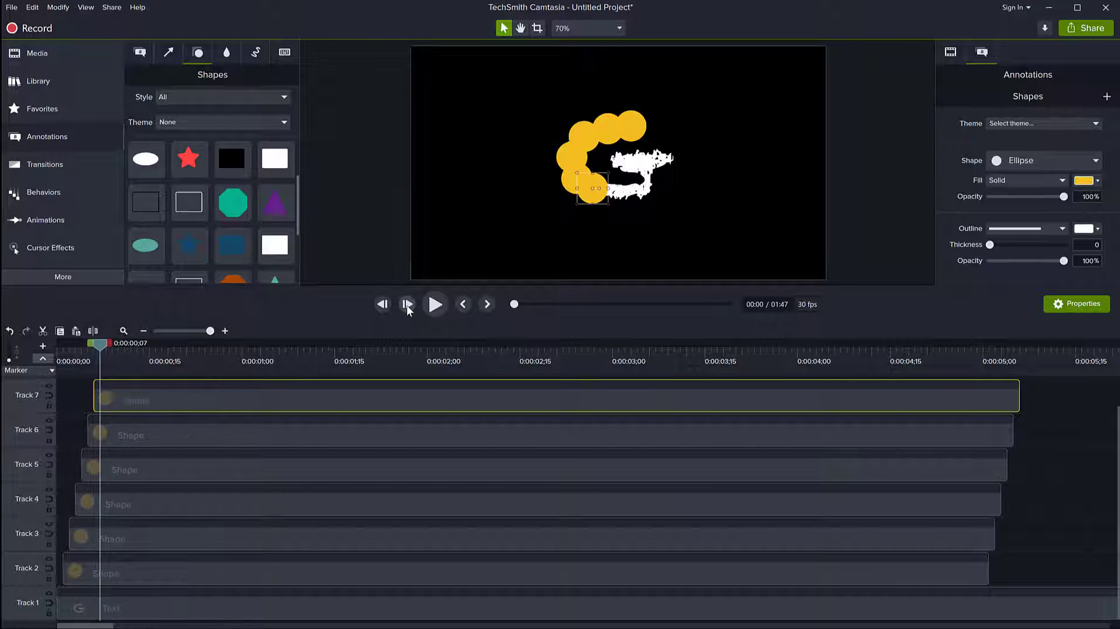
pyautogui.hotkey('ctrl', 'v')
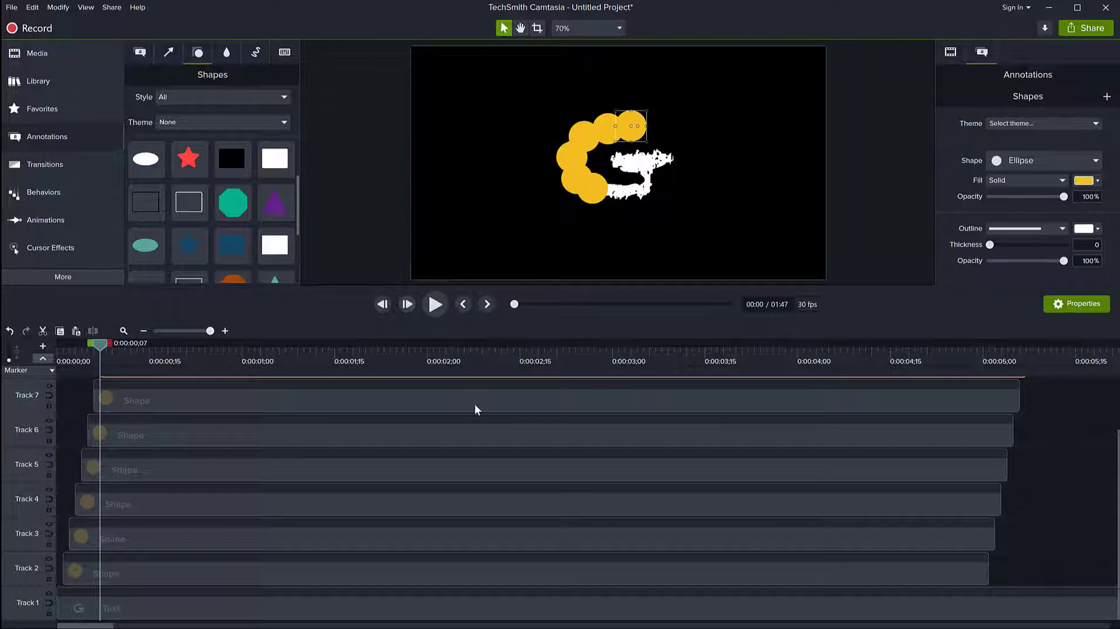
pyautogui.scroll(2, 473, 398)
pyautogui.moveTo(627, 137); pyautogui.dragTo(612, 205)
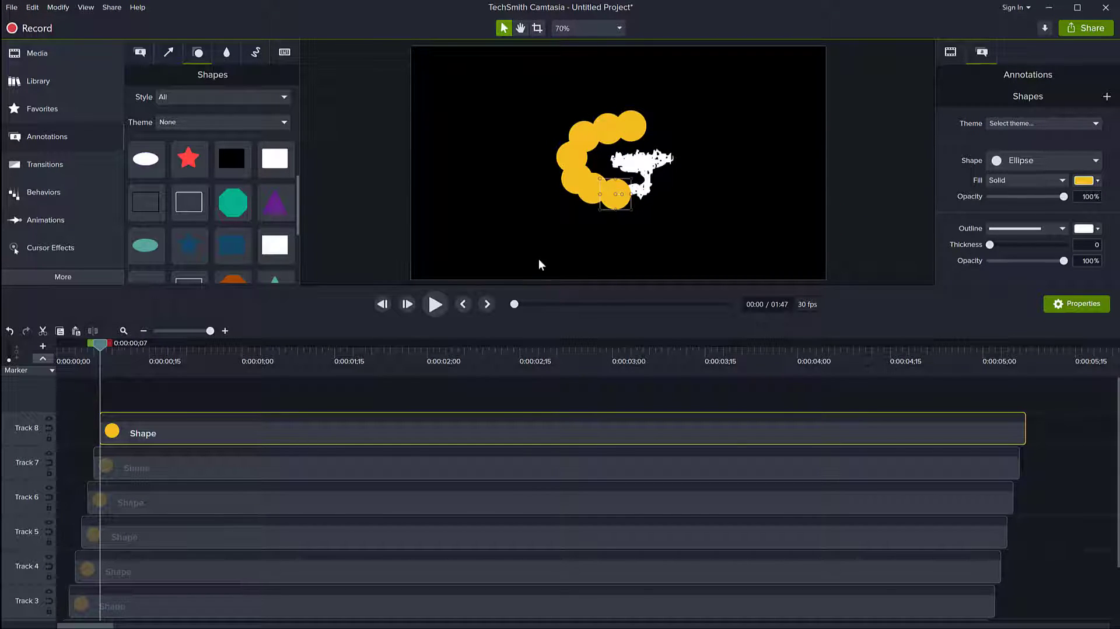
pyautogui.click(408, 304)
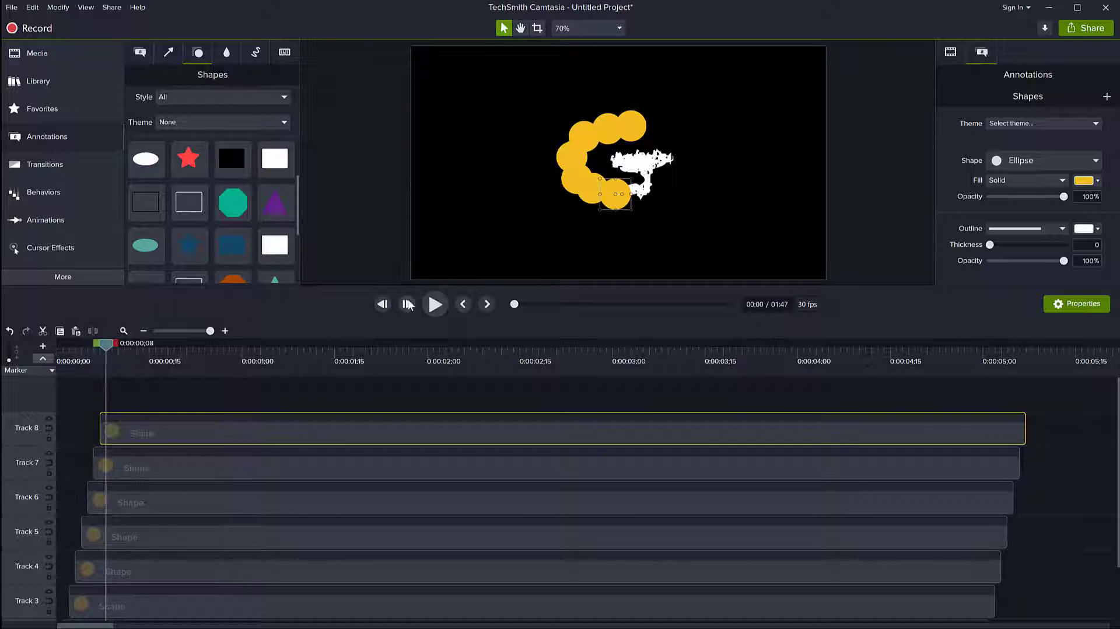
pyautogui.hotkey('ctrl', 'v')
pyautogui.moveTo(635, 135); pyautogui.dragTo(635, 202)
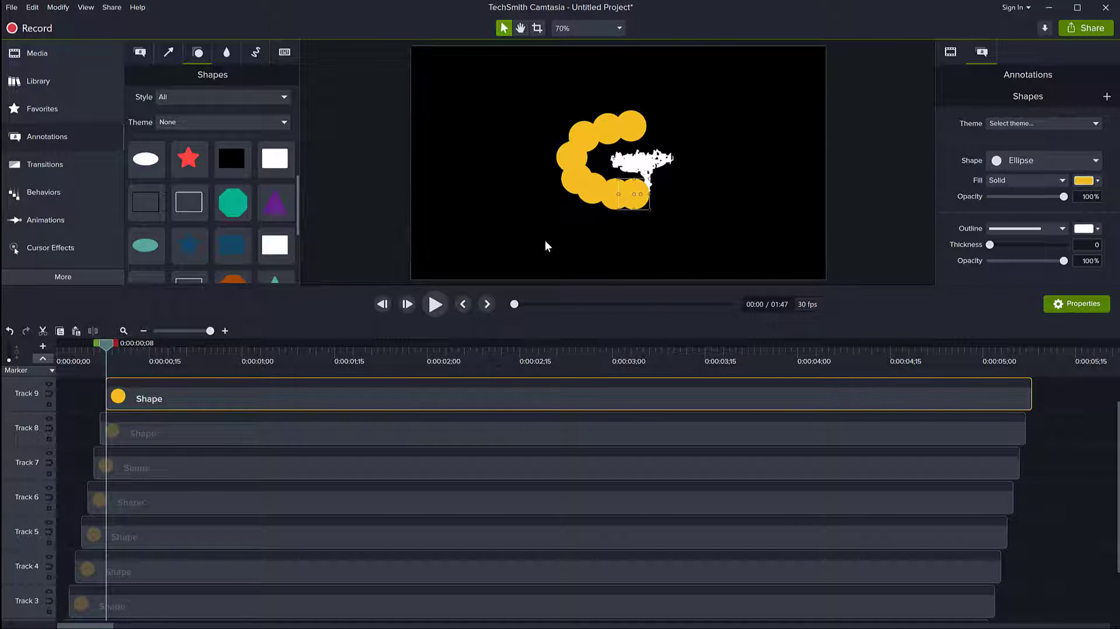
# Paste circle copies at 0:00:00;09, 0:00:00;10 and 0:00:00;11, covering the G's crossbar from its left end to its right end
pyautogui.click(406, 303)
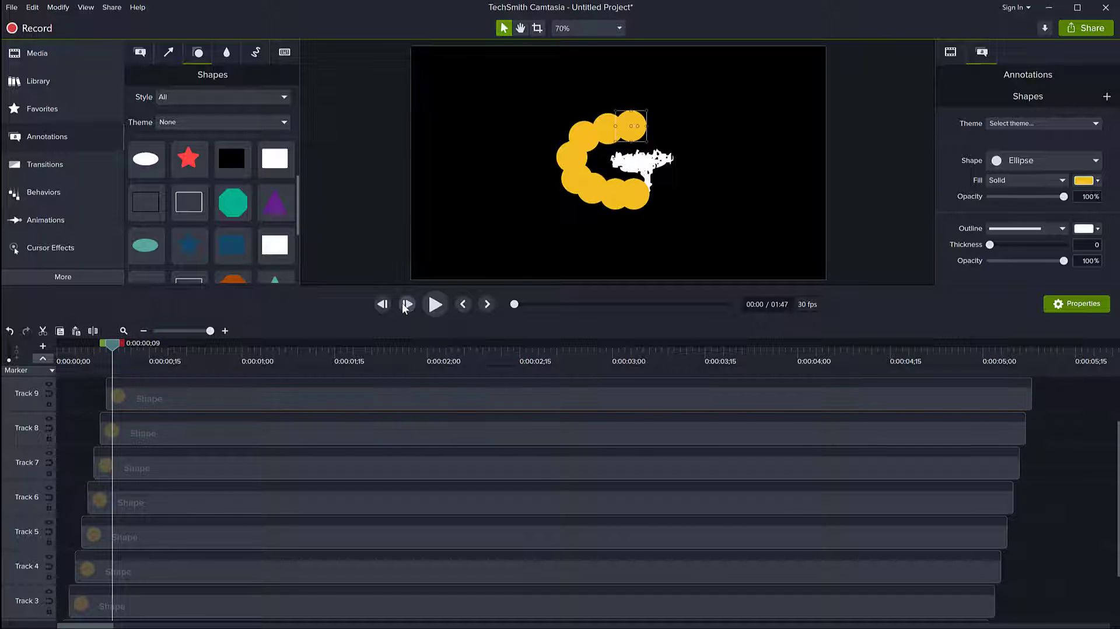
pyautogui.moveTo(631, 128); pyautogui.dragTo(624, 162)
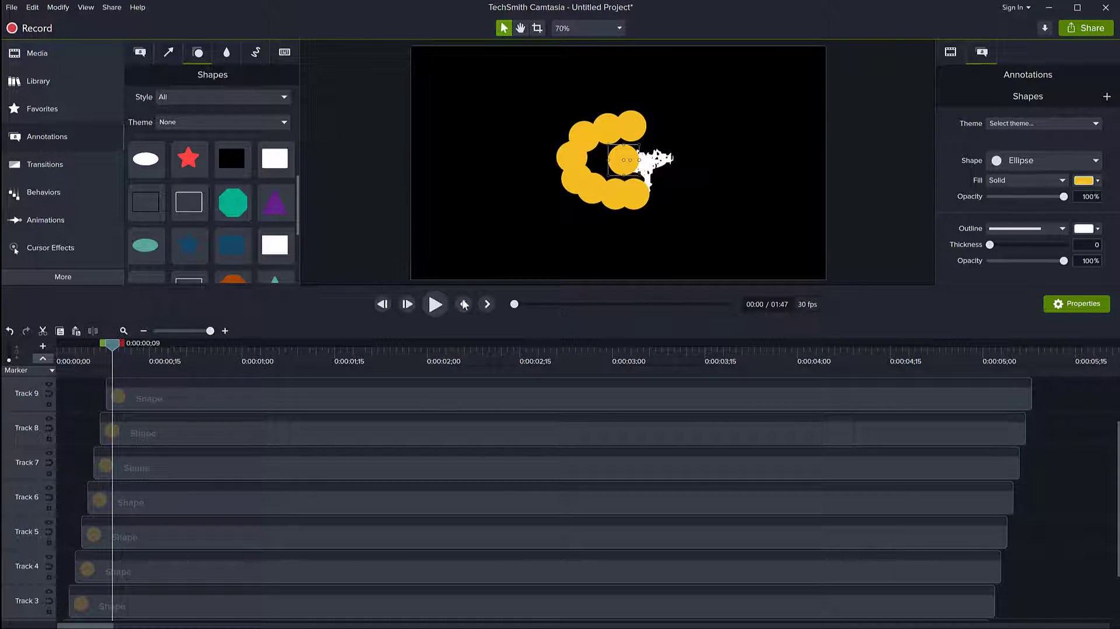
pyautogui.click(407, 302)
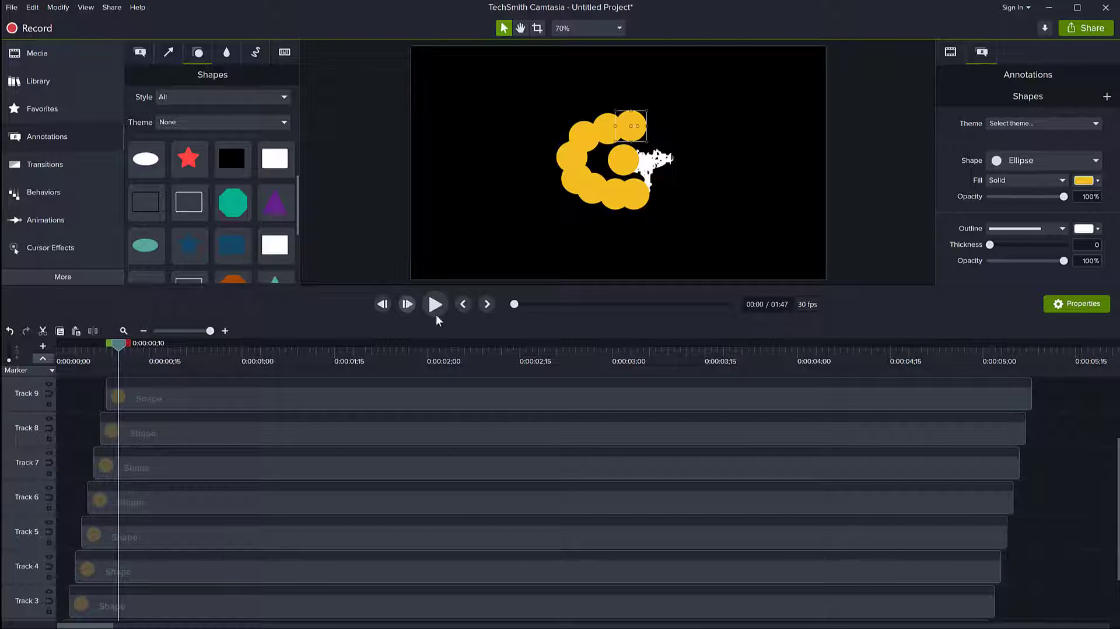
pyautogui.hotkey('ctrl', 'v')
pyautogui.moveTo(628, 139); pyautogui.dragTo(636, 172)
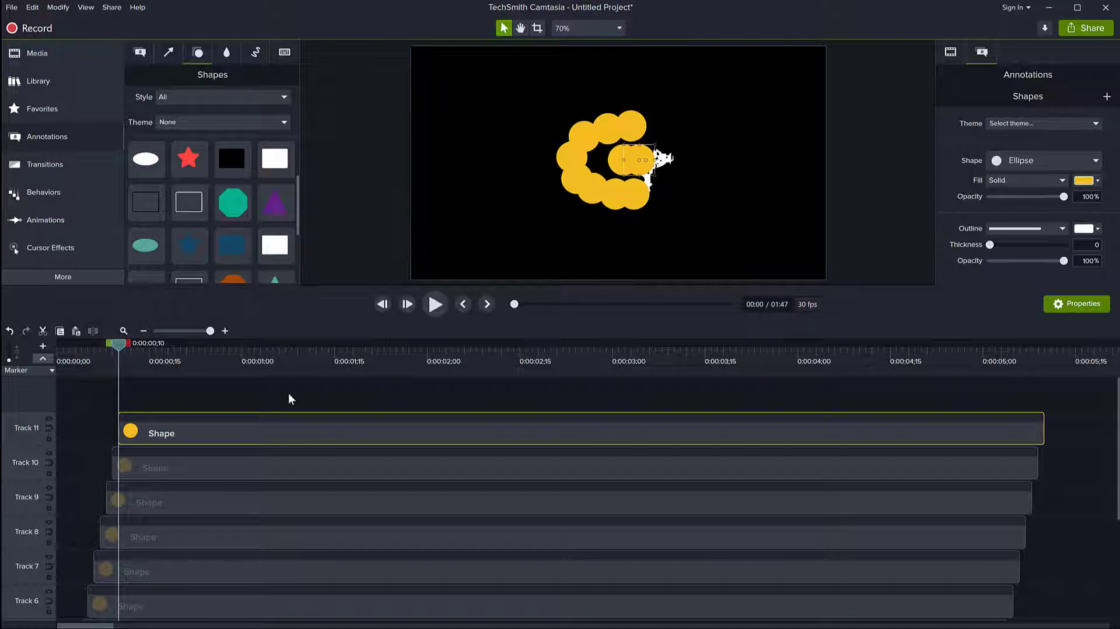
pyautogui.click(407, 303)
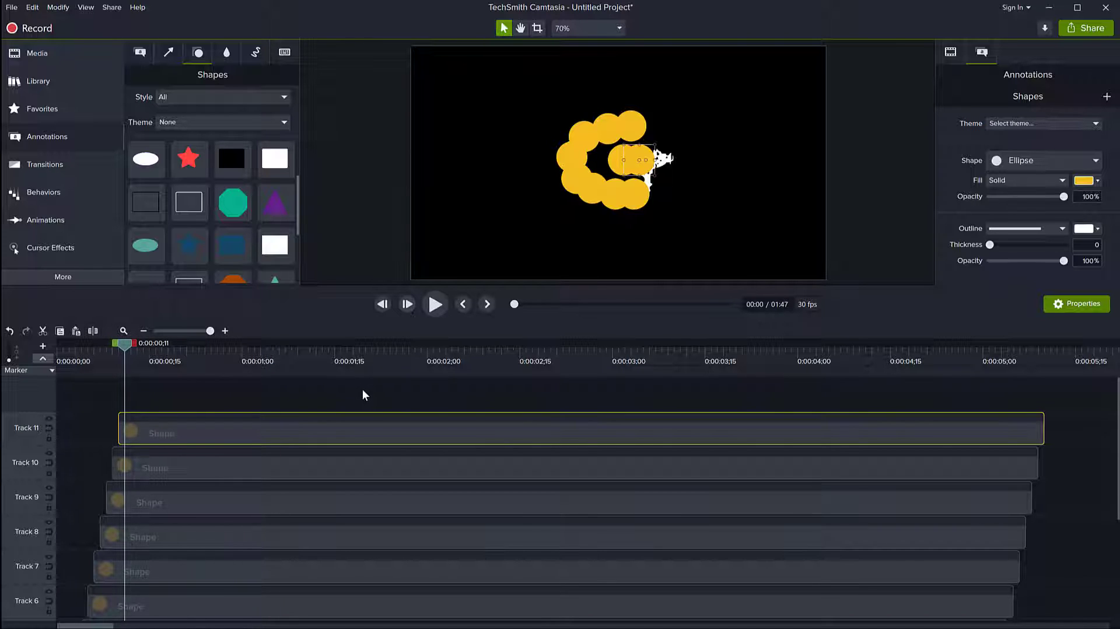
pyautogui.hotkey('ctrl', 'v')
pyautogui.moveTo(630, 135); pyautogui.dragTo(664, 170)
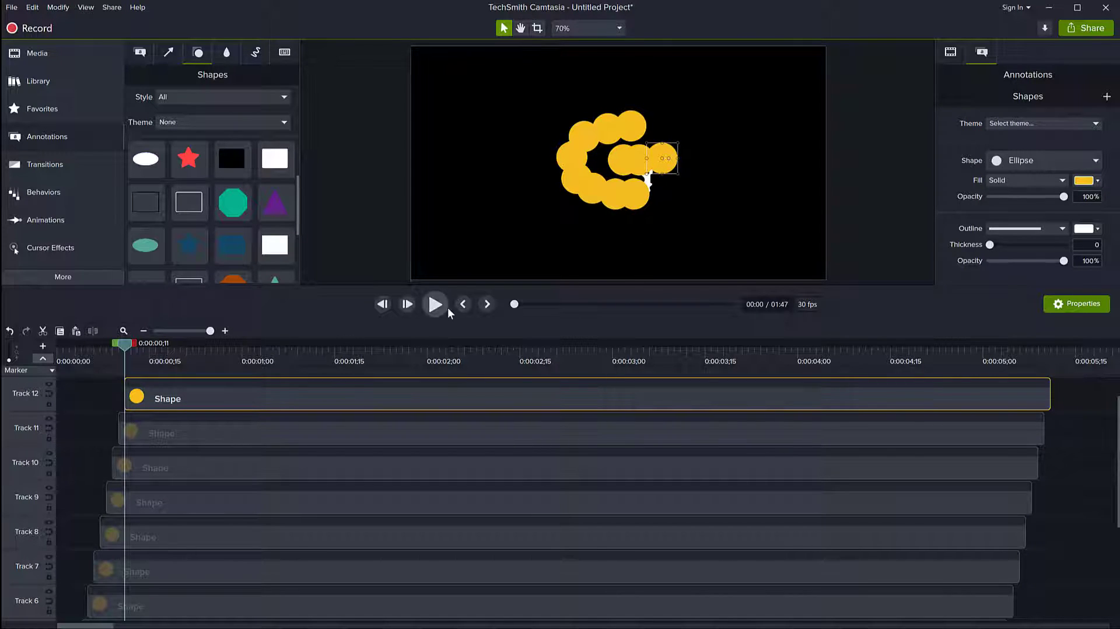
# Paste a circle copy at 0:00:00;12 and place it over the short stem joining the G's crossbar to its bottom stroke
pyautogui.click(407, 304)
pyautogui.scroll(1, 316, 514)
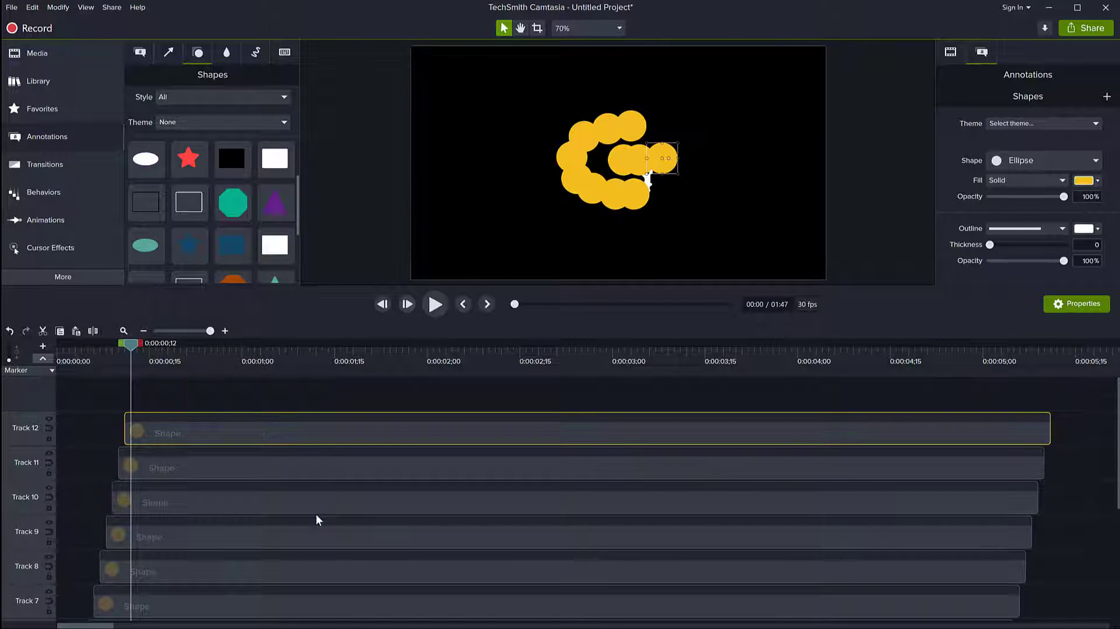
pyautogui.hotkey('ctrl', 'v')
pyautogui.moveTo(637, 133); pyautogui.dragTo(653, 187)
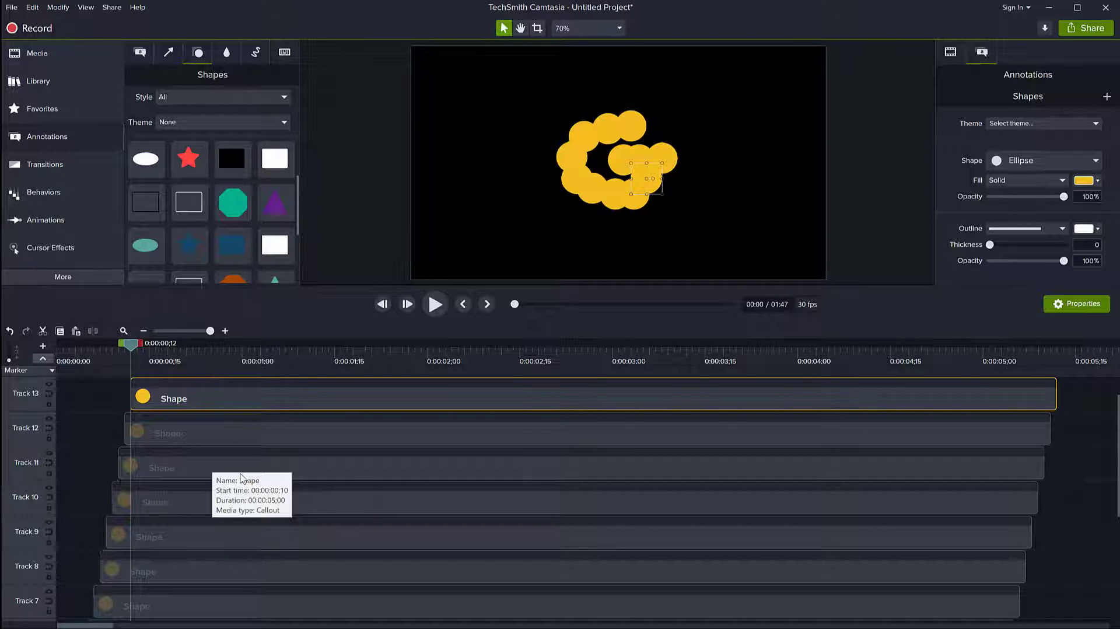
# Look over the staggered stack of shape clips from Track 13 down to the text clip on Track 1
pyautogui.scroll(-5, 498, 477)
pyautogui.scroll(6, 497, 477)
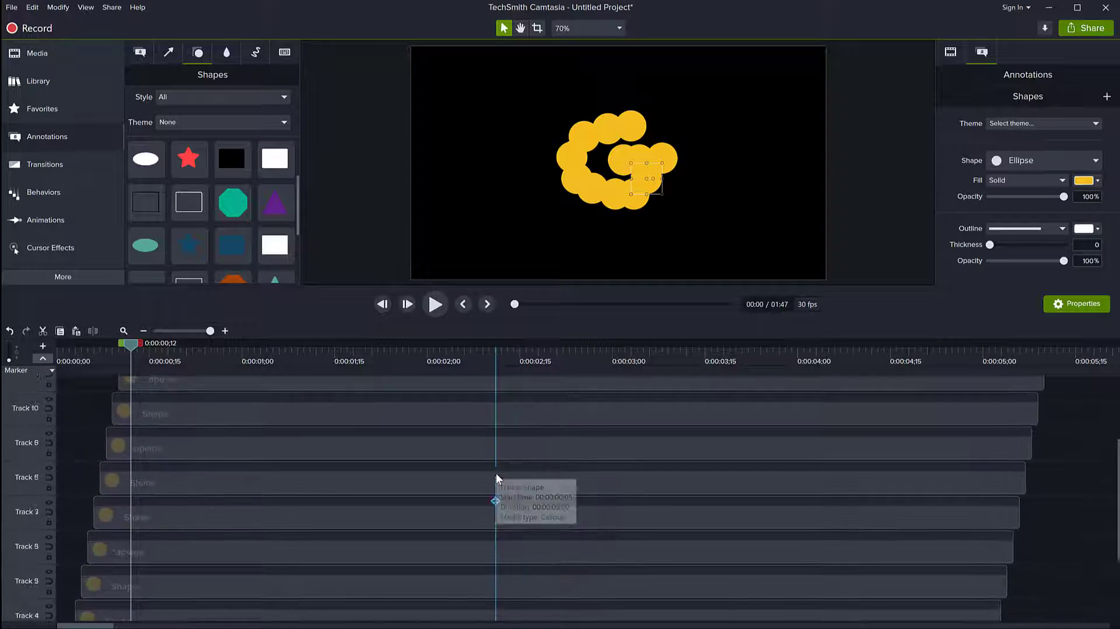
pyautogui.scroll(-5, 497, 477)
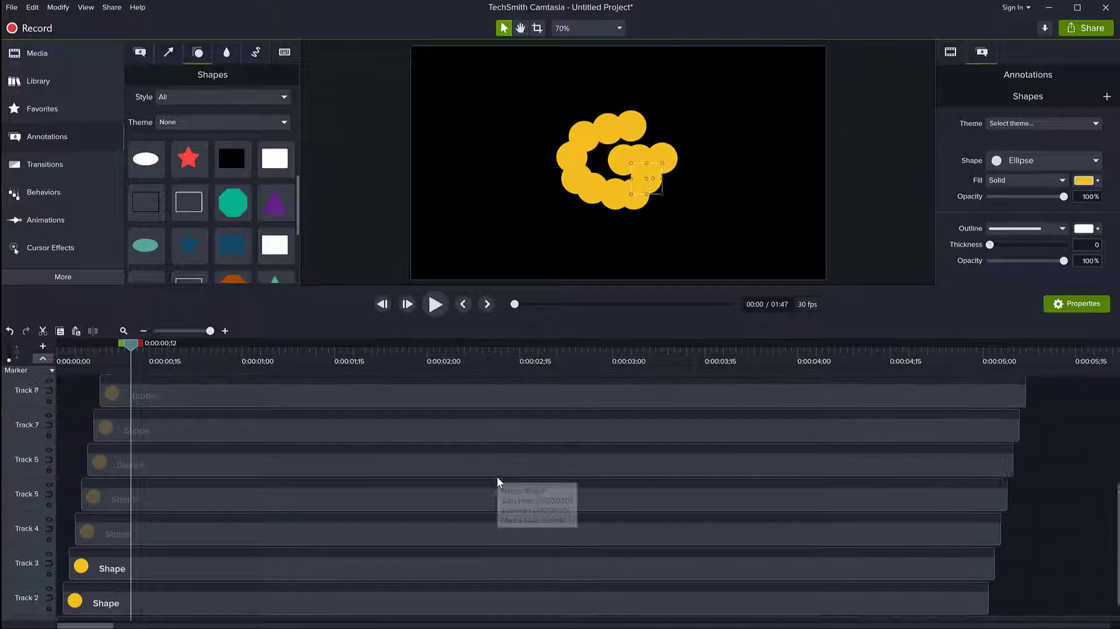
pyautogui.scroll(4, 497, 479)
pyautogui.scroll(1, 497, 480)
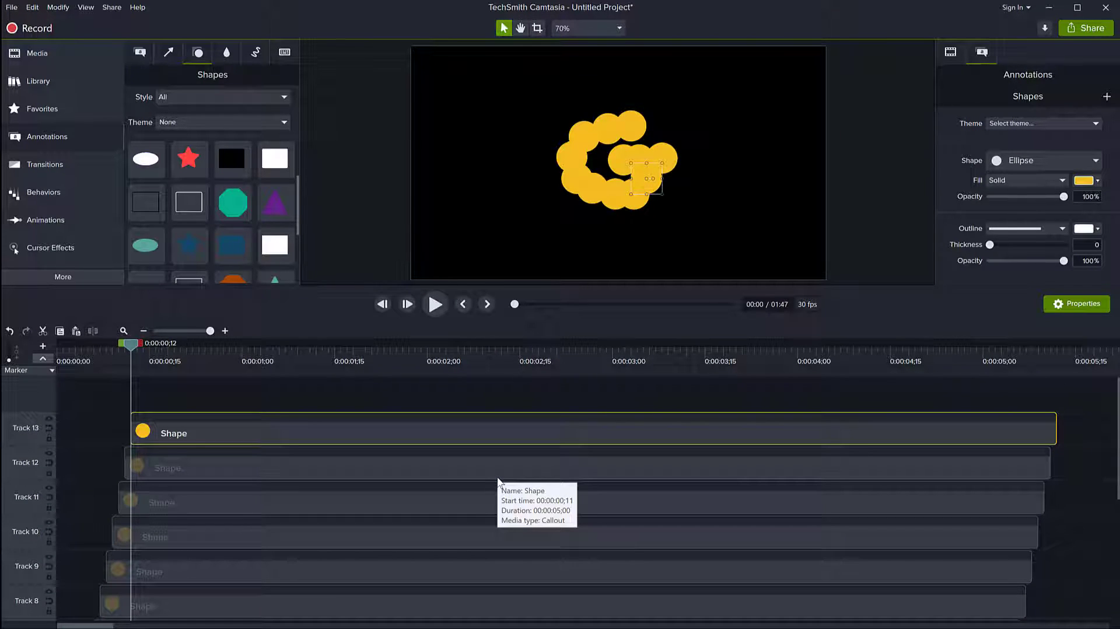
pyautogui.scroll(-5, 497, 477)
pyautogui.scroll(5, 501, 470)
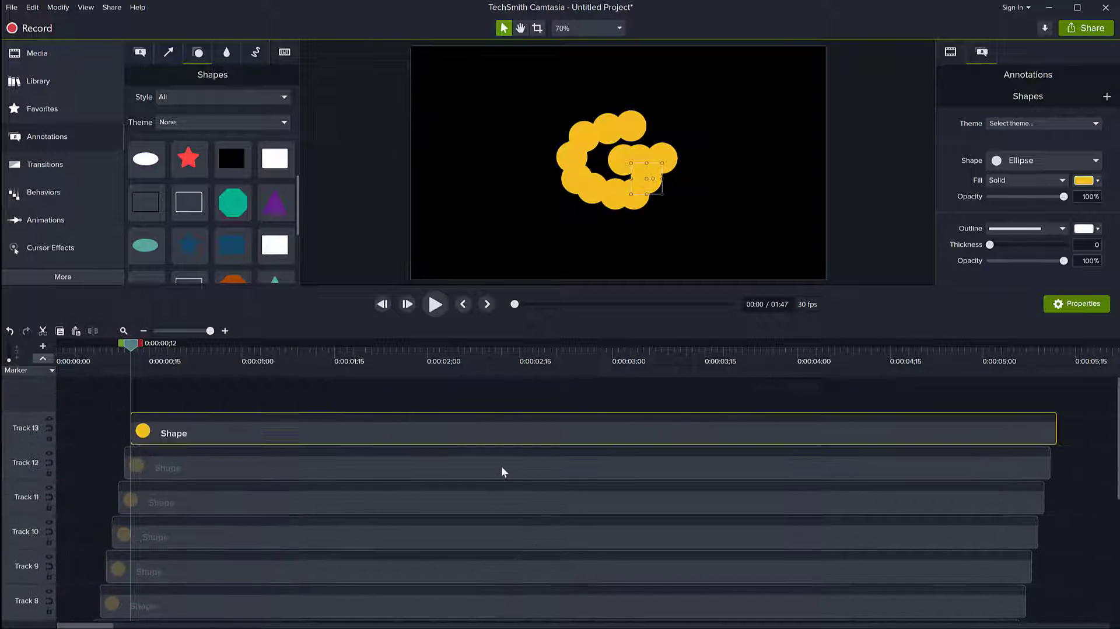
pyautogui.scroll(-5, 503, 471)
pyautogui.scroll(5, 503, 470)
pyautogui.scroll(-5, 502, 467)
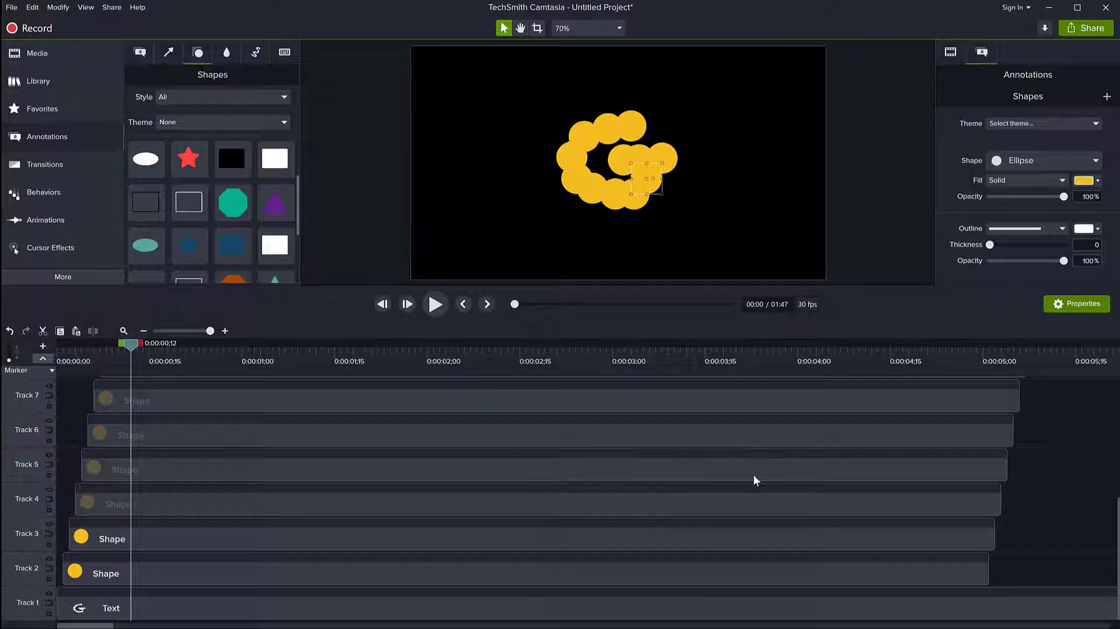
pyautogui.scroll(4, 770, 477)
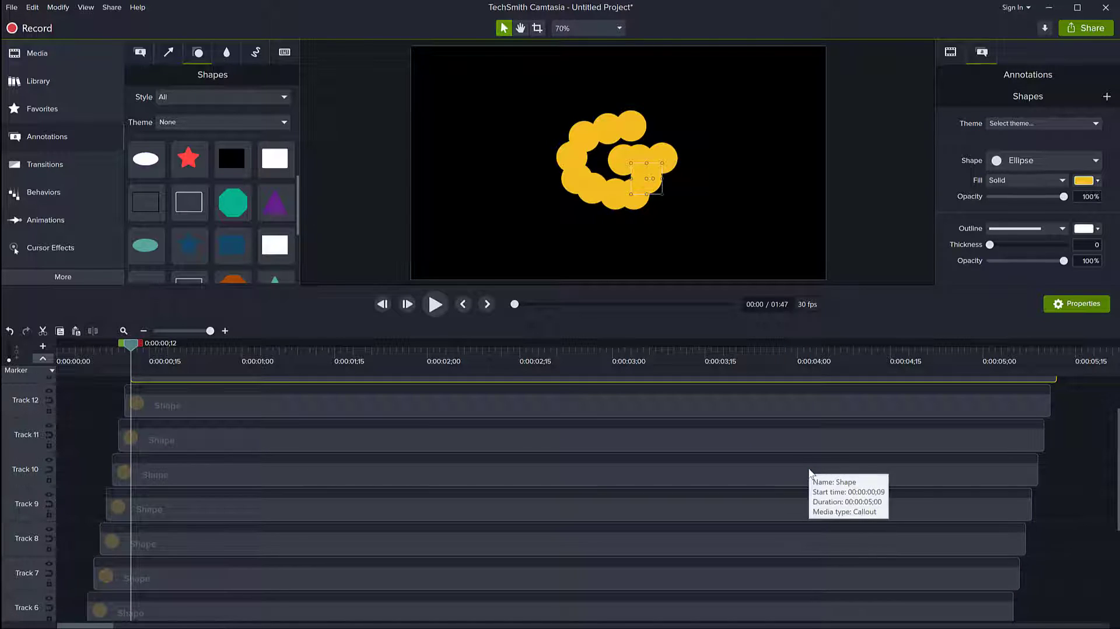
pyautogui.scroll(-4, 808, 470)
# Shorten the G text clip on Track 1 to about 5 seconds, ending close to the ends of the shape clips
pyautogui.keyDown('ctrl'); pyautogui.scroll(-1, 866, 513); pyautogui.keyUp('ctrl')
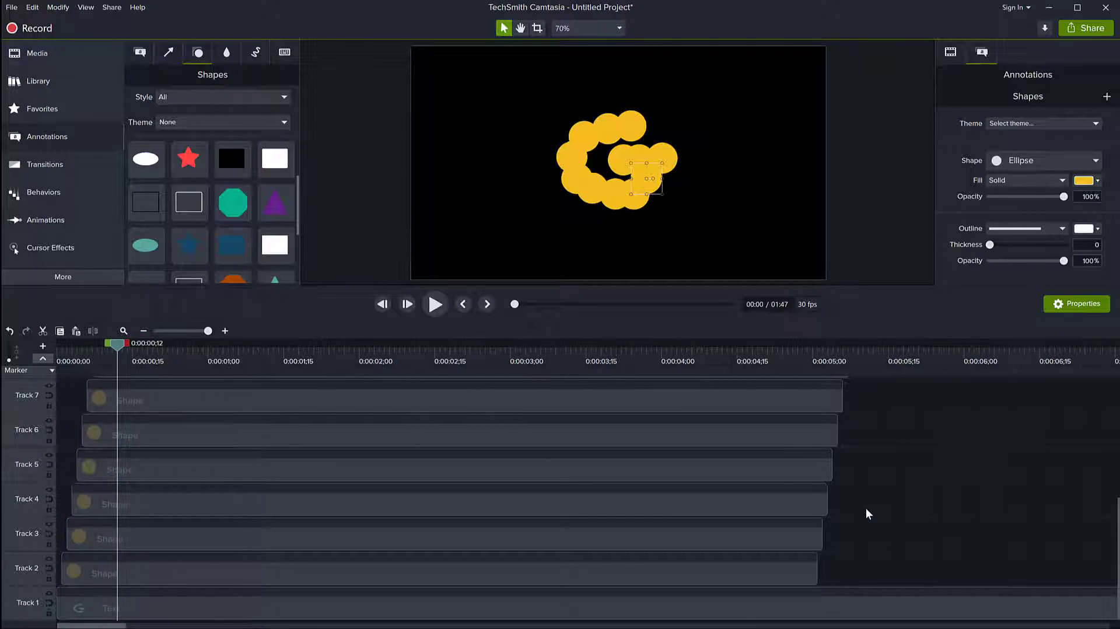
pyautogui.keyDown('ctrl'); pyautogui.scroll(-2, 866, 509); pyautogui.keyUp('ctrl')
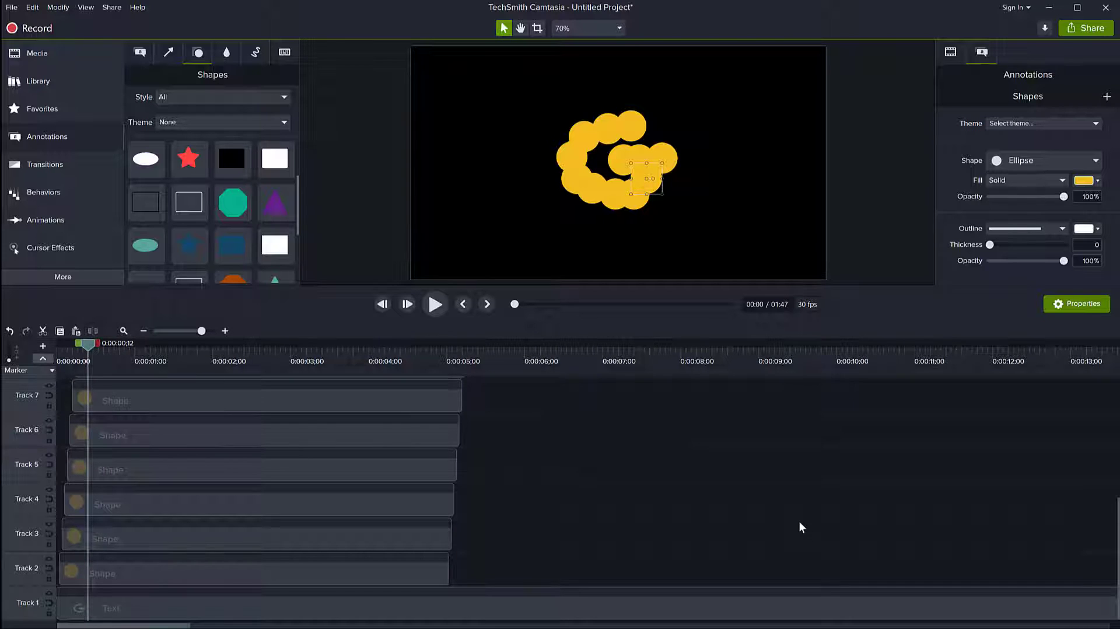
pyautogui.hscroll(15, 608, 529)
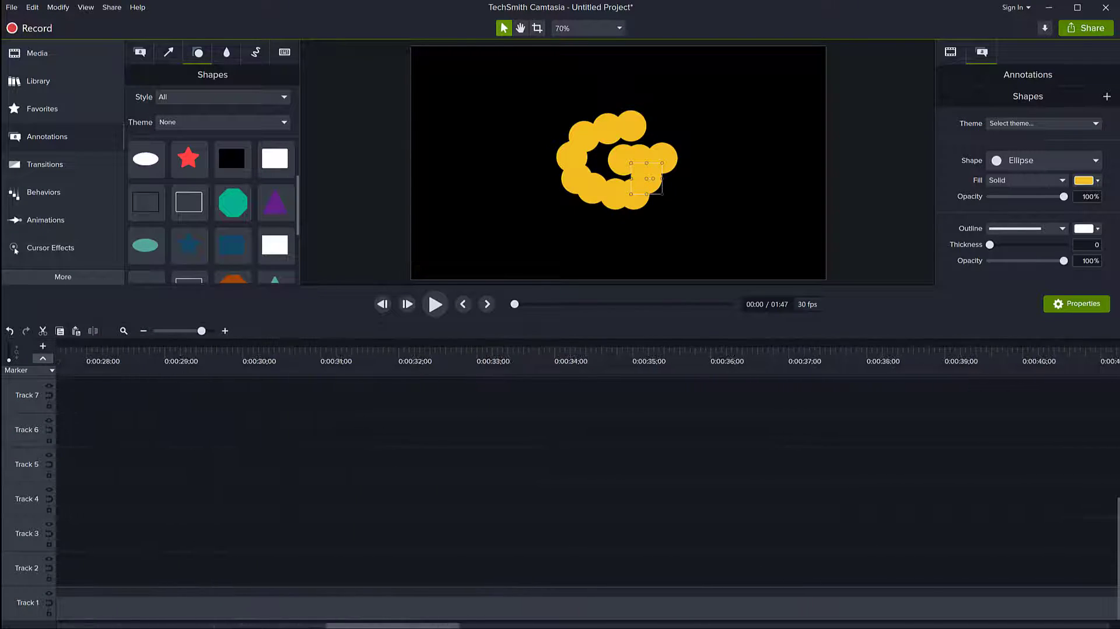
pyautogui.scroll(-3, 607, 522)
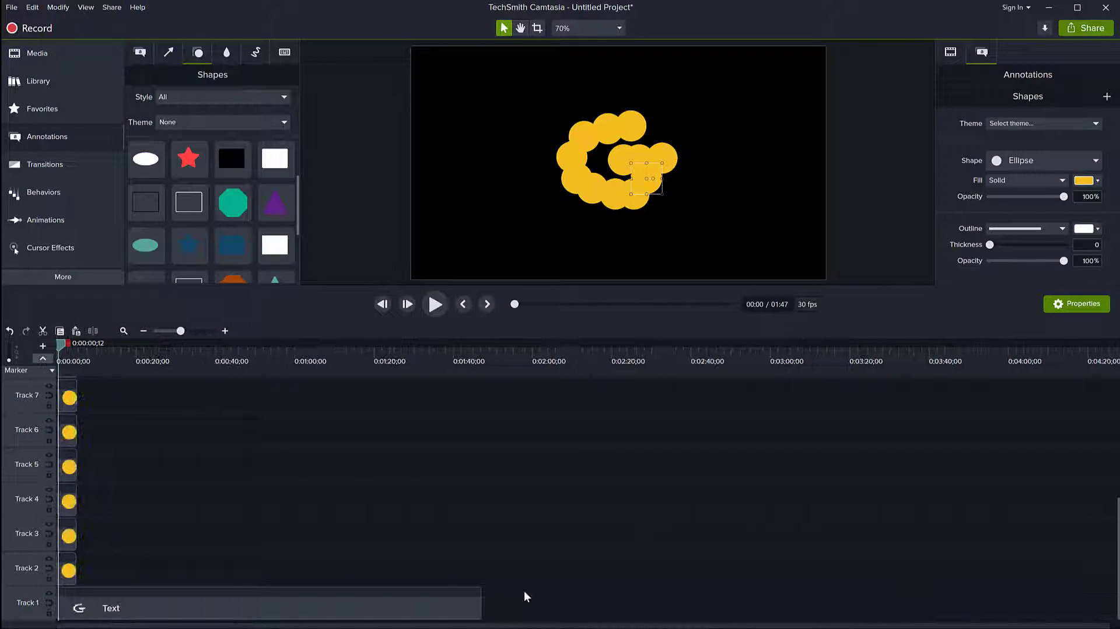
pyautogui.moveTo(476, 607); pyautogui.dragTo(101, 607)
pyautogui.scroll(3, 149, 597)
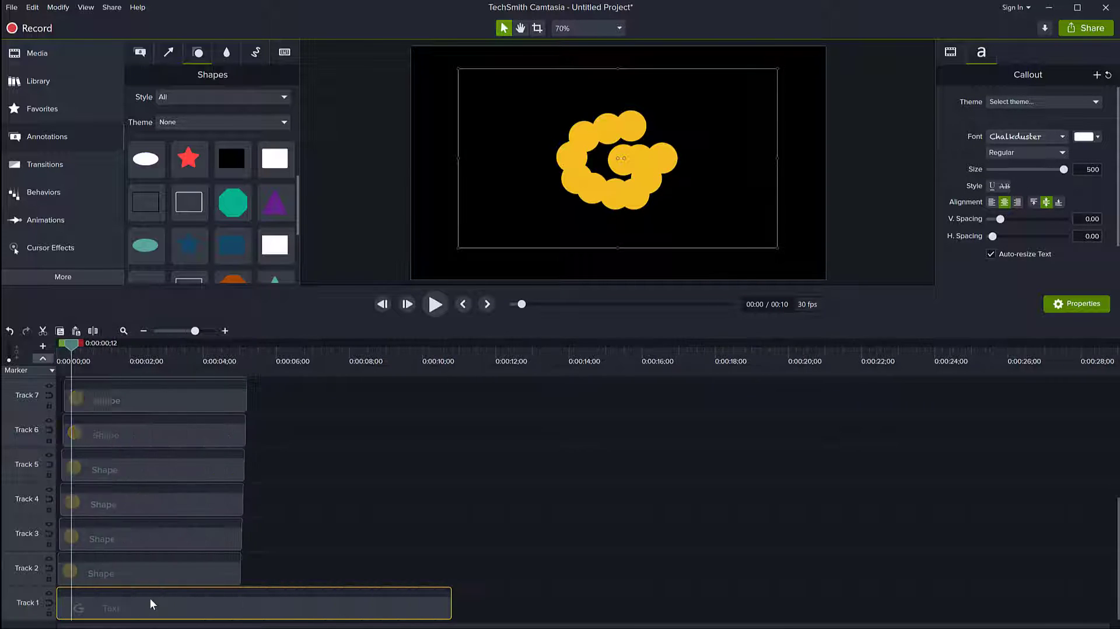
pyautogui.moveTo(857, 613); pyautogui.dragTo(481, 601)
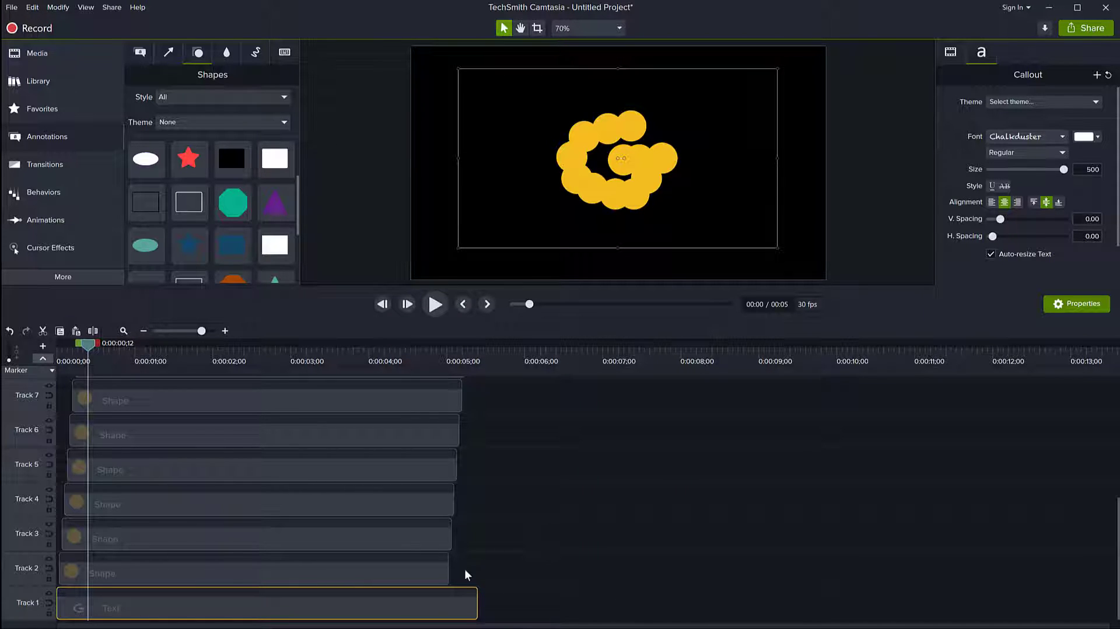
# Extend the shape clips on Tracks 2 through 9 so they end together with the G text clip on Track 1
pyautogui.moveTo(449, 571); pyautogui.dragTo(477, 532)
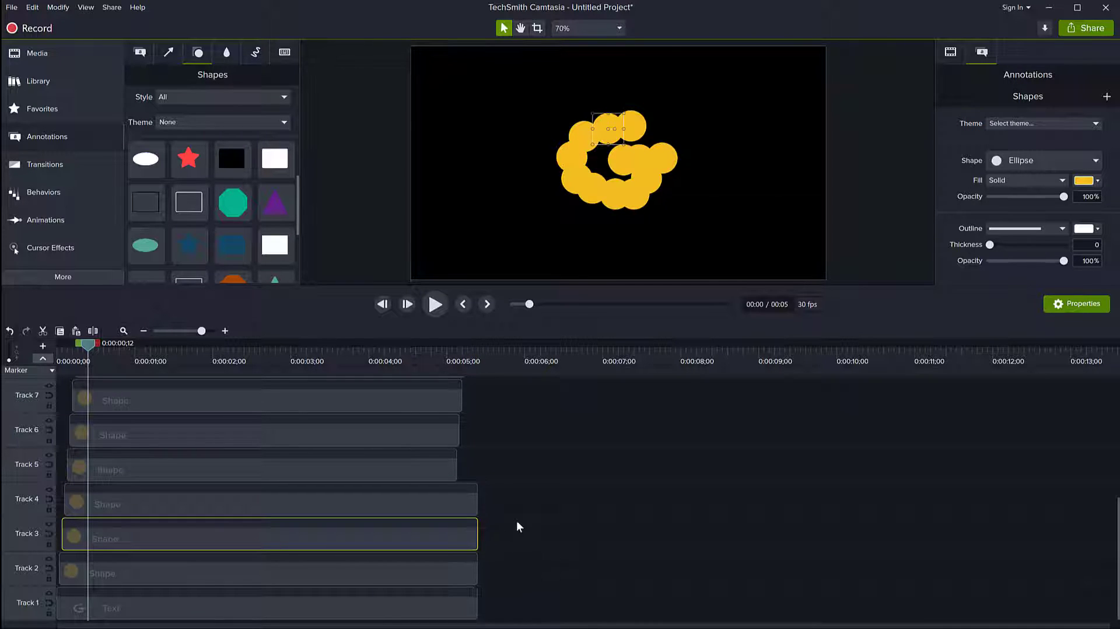
pyautogui.scroll(3, 489, 513)
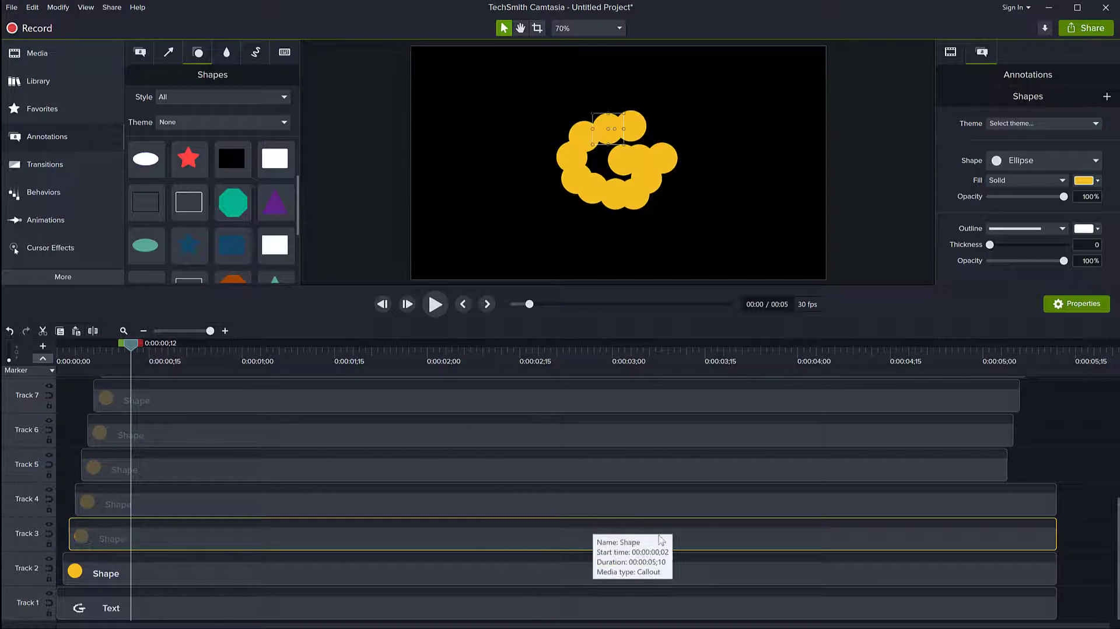
pyautogui.scroll(3, 953, 518)
pyautogui.scroll(-1, 953, 518)
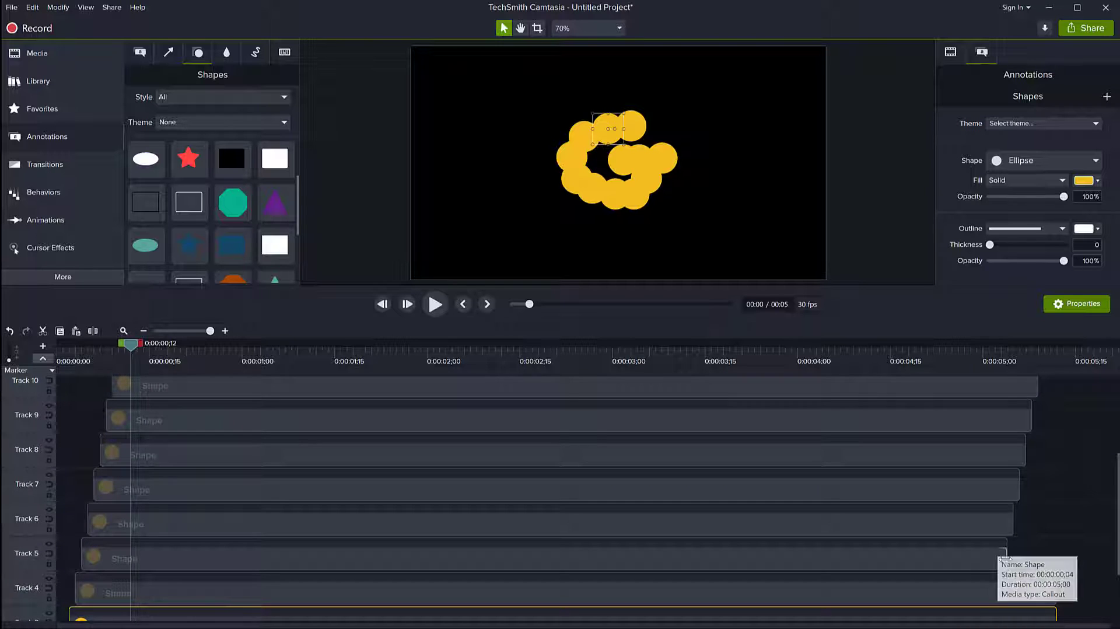
pyautogui.moveTo(1006, 557); pyautogui.dragTo(1048, 554)
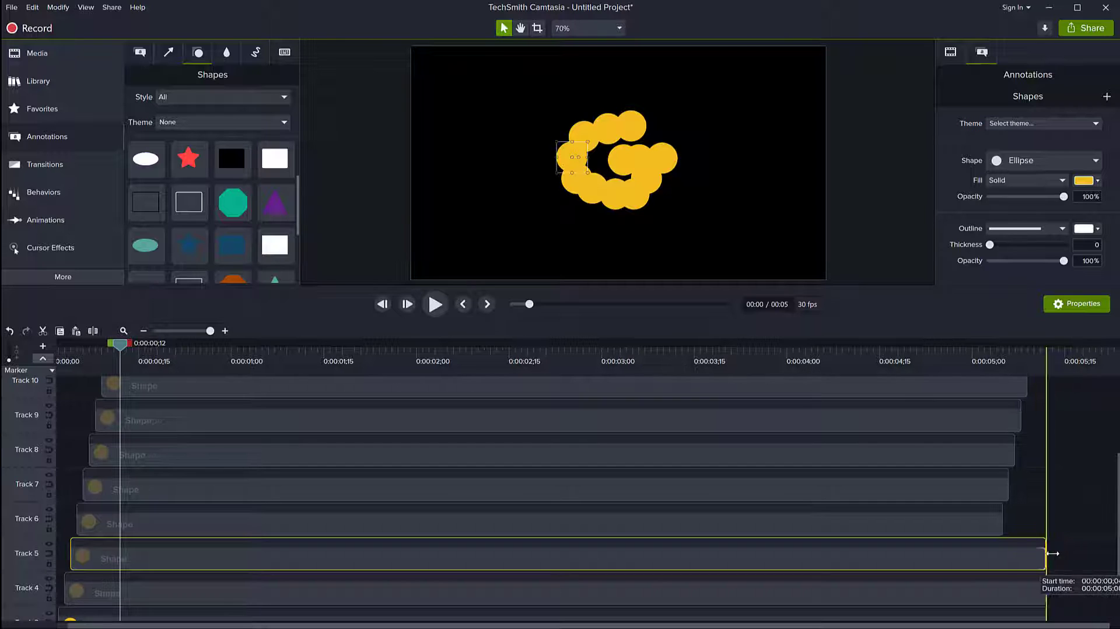
pyautogui.moveTo(1001, 524); pyautogui.dragTo(1045, 523)
pyautogui.moveTo(1010, 490); pyautogui.dragTo(1045, 418)
# Extend the shape clips on Tracks 10, 11 and 12 to the same end point as the clip on Track 13
pyautogui.scroll(1, 1045, 470)
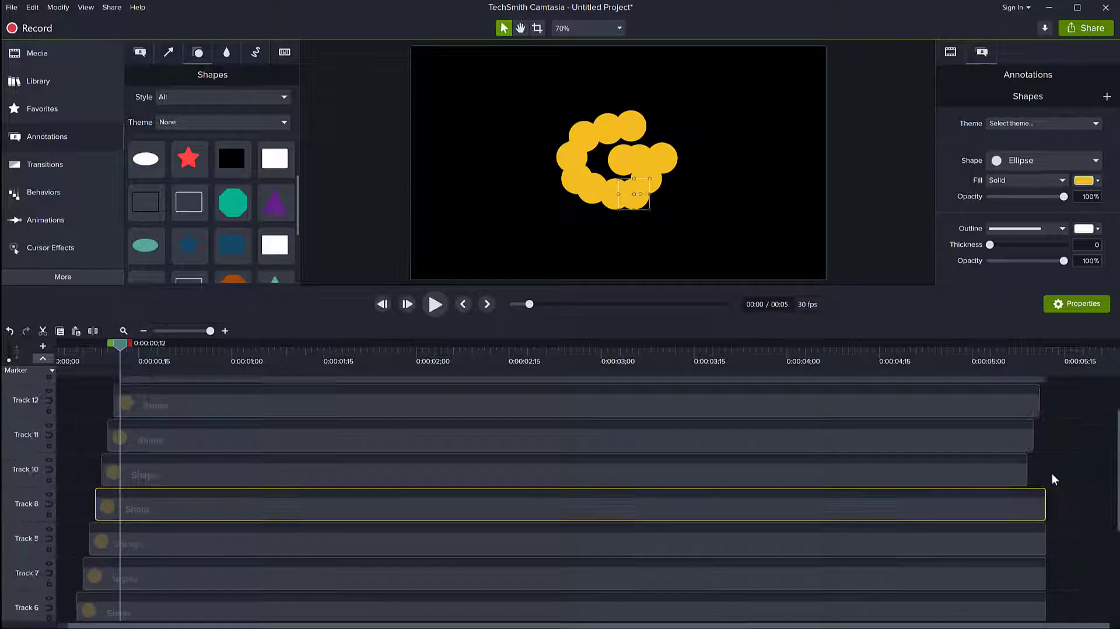
pyautogui.scroll(1, 1045, 470)
pyautogui.moveTo(1027, 502); pyautogui.dragTo(1054, 505)
pyautogui.moveTo(1034, 468); pyautogui.dragTo(1046, 434)
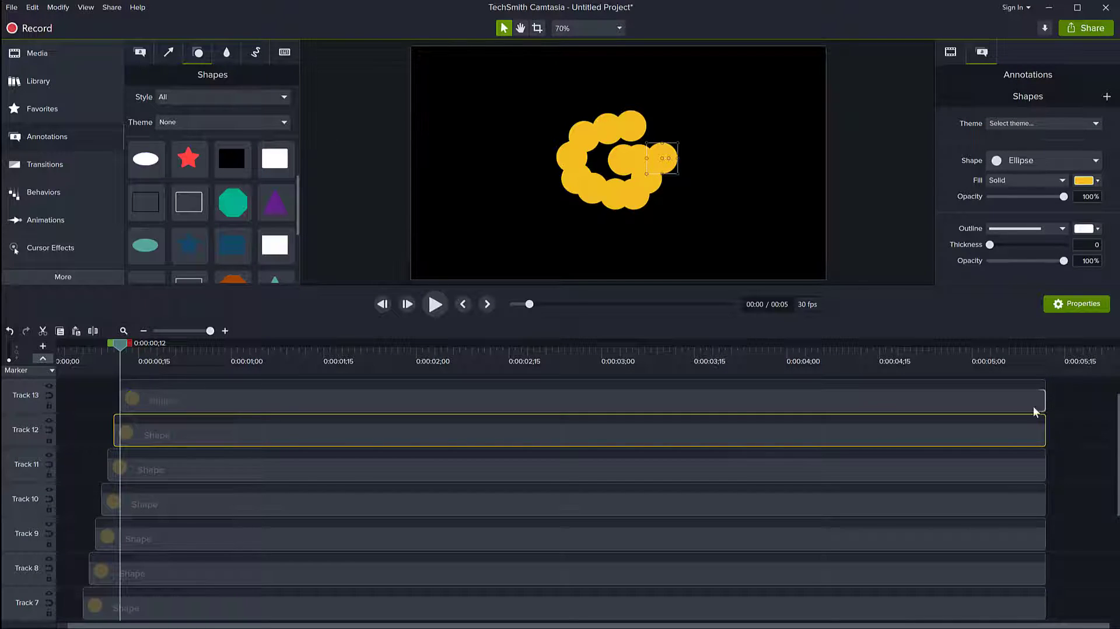
pyautogui.scroll(1, 879, 465)
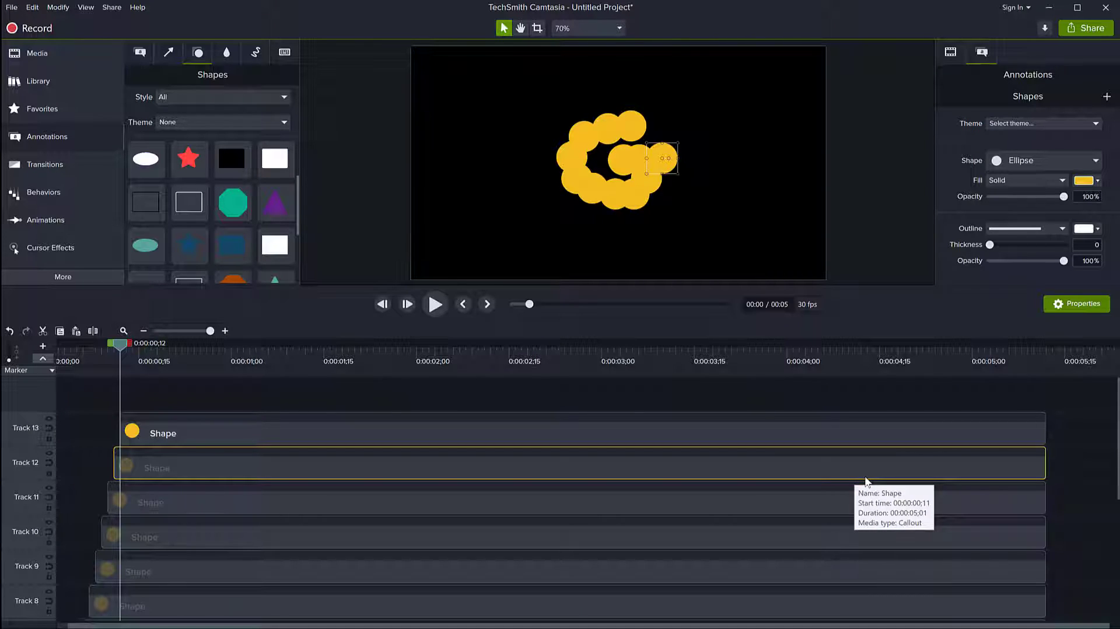
pyautogui.click(778, 431)
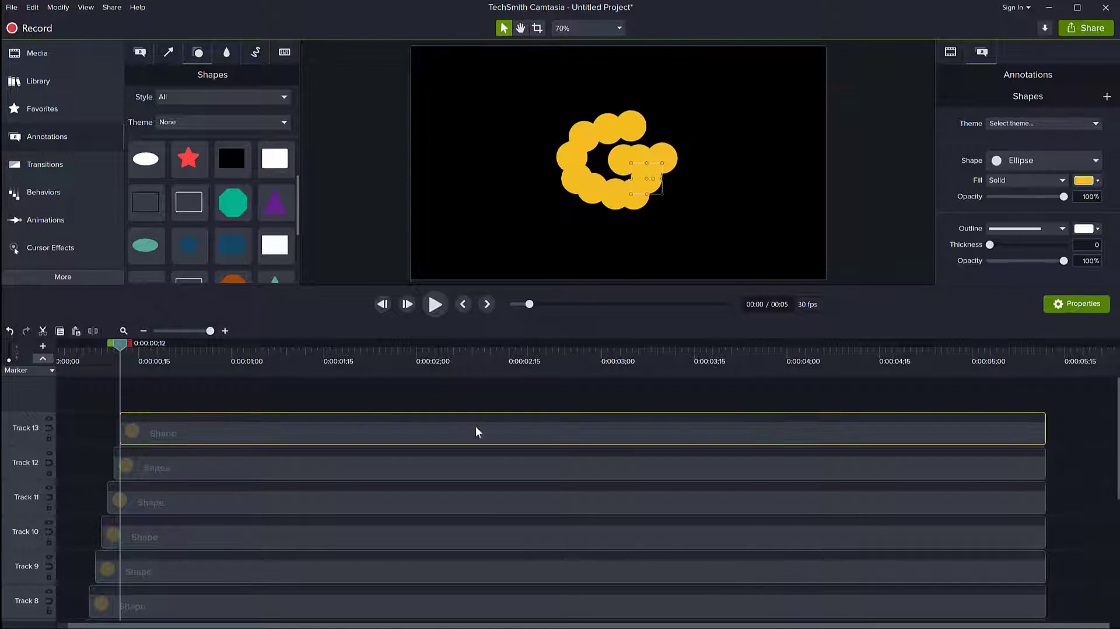
# Play the timeline from the start to check how the circles progressively cover the G, and return to the beginning
pyautogui.moveTo(105, 345); pyautogui.dragTo(17, 405)
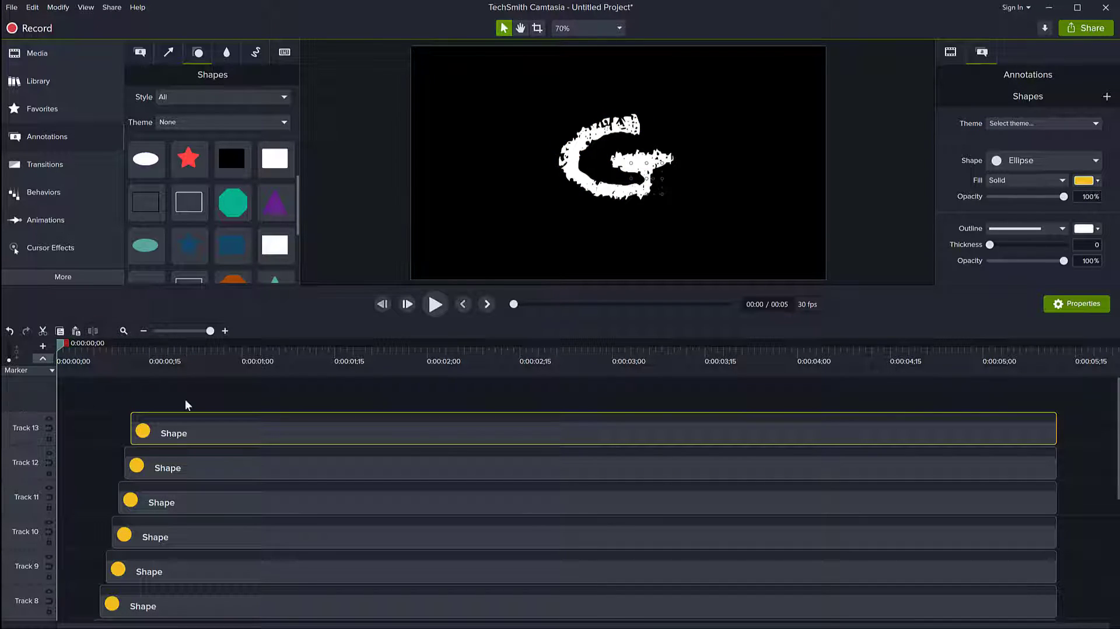
pyautogui.press('space')
pyautogui.press('space')
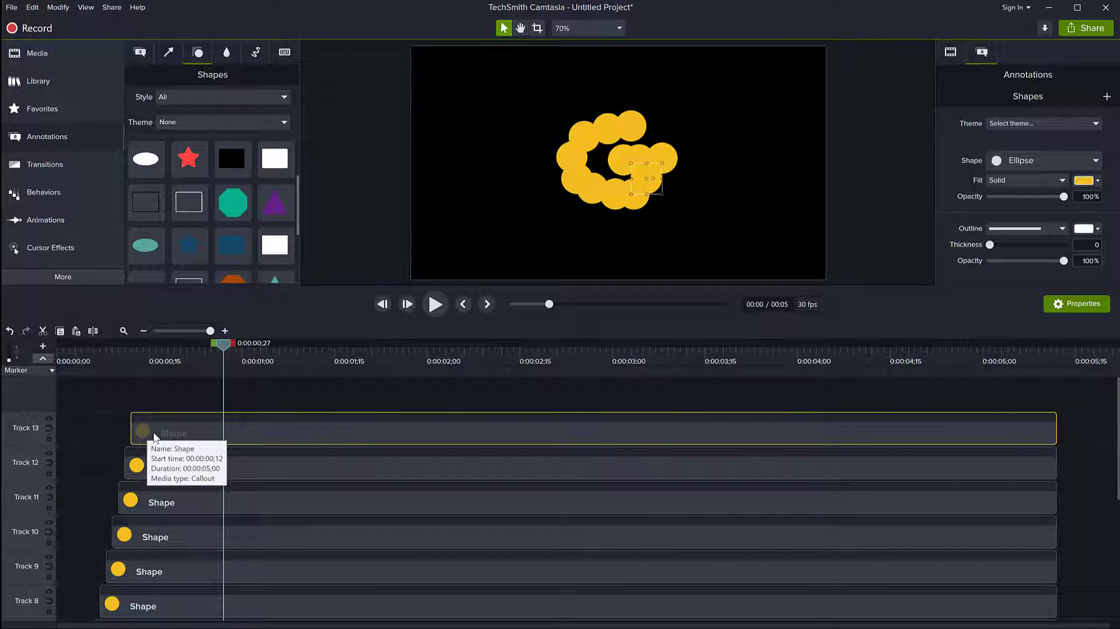
pyautogui.moveTo(223, 345); pyautogui.dragTo(58, 345)
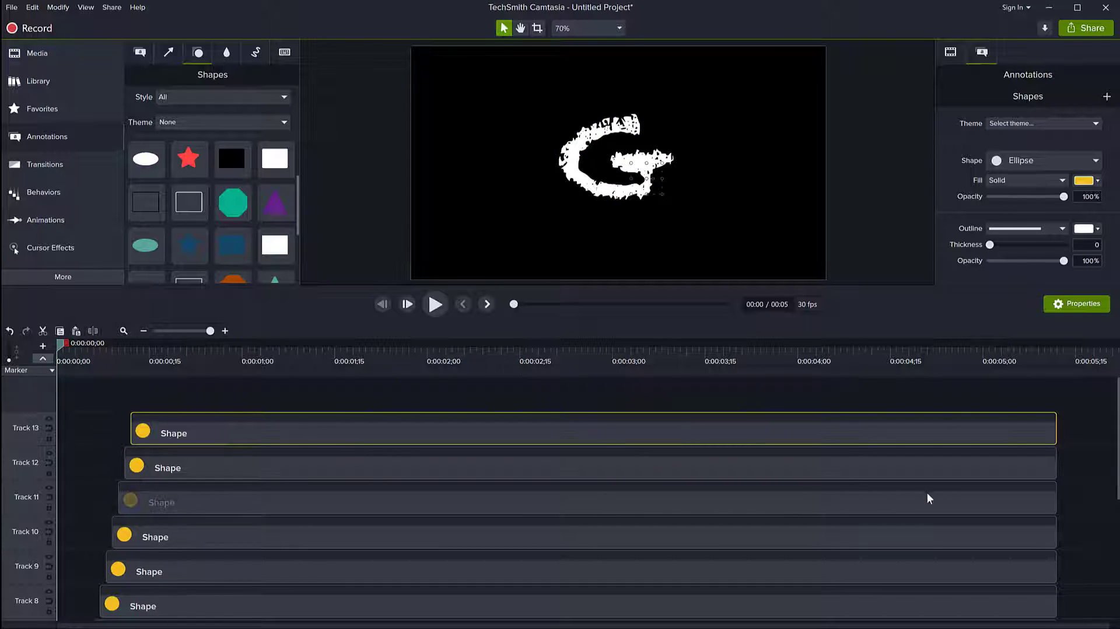
# Select all the shape clips on Tracks 2 through 13, leaving out the text clip, and group them
pyautogui.scroll(-6, 1076, 461)
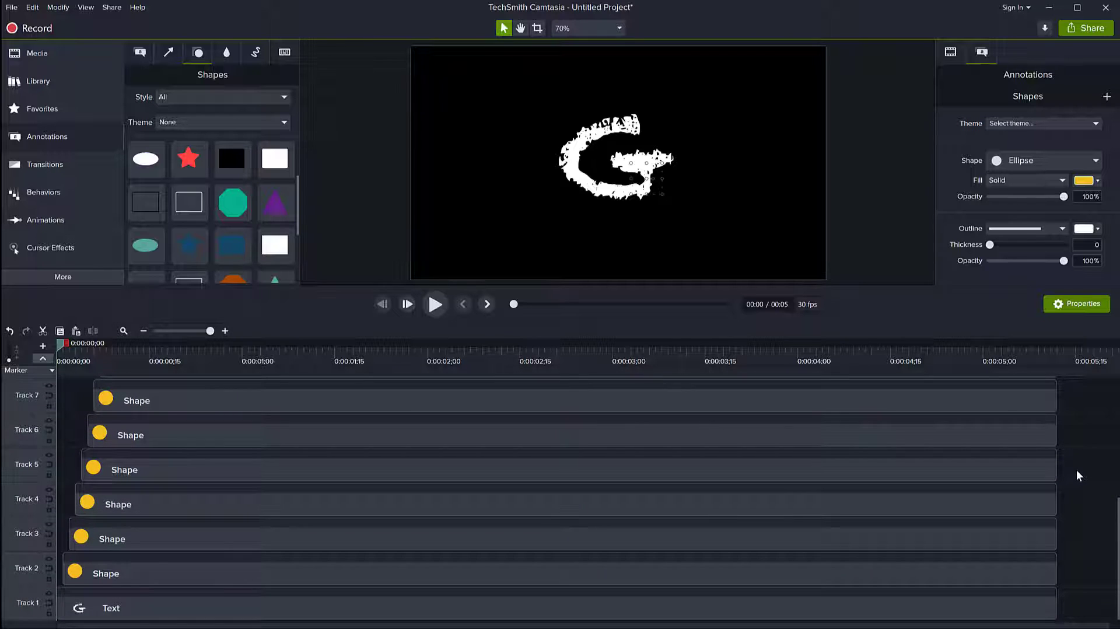
pyautogui.scroll(-1, 1076, 470)
pyautogui.scroll(6, 853, 530)
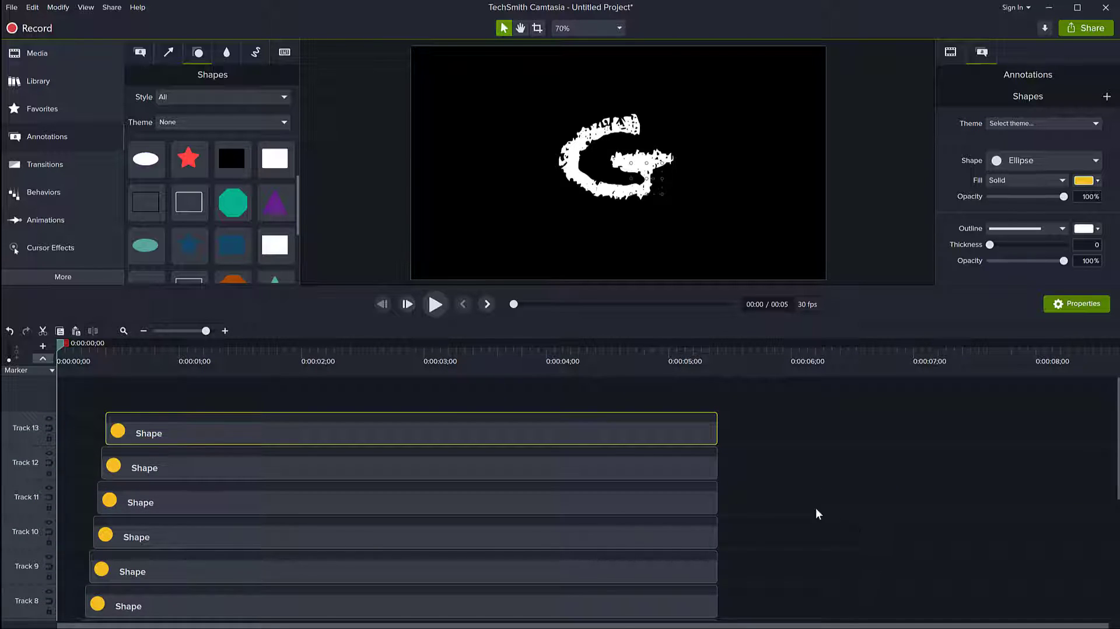
pyautogui.scroll(-3, 520, 577)
pyautogui.scroll(-5, 520, 581)
pyautogui.moveTo(781, 572)
pyautogui.mouseDown()
pyautogui.moveTo(683, 485)
pyautogui.moveTo(662, 374)
pyautogui.moveTo(667, 404)
pyautogui.moveTo(251, 403)
pyautogui.mouseUp()
pyautogui.moveTo(762, 390)
pyautogui.mouseDown()
pyautogui.moveTo(612, 414)
pyautogui.moveTo(603, 624)
pyautogui.moveTo(596, 488)
pyautogui.moveTo(571, 562)
pyautogui.mouseUp()
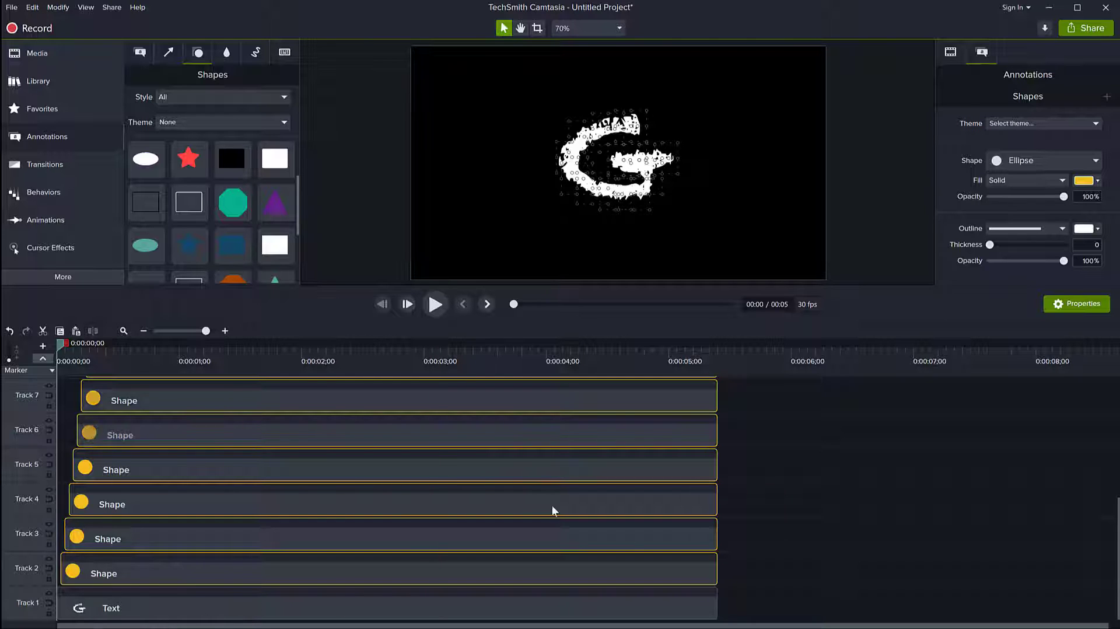
pyautogui.rightClick(510, 400)
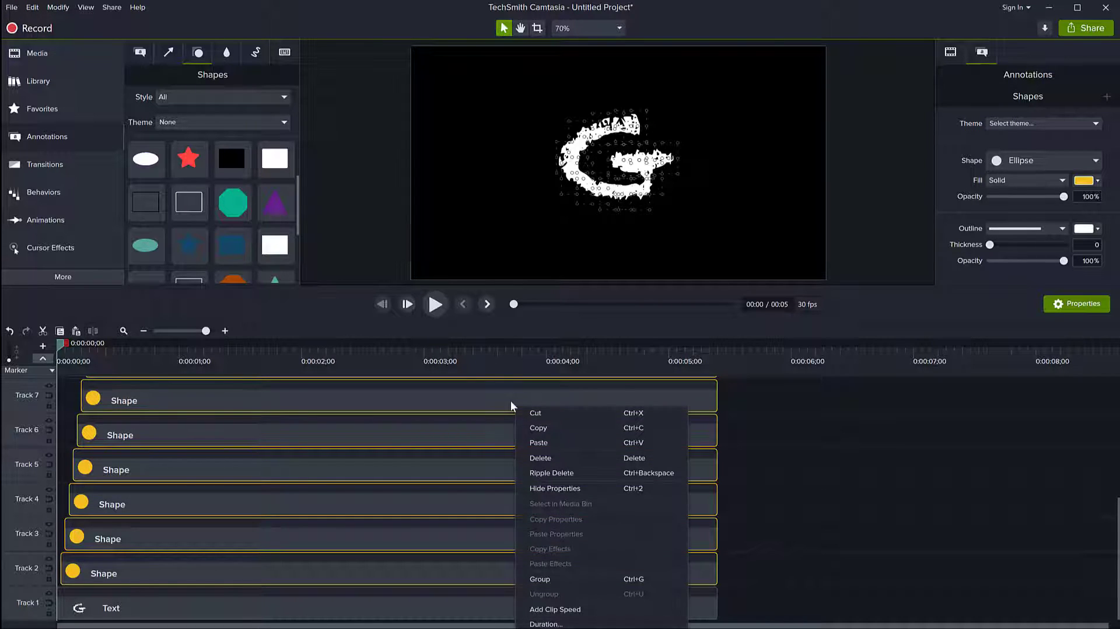
pyautogui.click(849, 327)
pyautogui.hotkey('ctrl', 'g')
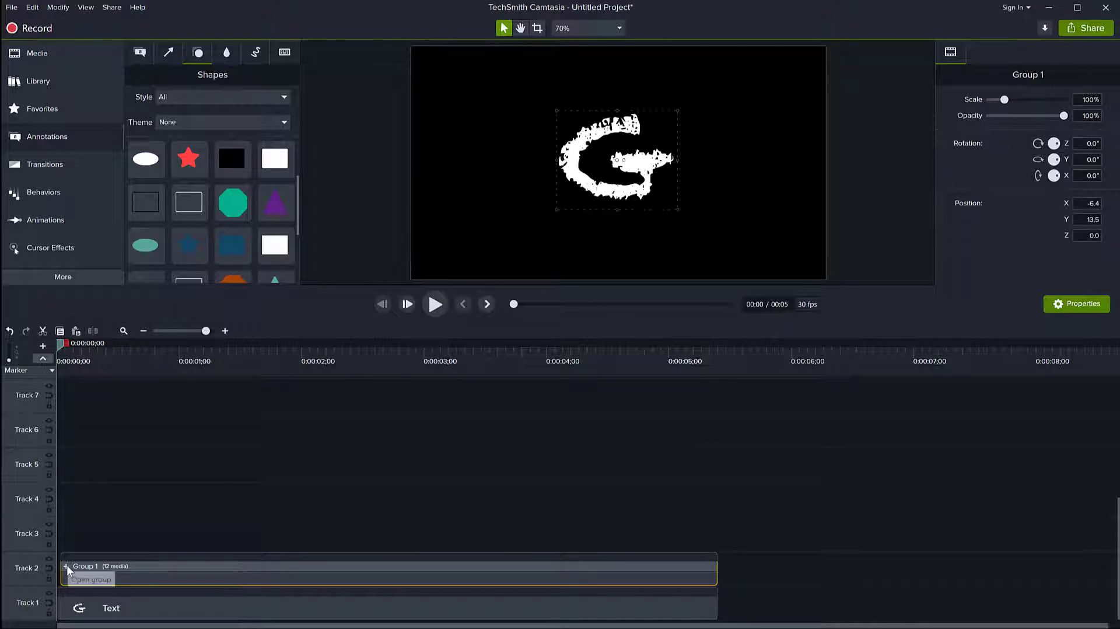
# Rename the group of circle shapes as G CIRCLES
pyautogui.doubleClick(86, 565)
pyautogui.press('BackSpace')
pyautogui.write('G CIRCLES')
pyautogui.press('Return')
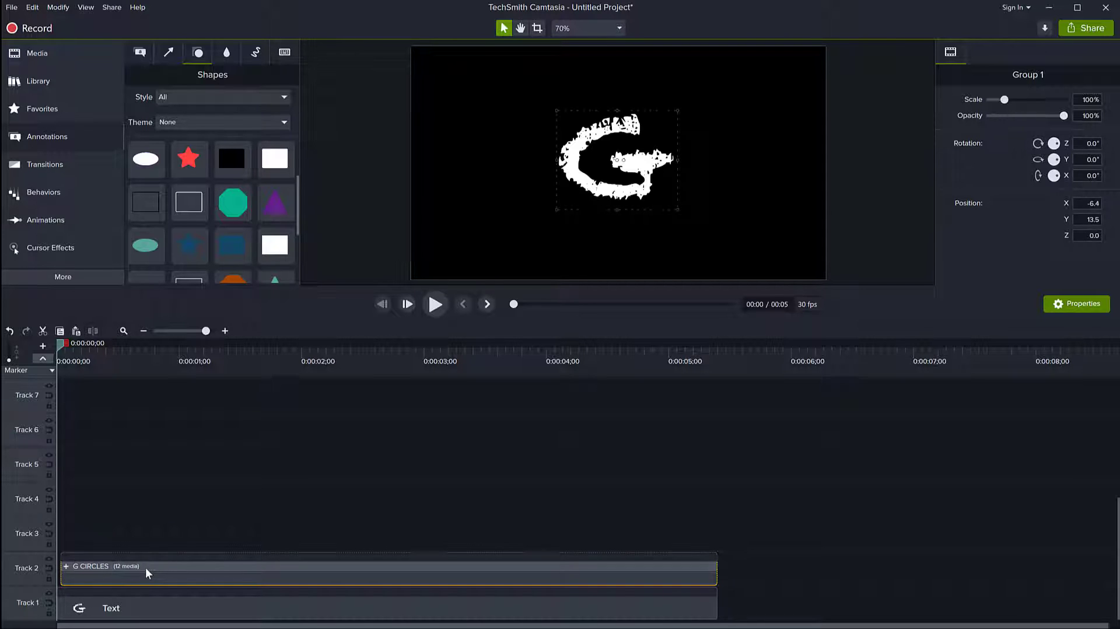
# Set the track matte mode of Track 2, which holds the G CIRCLES group, to Alpha
pyautogui.click(137, 608)
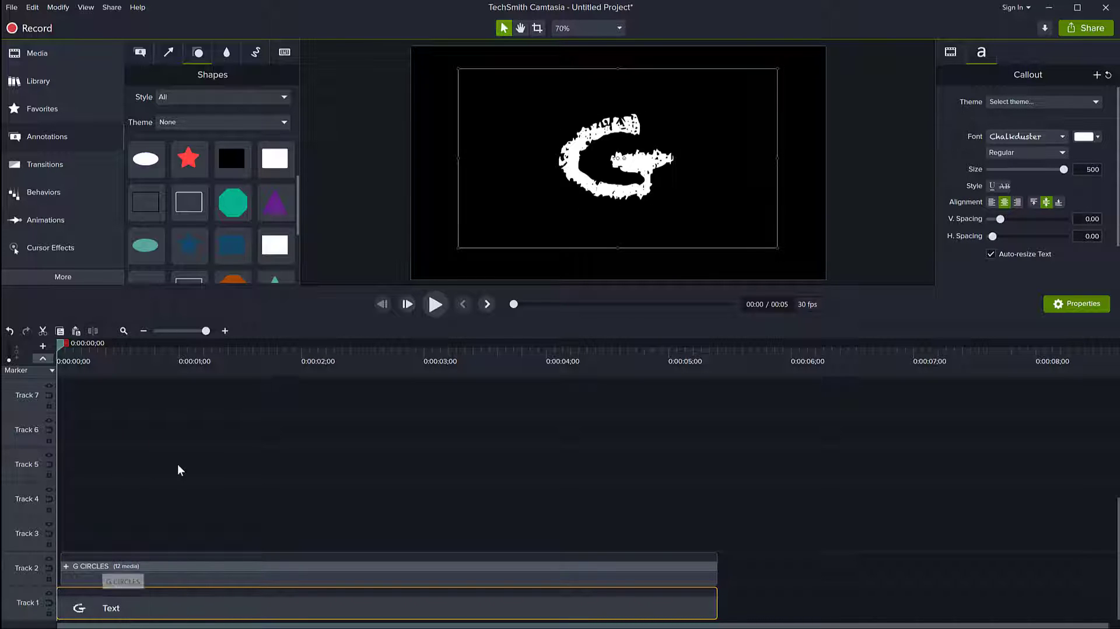
pyautogui.click(112, 578)
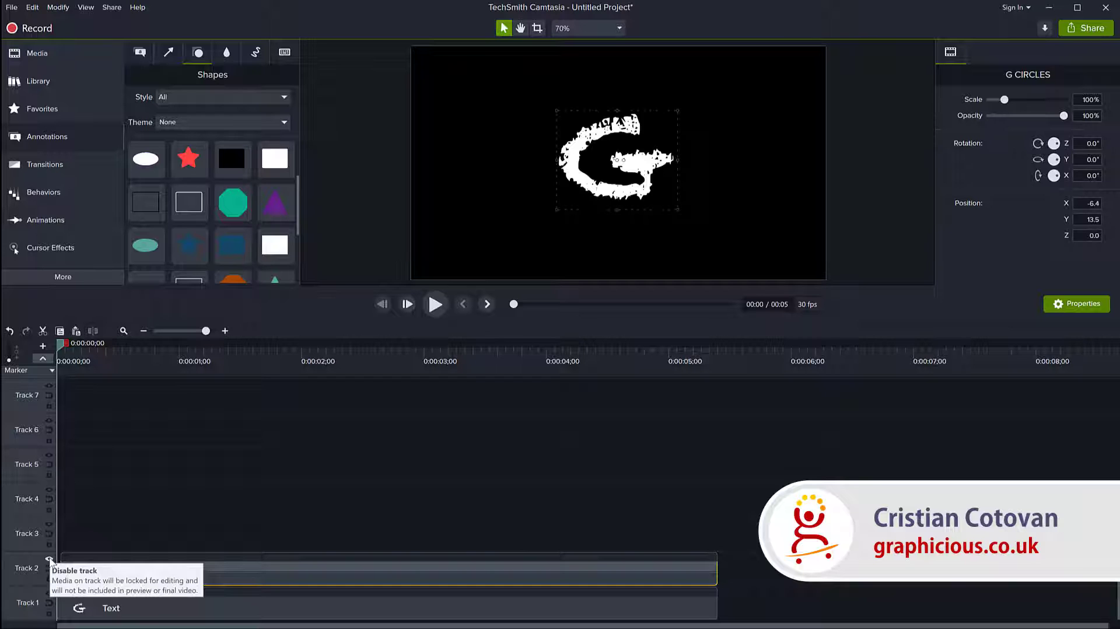
pyautogui.rightClick(50, 560)
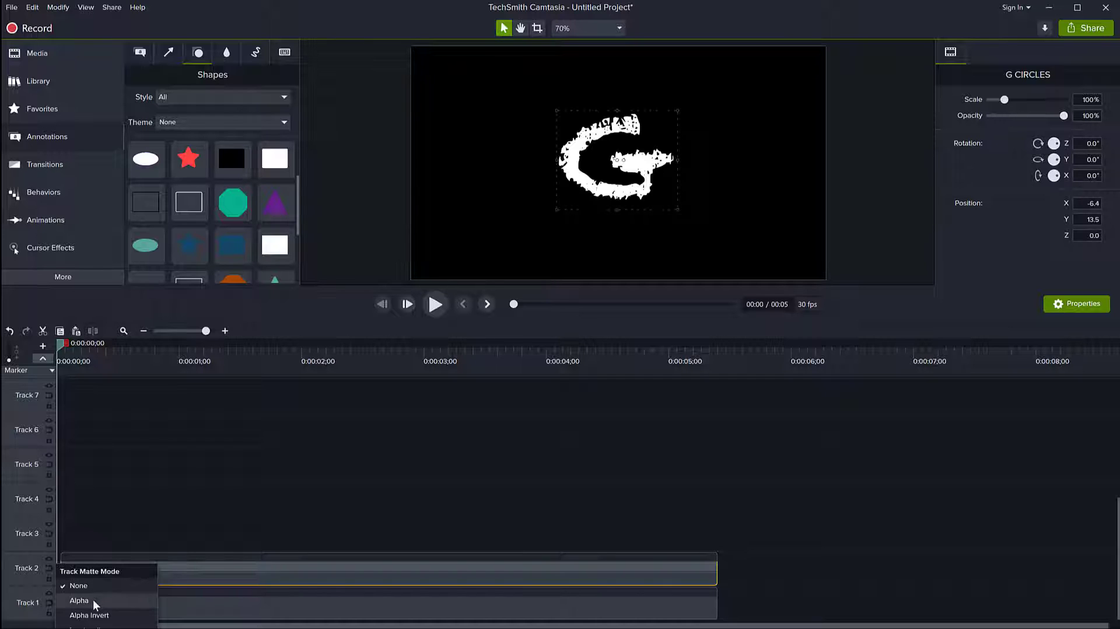
pyautogui.click(86, 600)
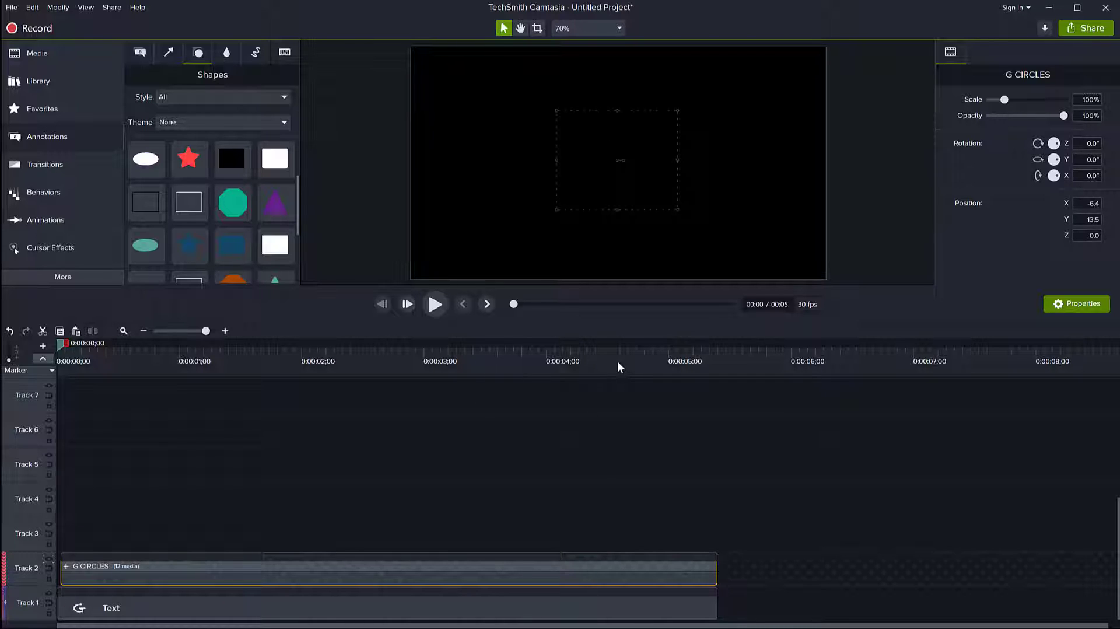
# Play the matted G from the start several times to examine its write-on animation
pyautogui.click(435, 304)
pyautogui.click(435, 304)
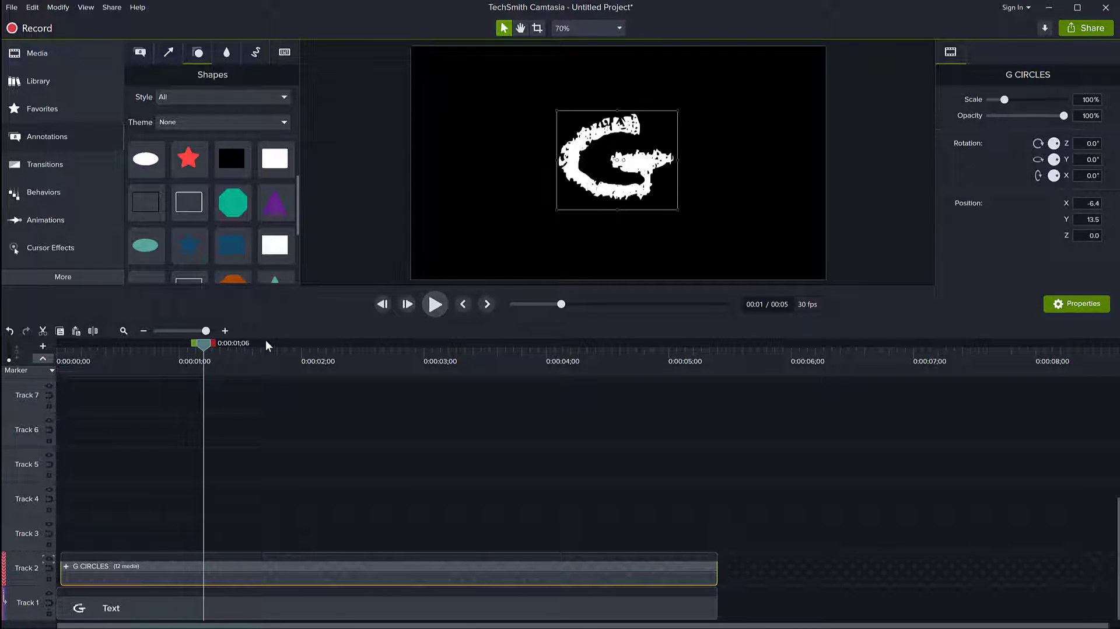
pyautogui.moveTo(208, 344); pyautogui.dragTo(33, 345)
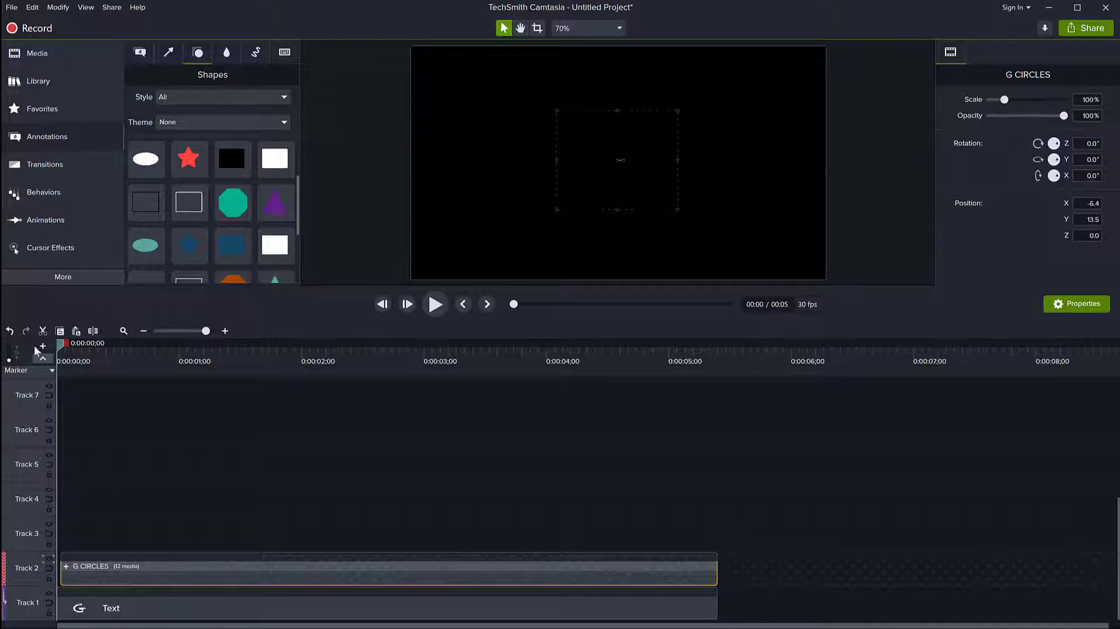
pyautogui.click(435, 304)
pyautogui.click(435, 303)
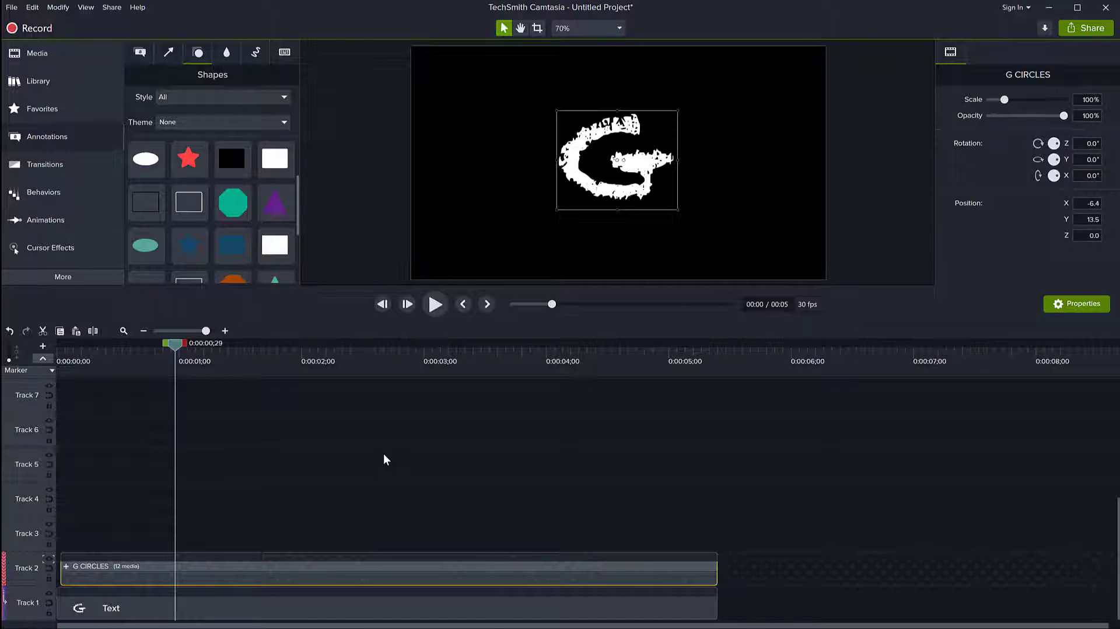
pyautogui.moveTo(175, 344); pyautogui.dragTo(63, 344)
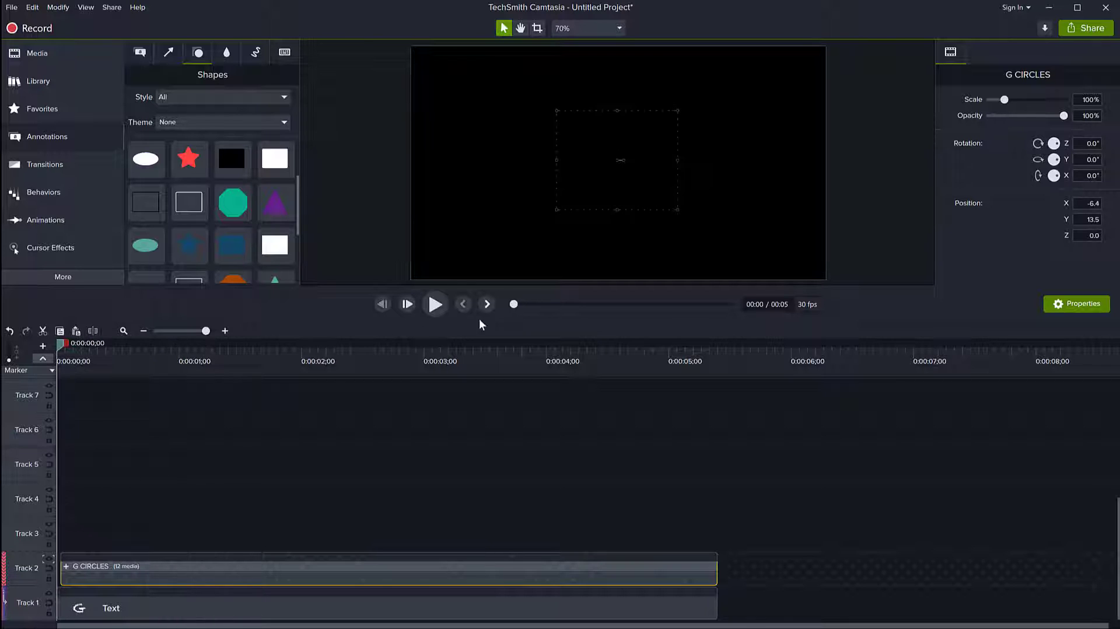
pyautogui.click(435, 304)
pyautogui.click(435, 304)
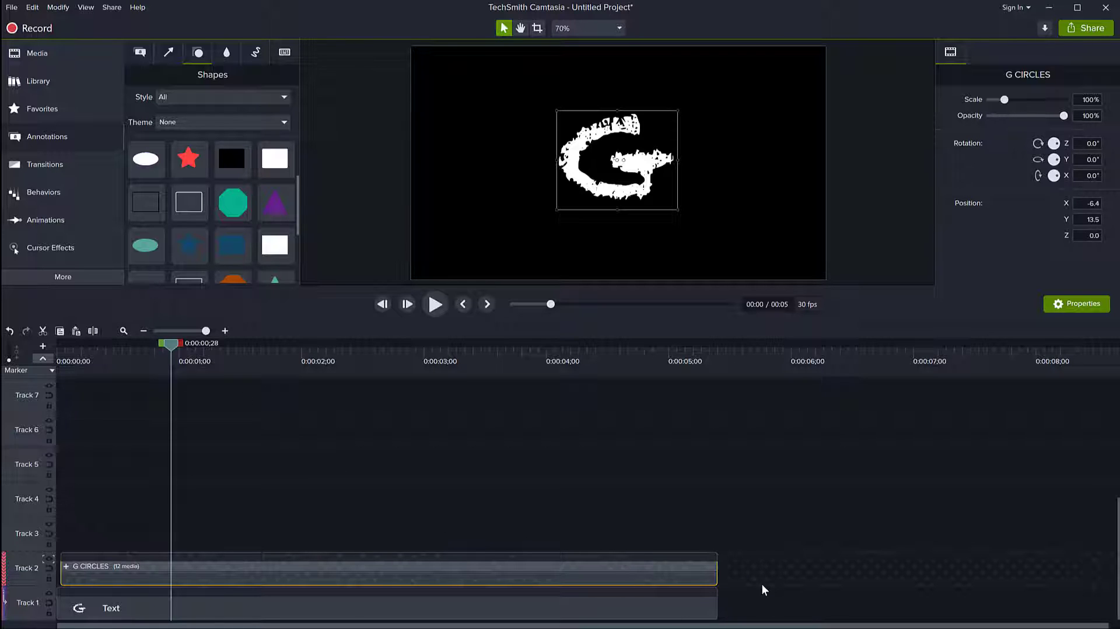
# Group the G CIRCLES group on Track 2 together with the G text clip on Track 1
pyautogui.moveTo(263, 528); pyautogui.dragTo(308, 621)
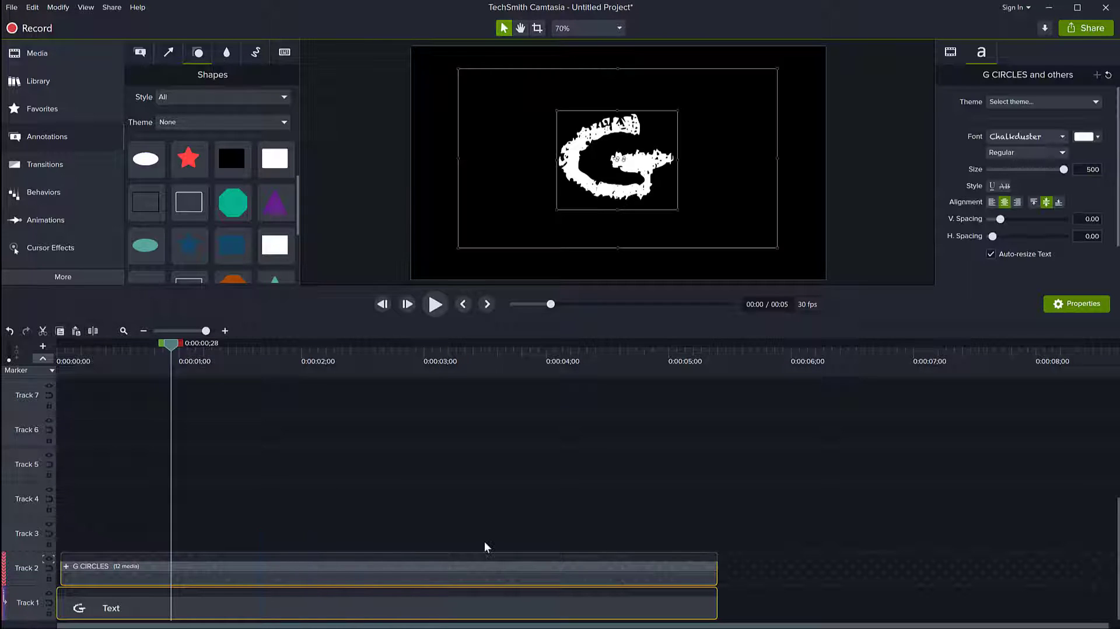
pyautogui.click(263, 537)
pyautogui.click(257, 572)
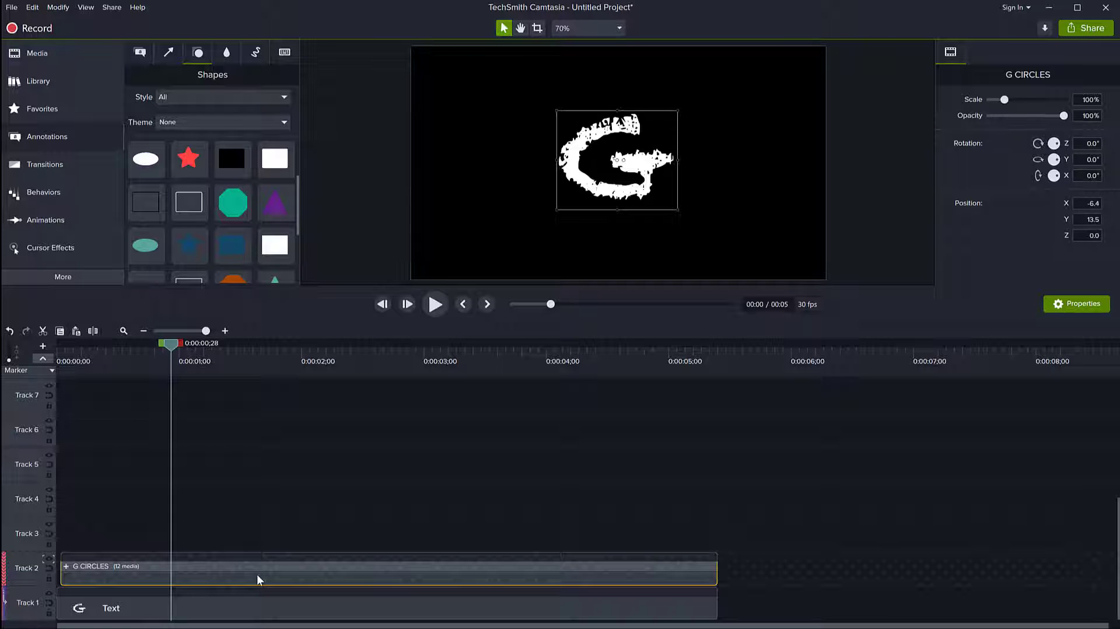
pyautogui.keyDown('ctrl'); pyautogui.click(254, 616); pyautogui.keyUp('ctrl')
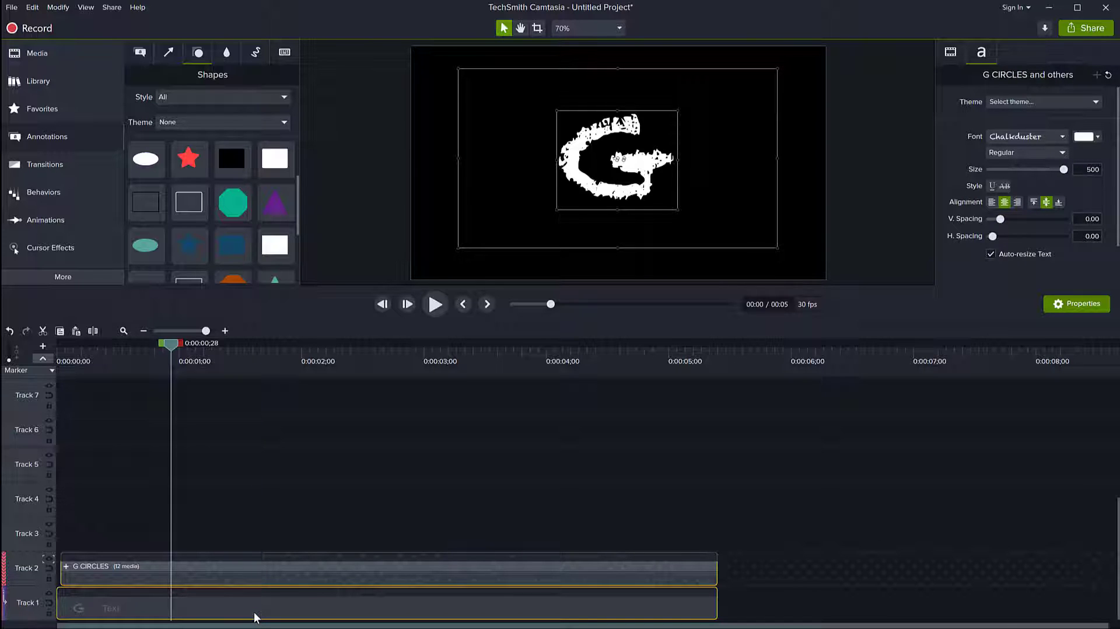
pyautogui.rightClick(267, 580)
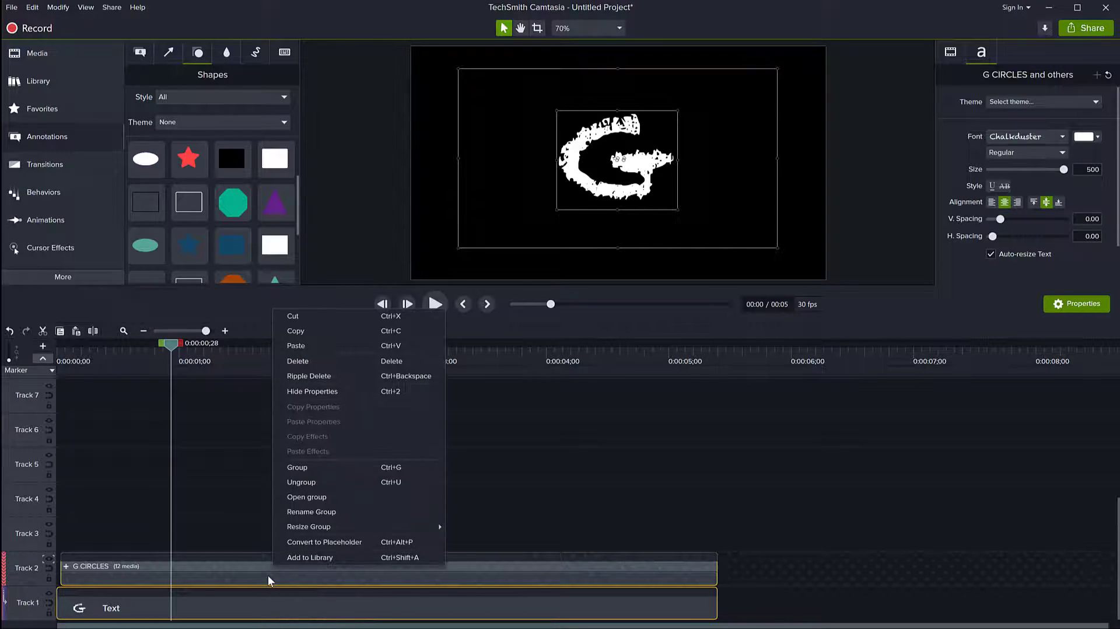
pyautogui.click(309, 468)
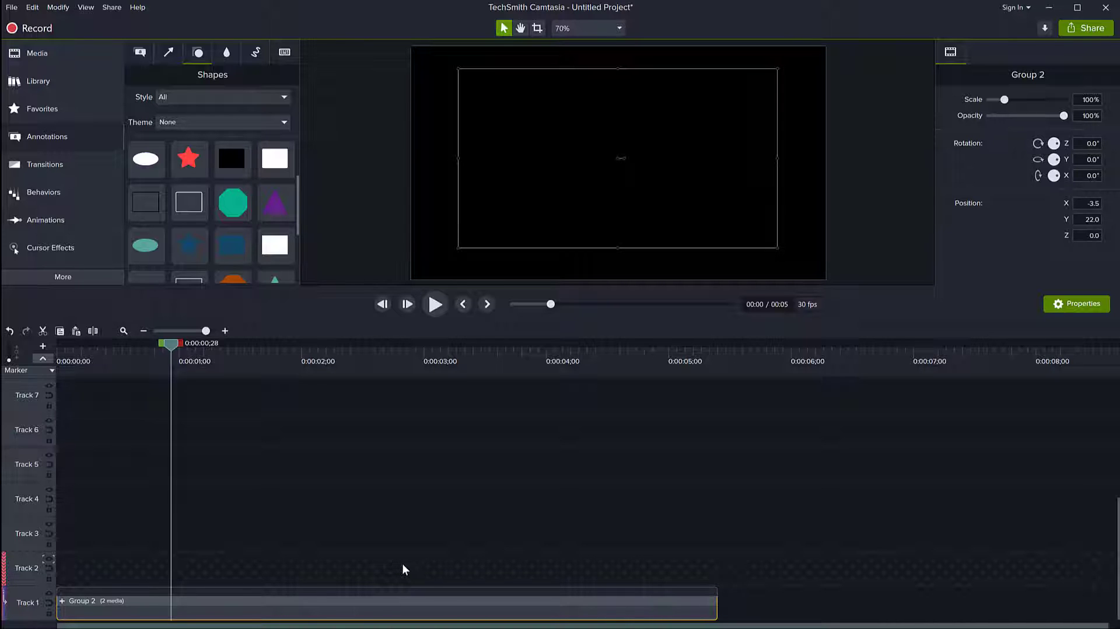
# Set Track 2's matte mode to None and play the combined G group from the start
pyautogui.click(49, 558)
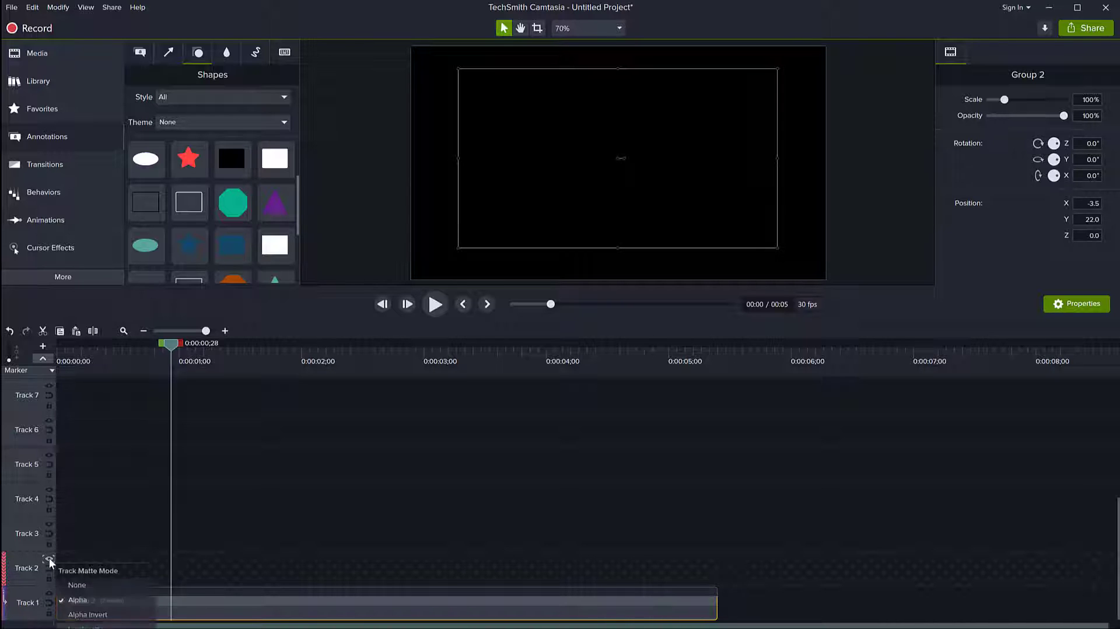
pyautogui.click(98, 585)
pyautogui.moveTo(170, 343); pyautogui.dragTo(58, 361)
pyautogui.press('space')
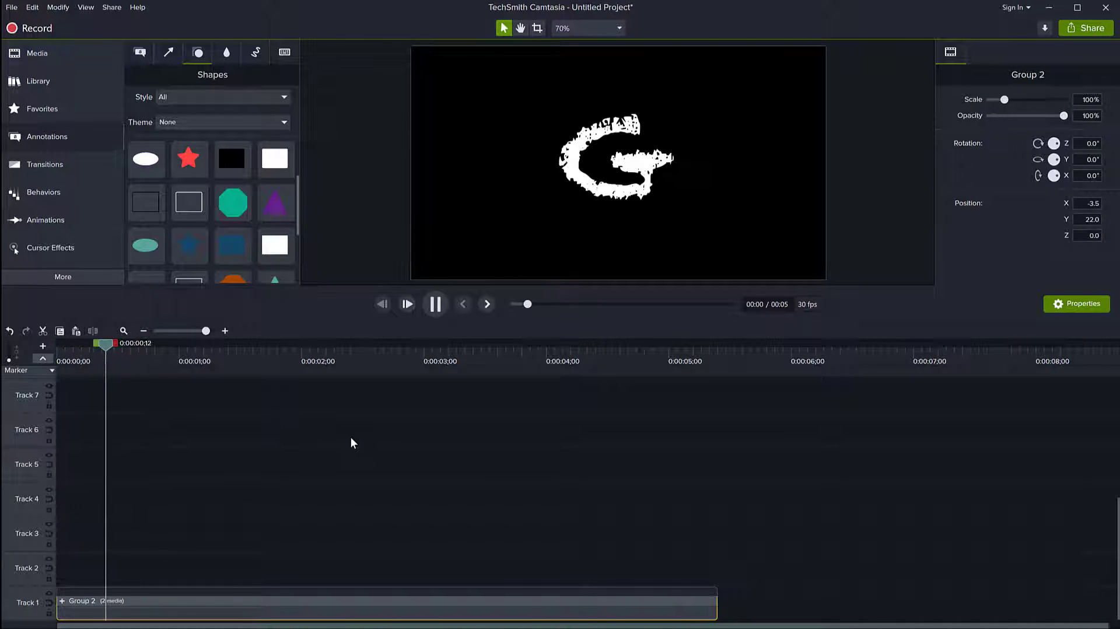
pyautogui.press('space')
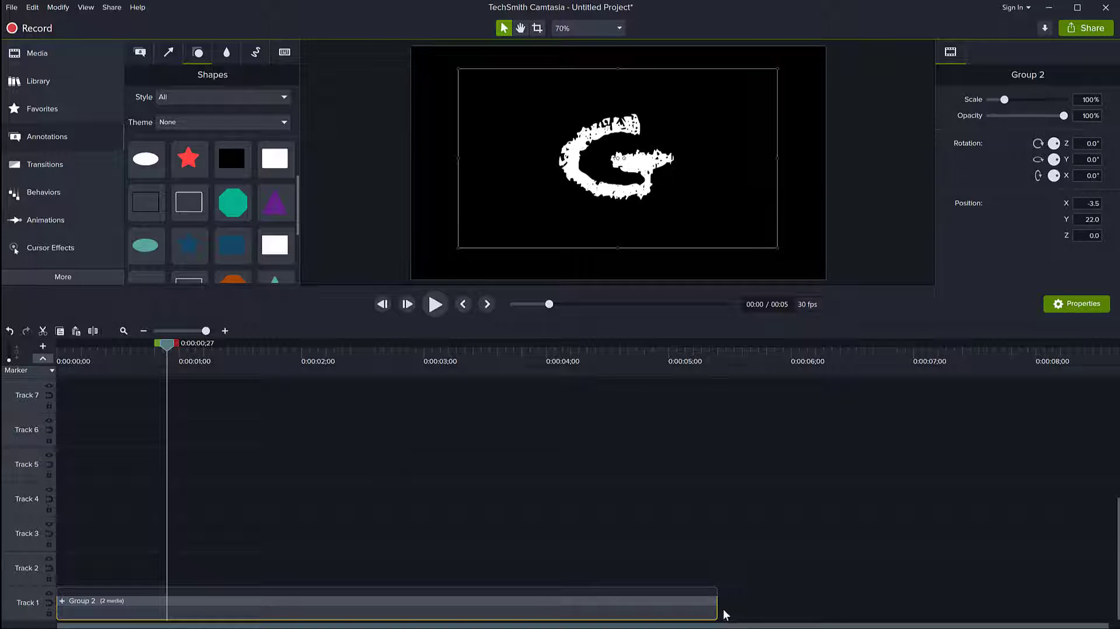
# Trim the end of the combined G group on Track 1 to slightly over 5 seconds
pyautogui.moveTo(717, 606); pyautogui.dragTo(694, 601)
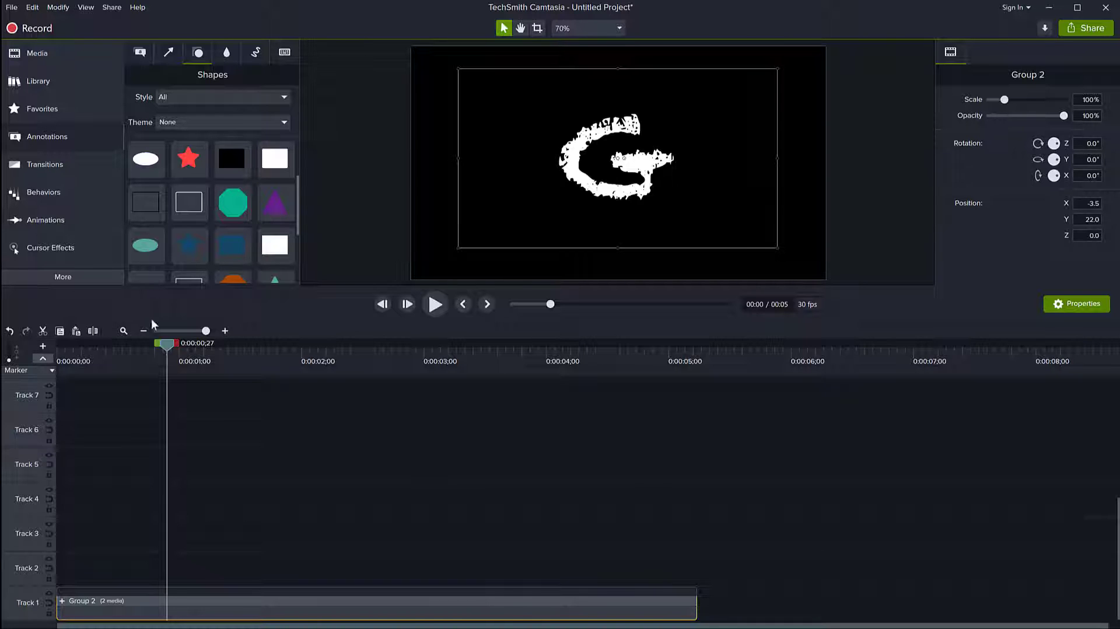
# Play the combined G group from the start to examine its write-on animation
pyautogui.moveTo(166, 345); pyautogui.dragTo(58, 345)
pyautogui.press('space')
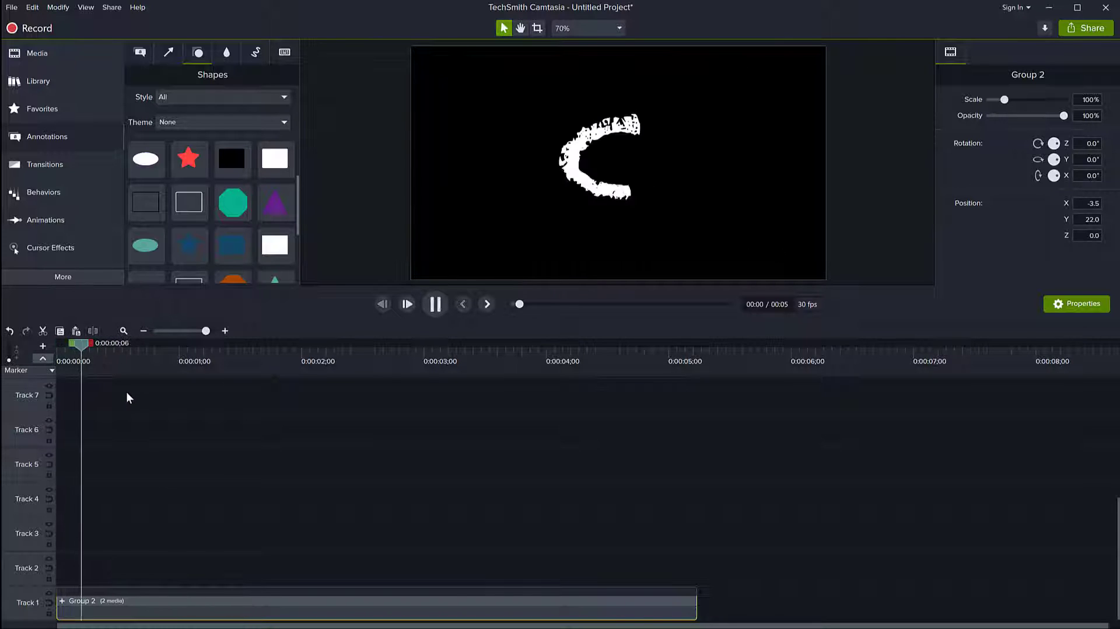
pyautogui.press('space')
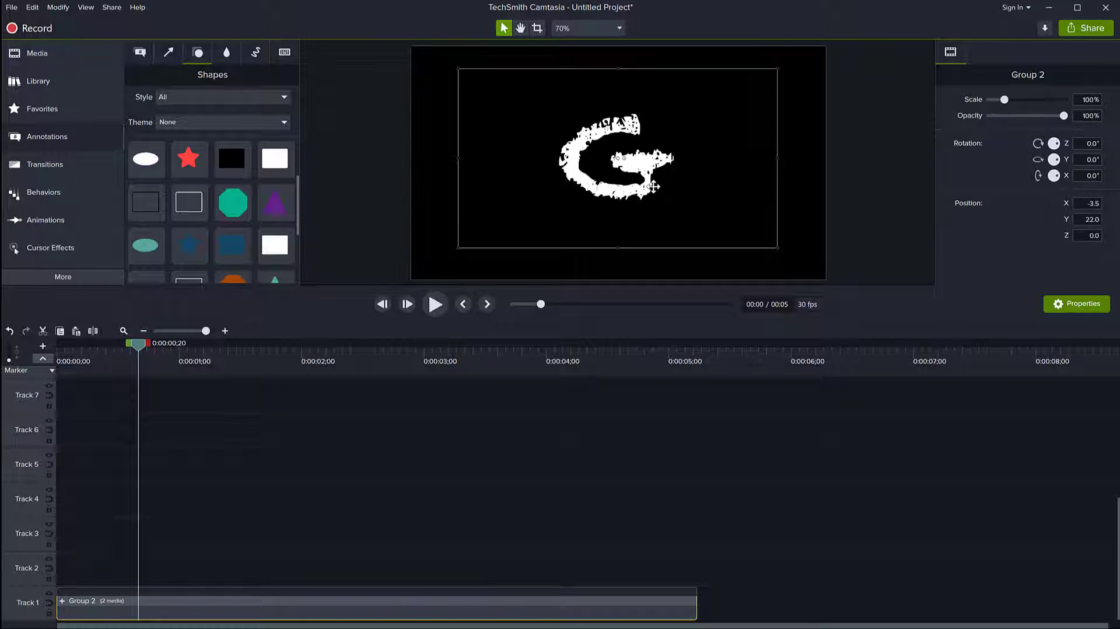
# Rename the combined group on Track 1 as G
pyautogui.click(82, 601)
pyautogui.write('G')
pyautogui.press('Return')
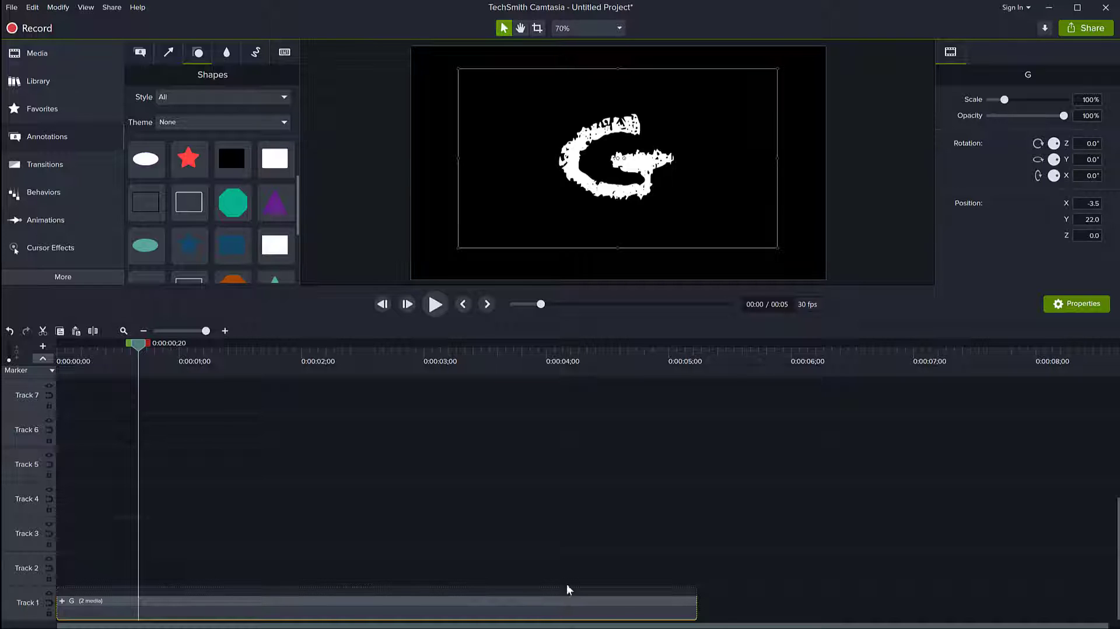
# Create a new blank user library named Chalky alphabet
pyautogui.click(53, 85)
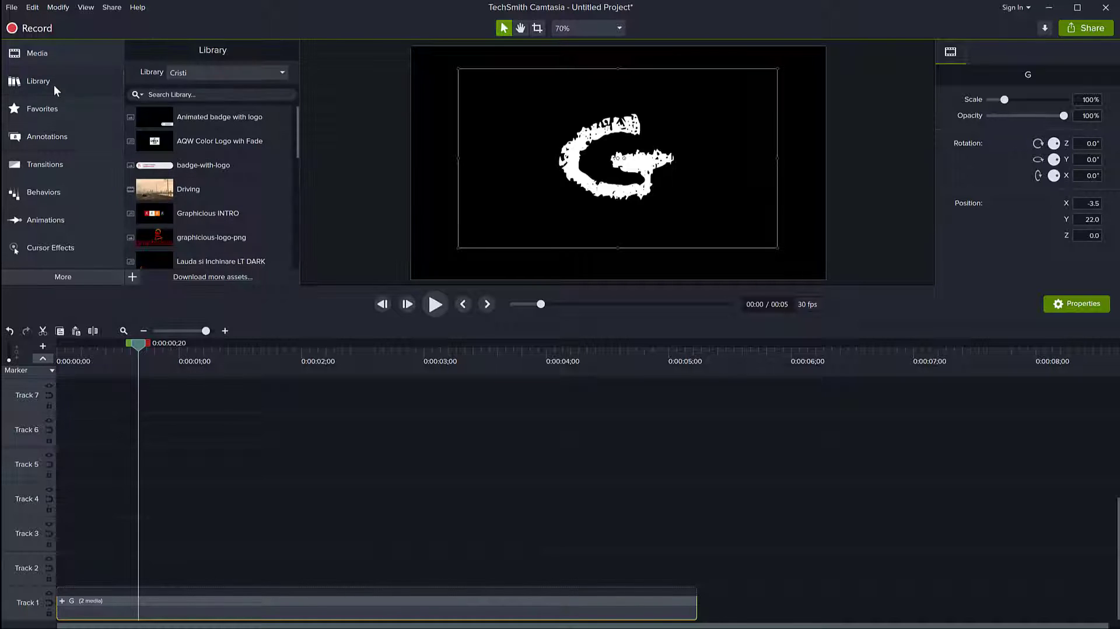
pyautogui.click(209, 70)
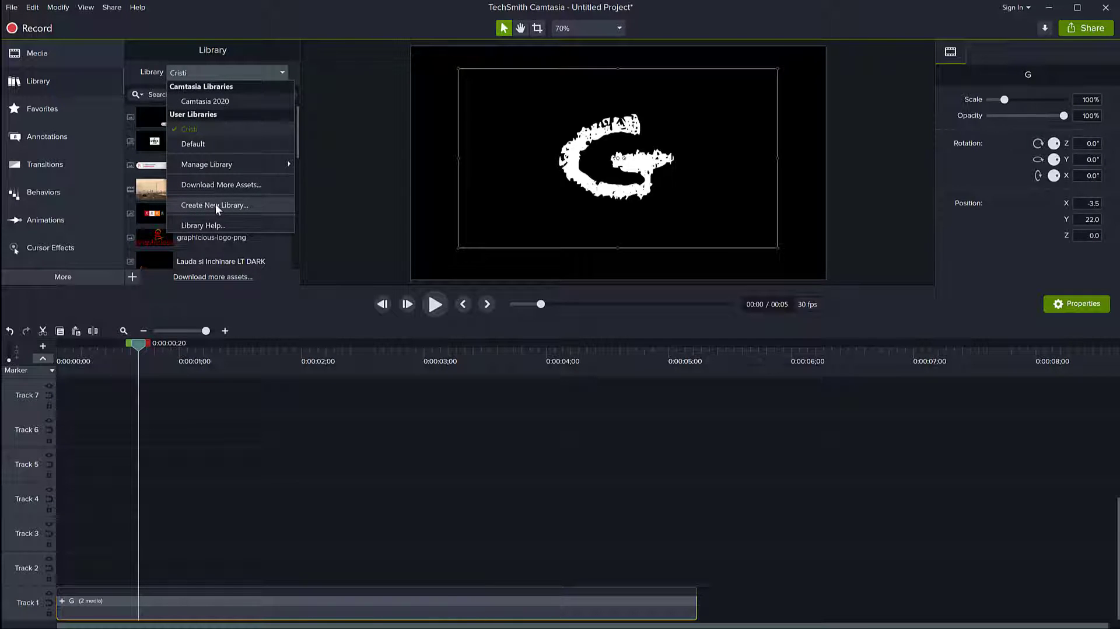
pyautogui.click(207, 70)
pyautogui.click(208, 70)
pyautogui.click(204, 205)
pyautogui.write('A')
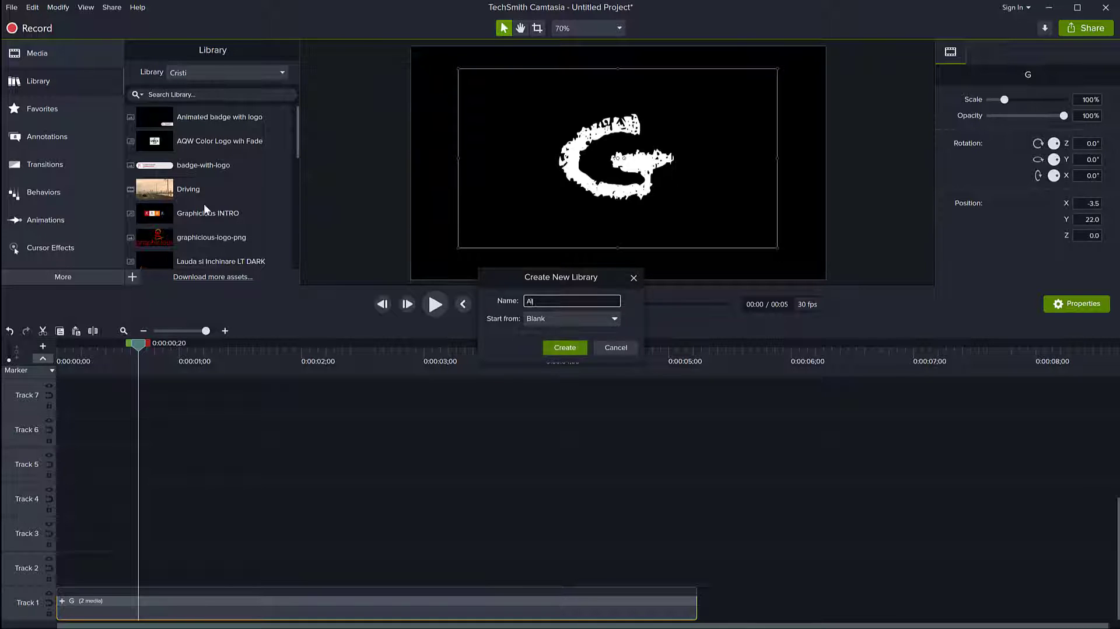
pyautogui.write('Chalky alphabet')
pyautogui.click(579, 347)
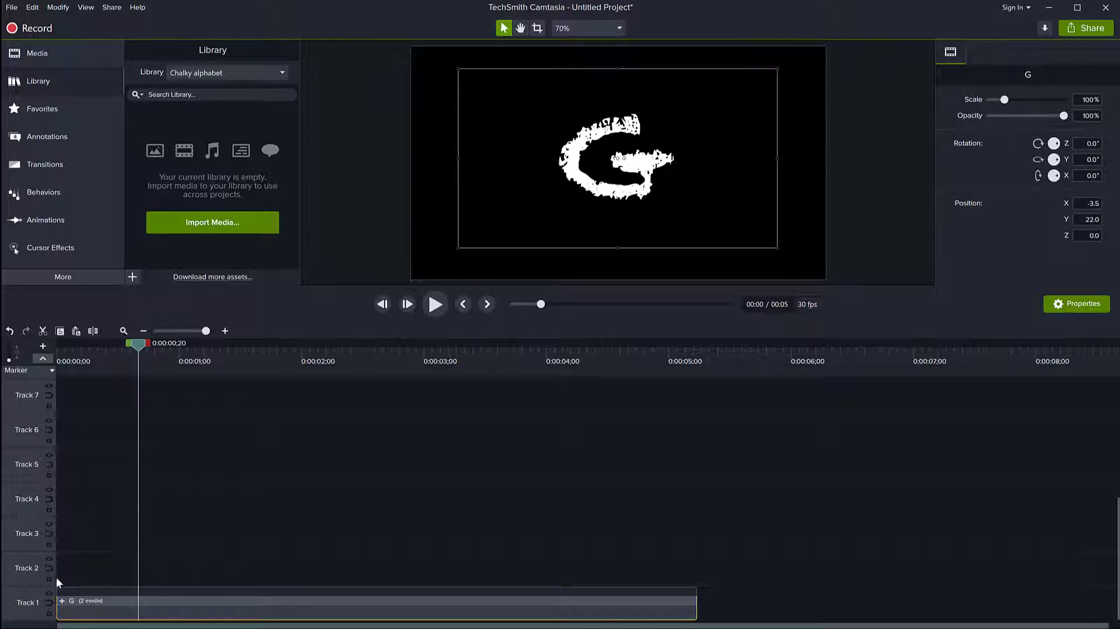
pyautogui.rightClick(96, 604)
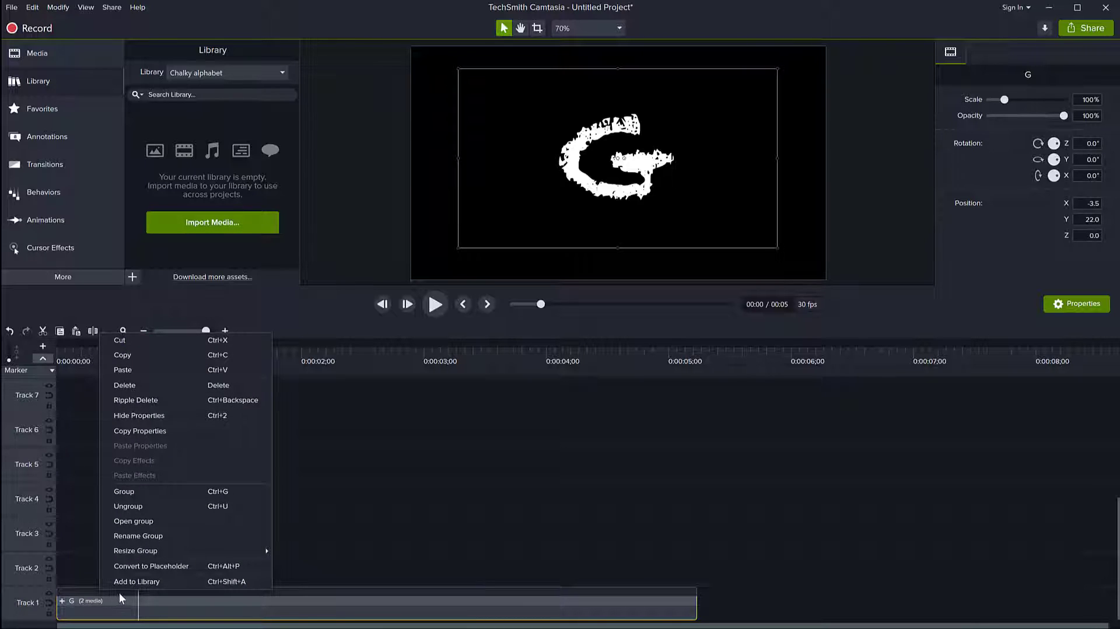
pyautogui.click(140, 582)
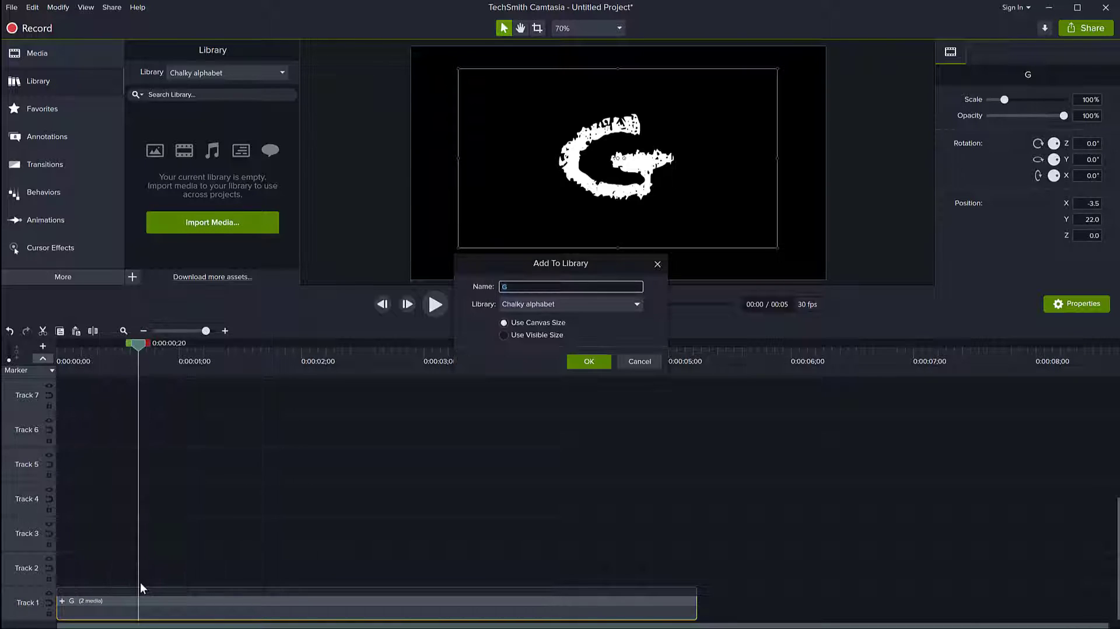
pyautogui.click(524, 303)
pyautogui.click(531, 305)
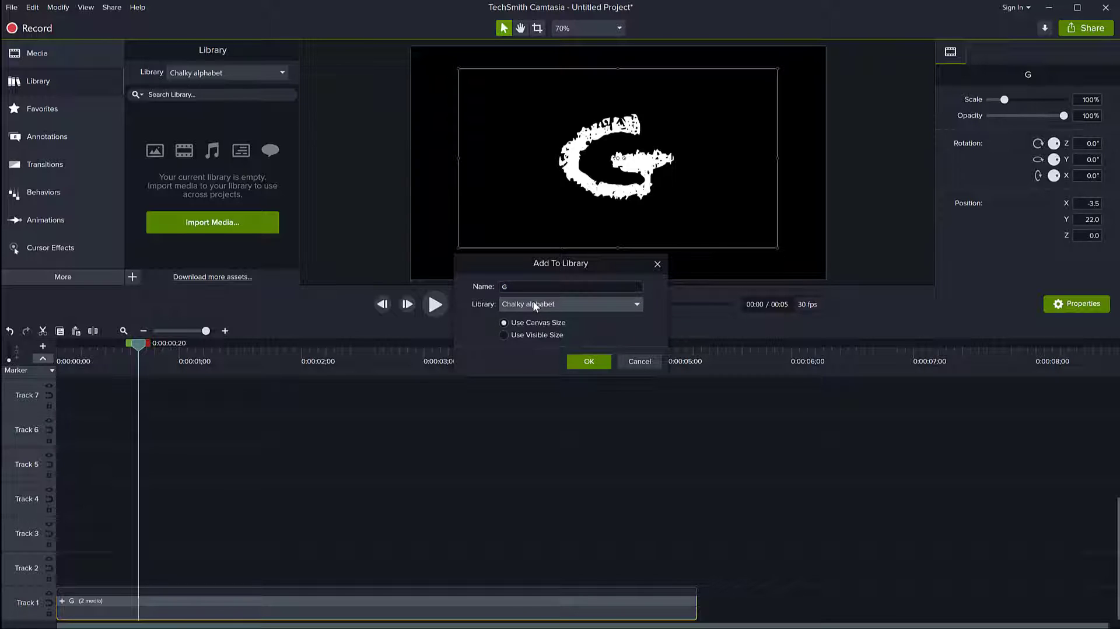
pyautogui.click(634, 362)
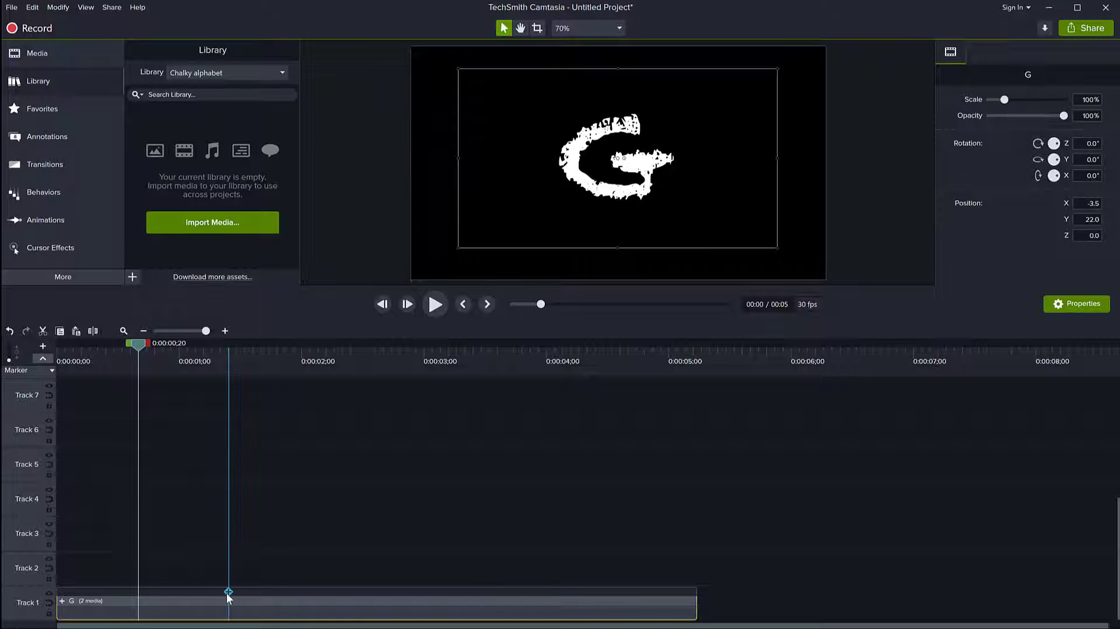
# Scale the G group down to about 39% and place it at about X -530, Y -198 on the canvas
pyautogui.moveTo(647, 154)
pyautogui.mouseDown()
pyautogui.moveTo(639, 170)
pyautogui.moveTo(640, 156)
pyautogui.mouseUp()
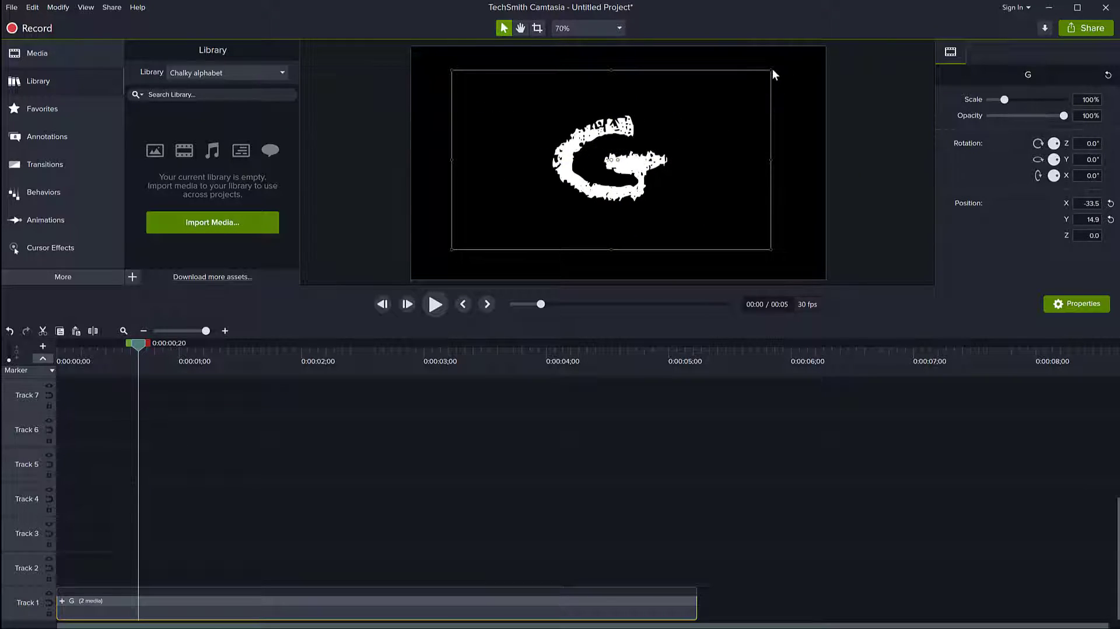
pyautogui.moveTo(770, 70); pyautogui.dragTo(577, 179)
pyautogui.moveTo(520, 208)
pyautogui.mouseDown()
pyautogui.moveTo(482, 215)
pyautogui.moveTo(509, 199)
pyautogui.mouseUp()
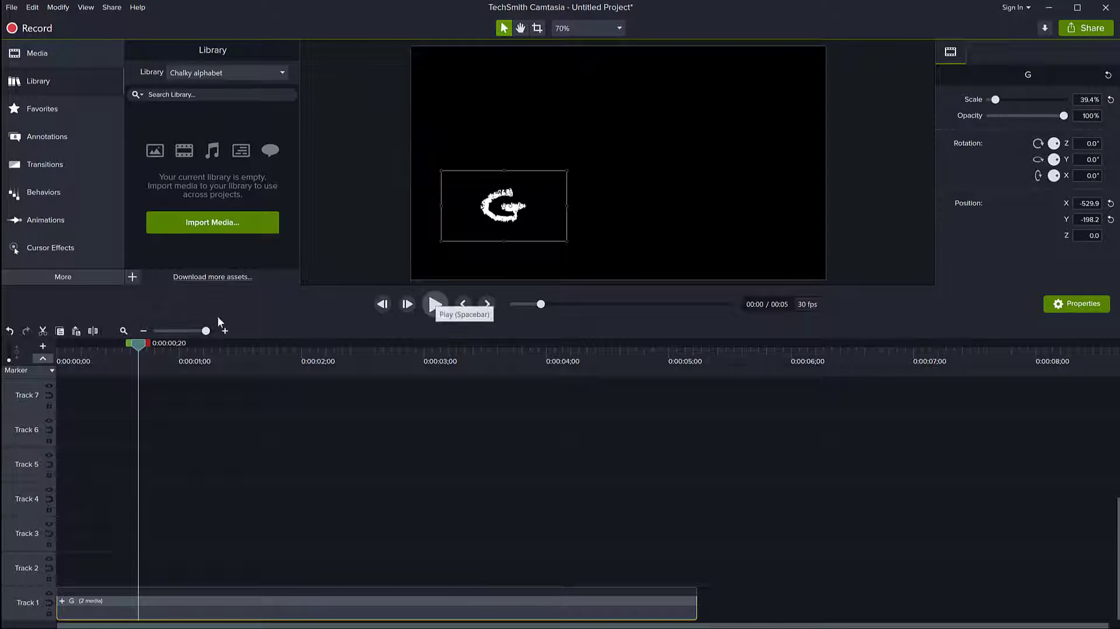
# Play the reduced G group from the start and enlarge it to a scale of about 76%
pyautogui.moveTo(138, 344); pyautogui.dragTo(7, 357)
pyautogui.click(436, 304)
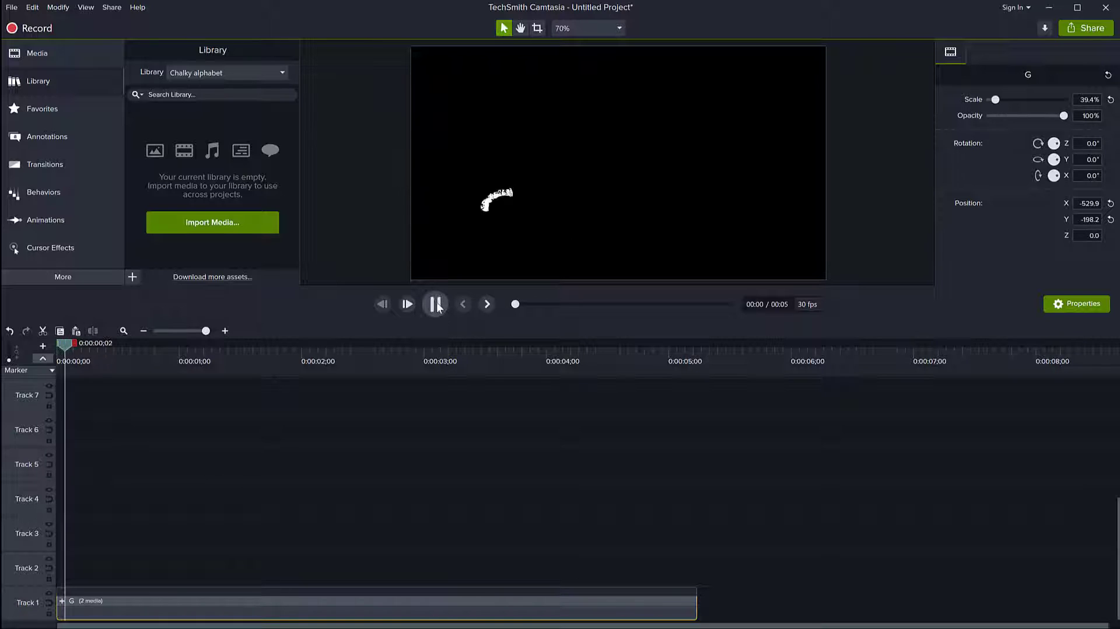
pyautogui.press('space')
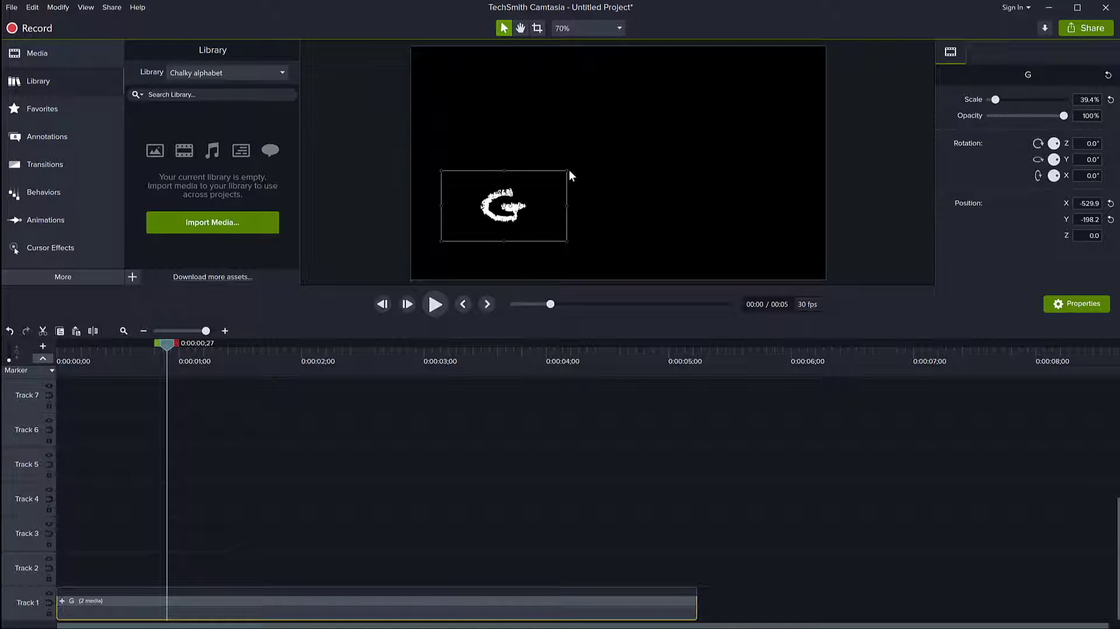
pyautogui.moveTo(568, 170); pyautogui.dragTo(685, 104)
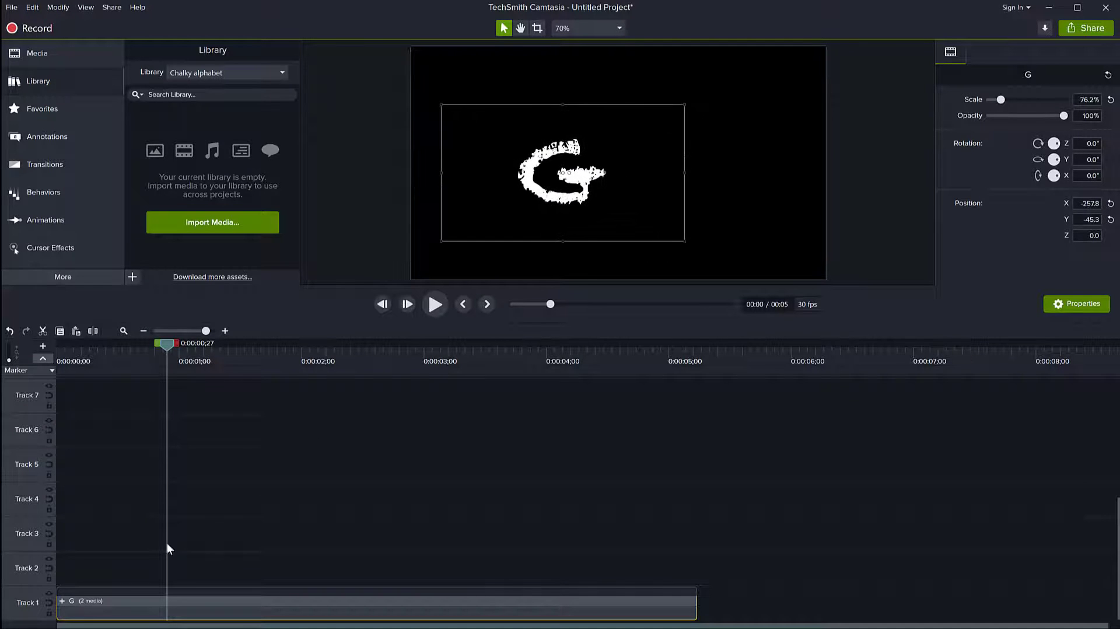
# Expand the G group and try resizing its text alone and together with the G CIRCLES group
pyautogui.click(62, 600)
pyautogui.click(107, 612)
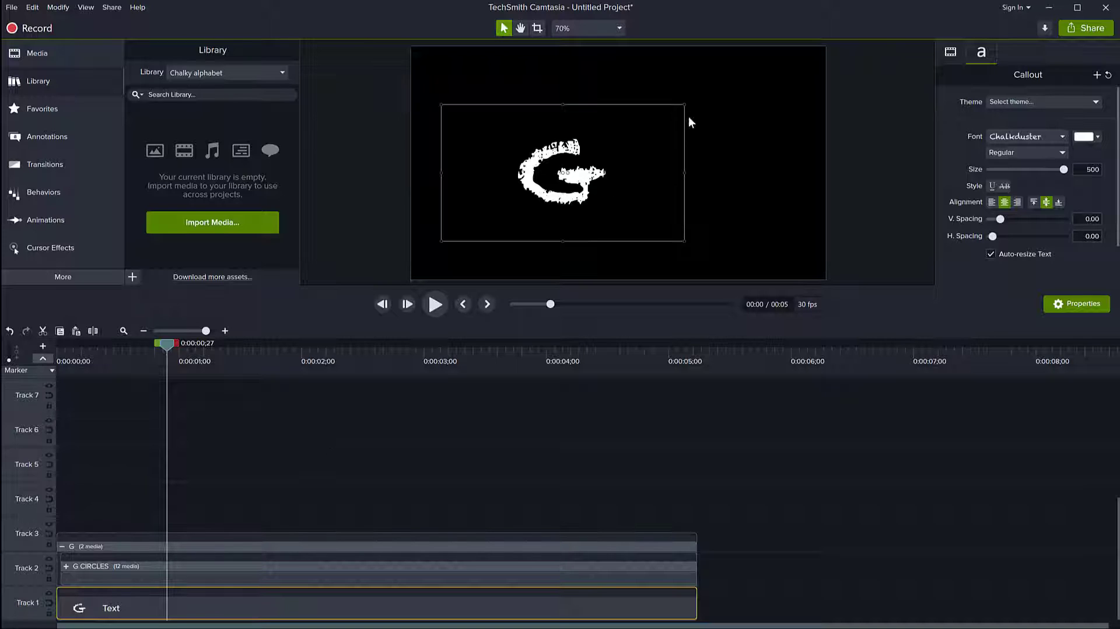
pyautogui.moveTo(685, 105); pyautogui.dragTo(642, 100)
pyautogui.keyDown('ctrl'); pyautogui.click(387, 579); pyautogui.keyUp('ctrl')
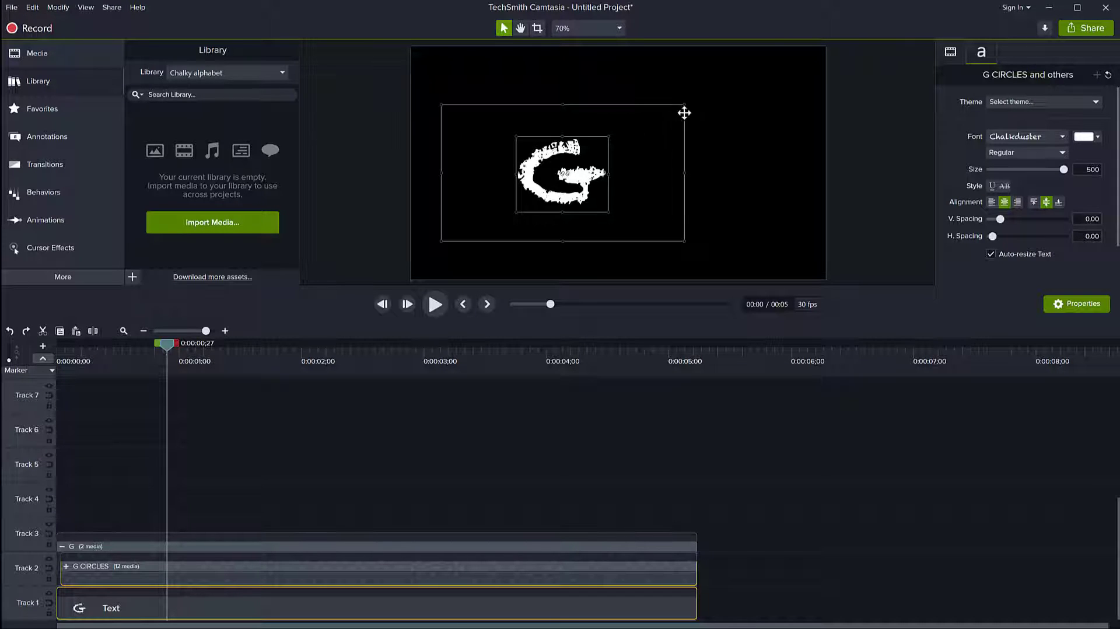
pyautogui.moveTo(683, 105)
pyautogui.mouseDown()
pyautogui.moveTo(655, 113)
pyautogui.moveTo(723, 100)
pyautogui.moveTo(698, 109)
pyautogui.moveTo(677, 99)
pyautogui.moveTo(713, 93)
pyautogui.moveTo(709, 123)
pyautogui.moveTo(695, 103)
pyautogui.mouseUp()
pyautogui.click(755, 121)
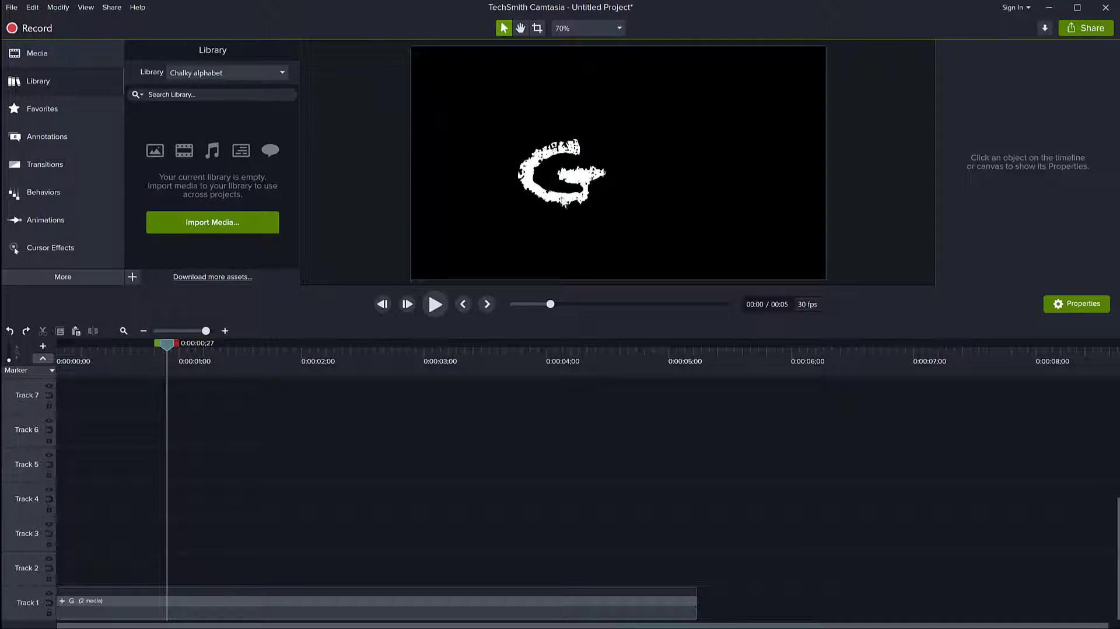
# Move the whole G group on the canvas to about X 156, Y -24
pyautogui.click(557, 203)
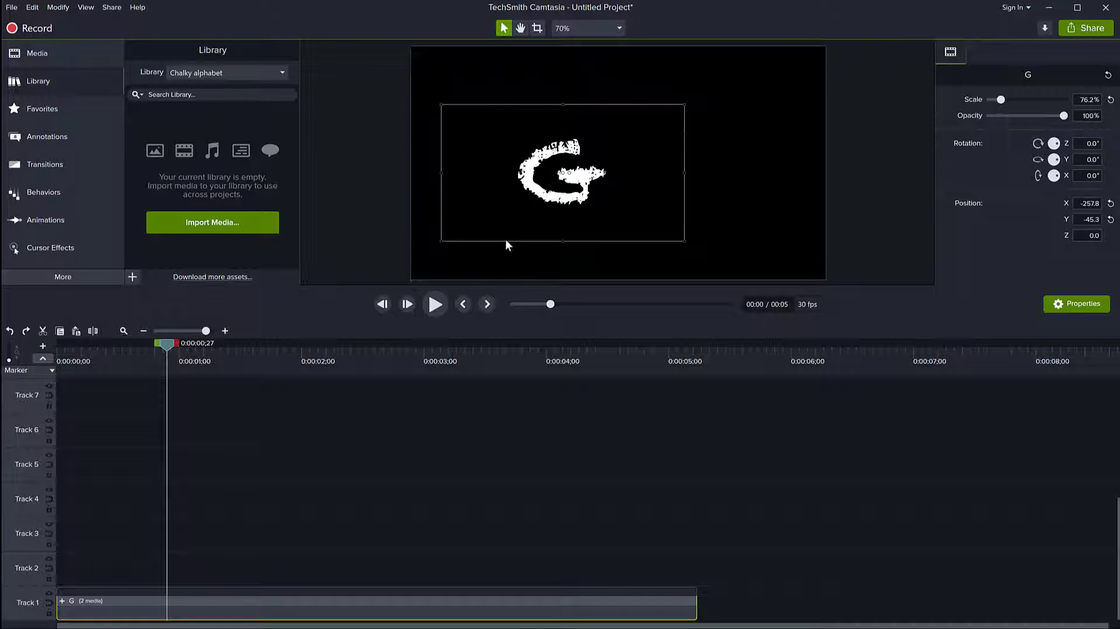
pyautogui.moveTo(585, 191); pyautogui.dragTo(641, 177)
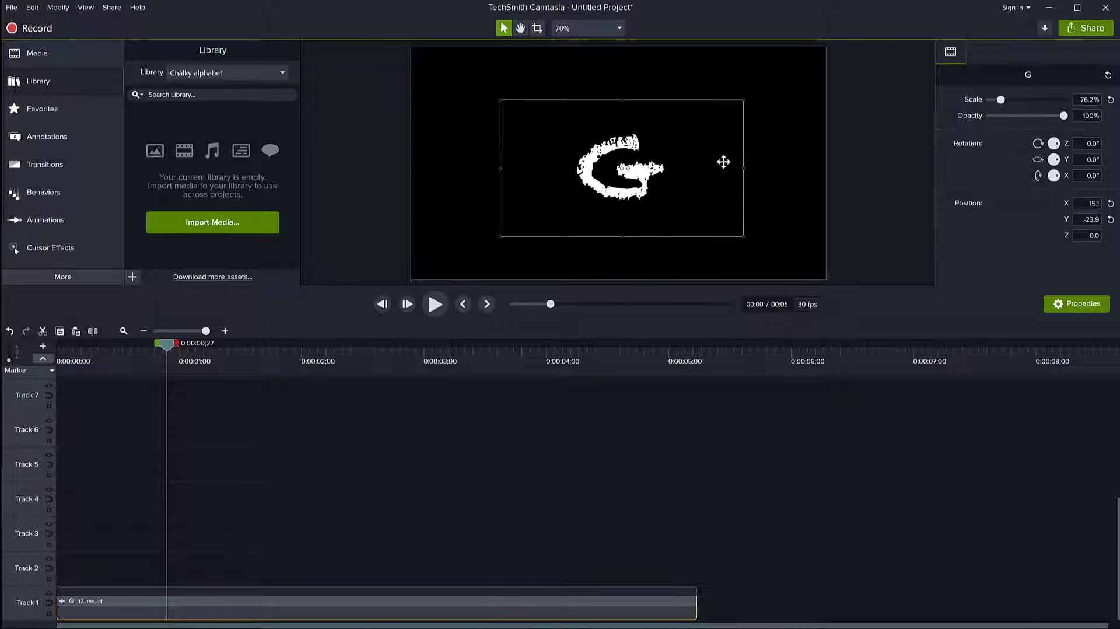
pyautogui.moveTo(653, 169); pyautogui.dragTo(683, 169)
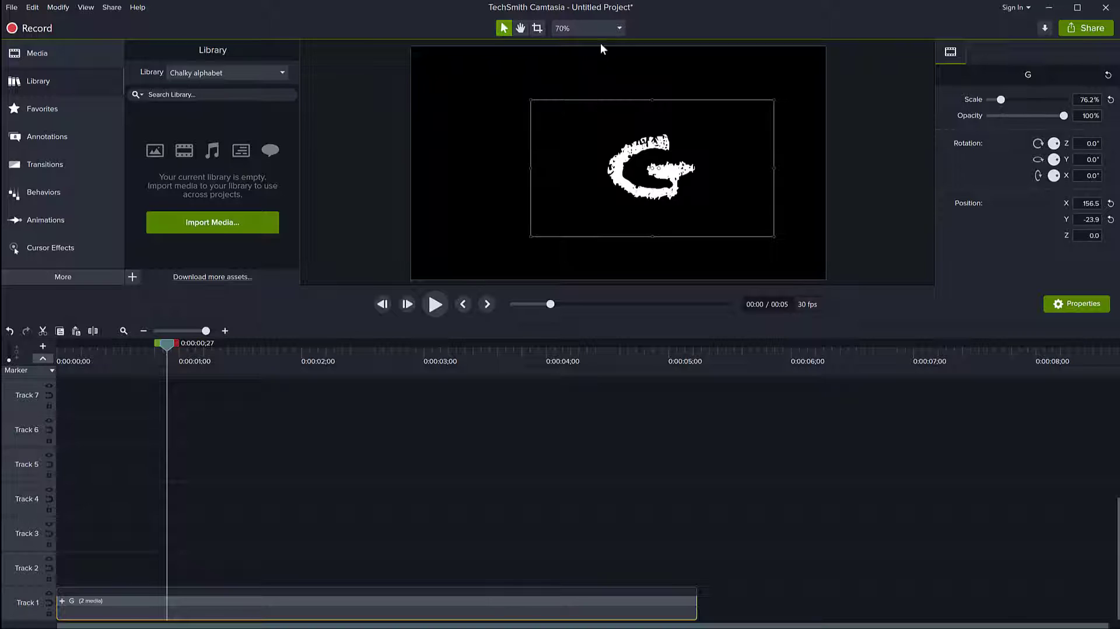
# Set the project's canvas color to a very dark red in the project settings
pyautogui.click(601, 28)
pyautogui.click(598, 176)
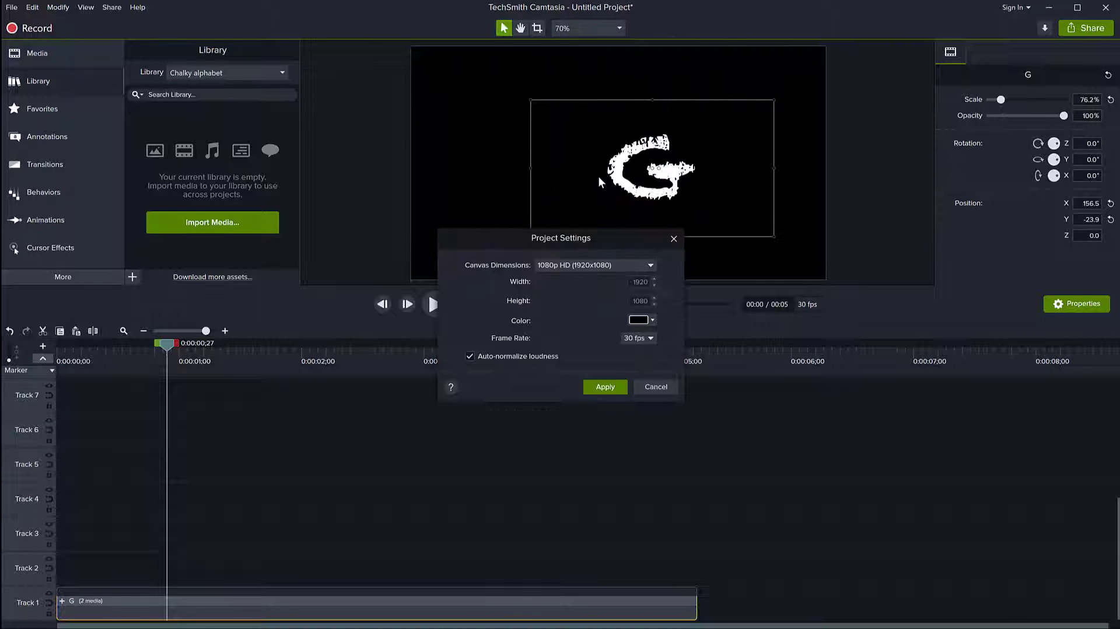
pyautogui.click(646, 320)
pyautogui.moveTo(645, 398); pyautogui.dragTo(669, 388)
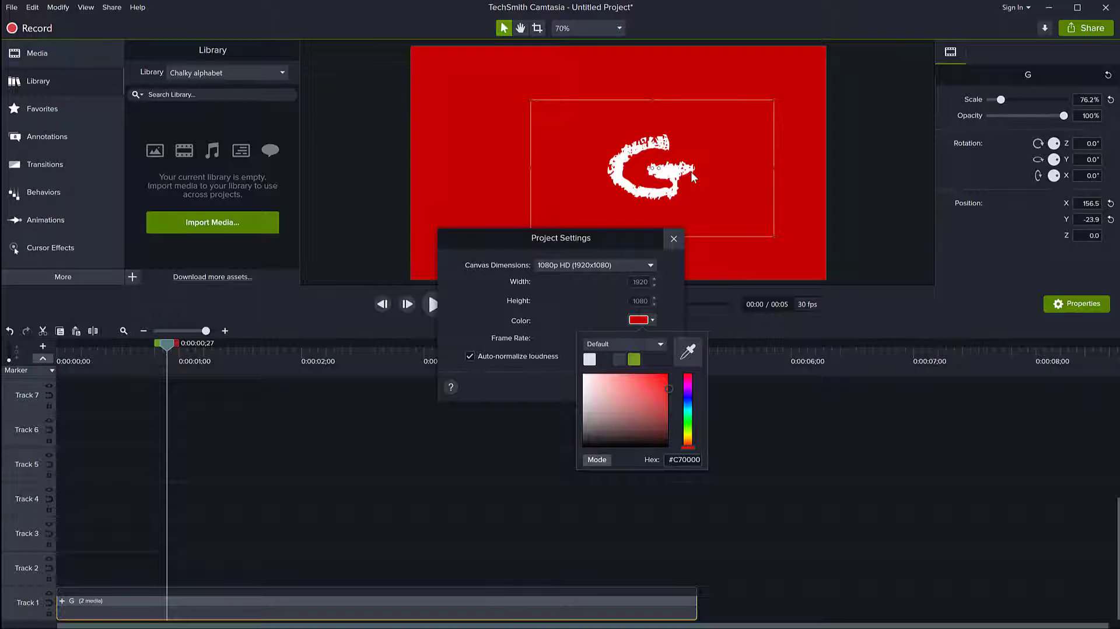
pyautogui.moveTo(655, 415); pyautogui.dragTo(672, 435)
pyautogui.click(668, 260)
pyautogui.click(604, 387)
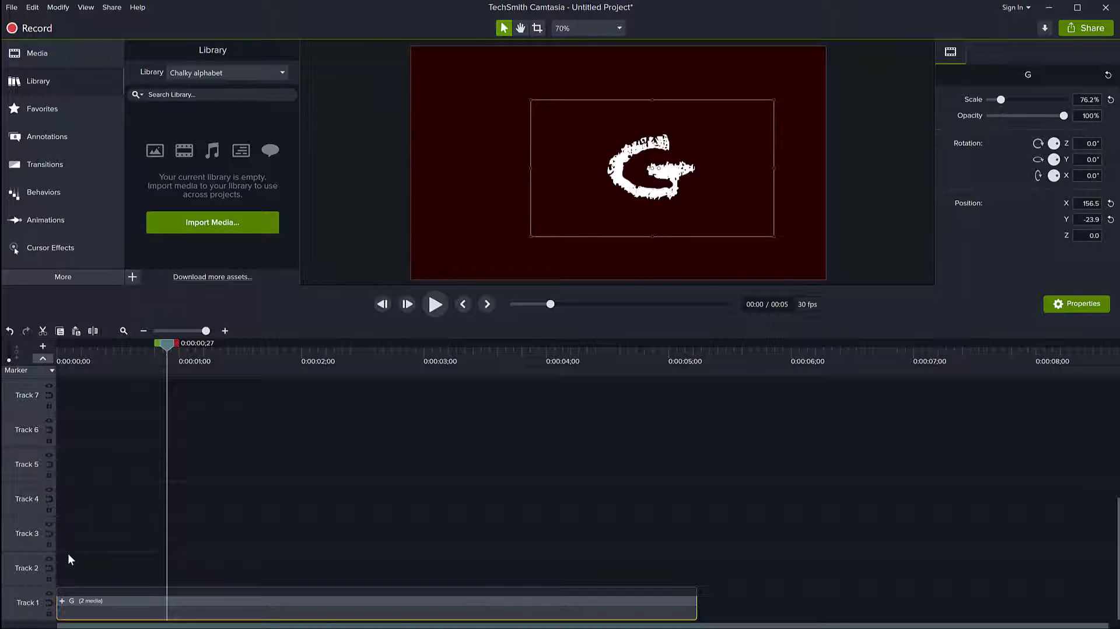
# Look inside the G group on Track 1, collapse it and center it on the canvas at X 0, Y 0
pyautogui.click(61, 601)
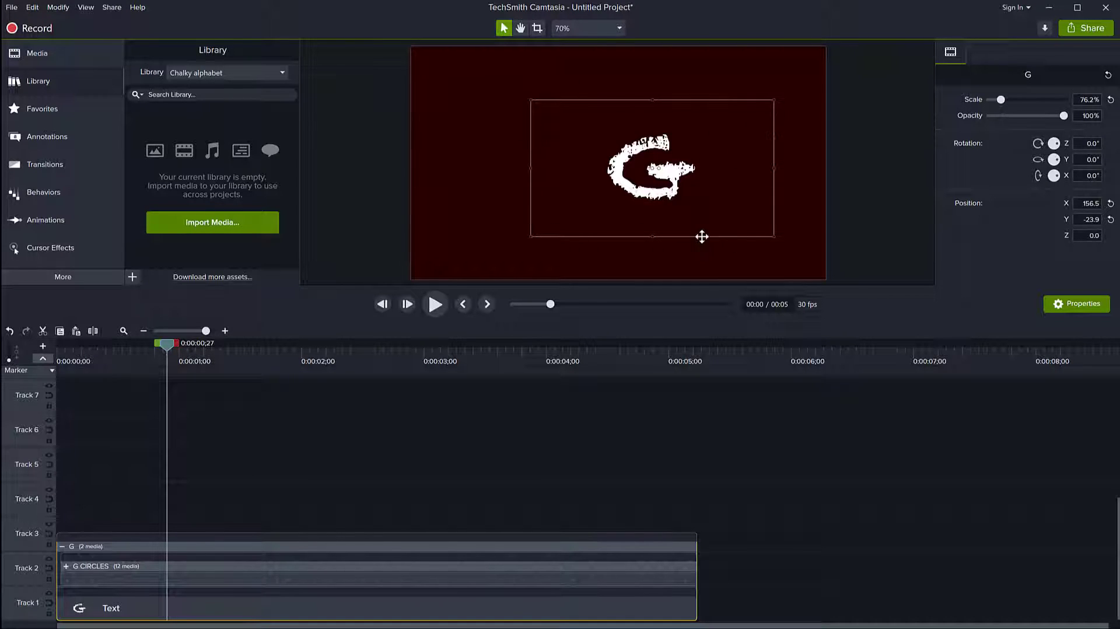
pyautogui.click(263, 486)
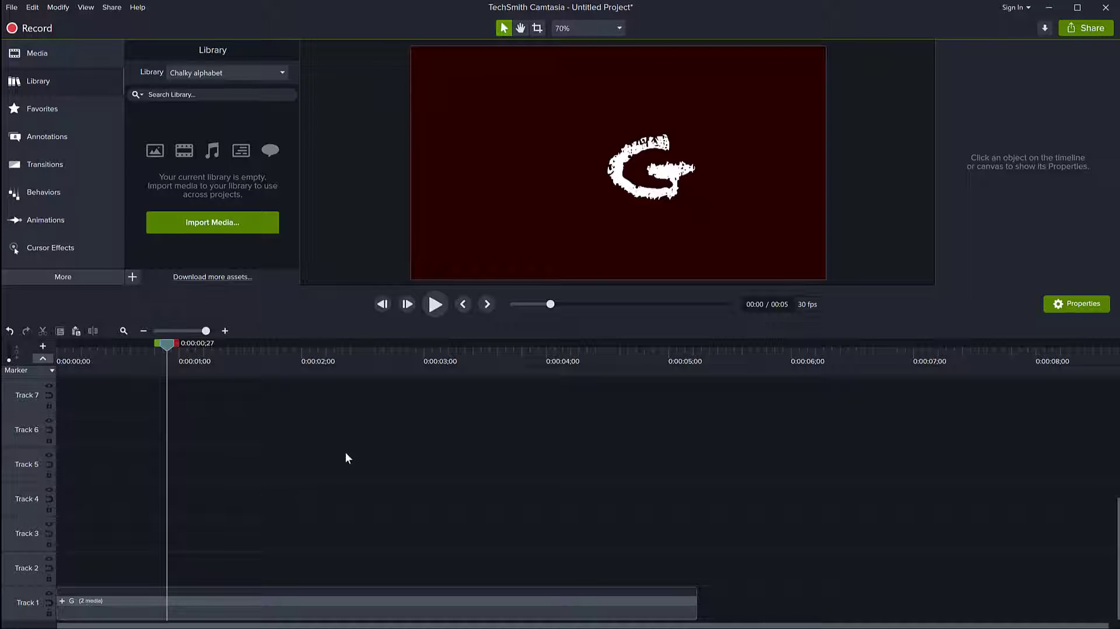
pyautogui.click(661, 203)
pyautogui.moveTo(660, 204); pyautogui.dragTo(626, 189)
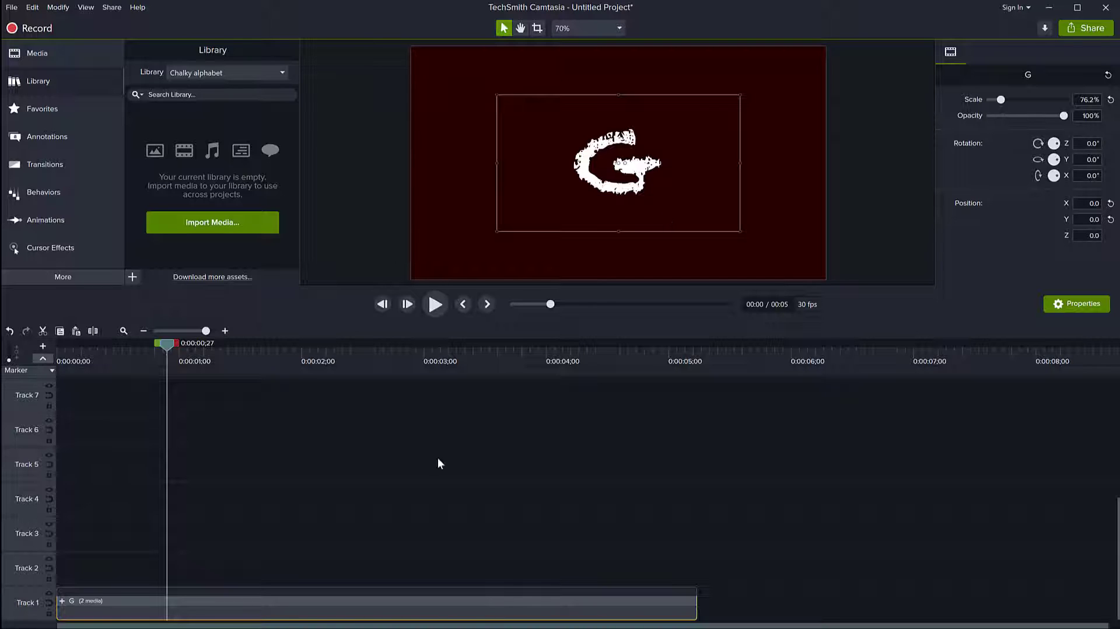
# Add the G group to the Chalky alphabet library as G, using the canvas size
pyautogui.rightClick(157, 612)
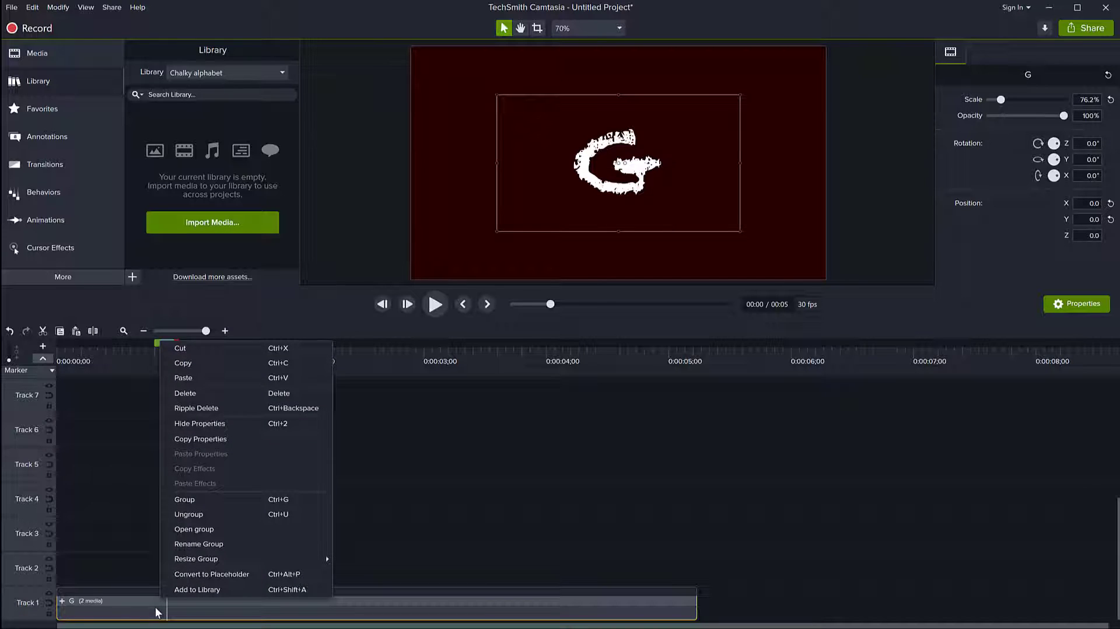
pyautogui.click(189, 589)
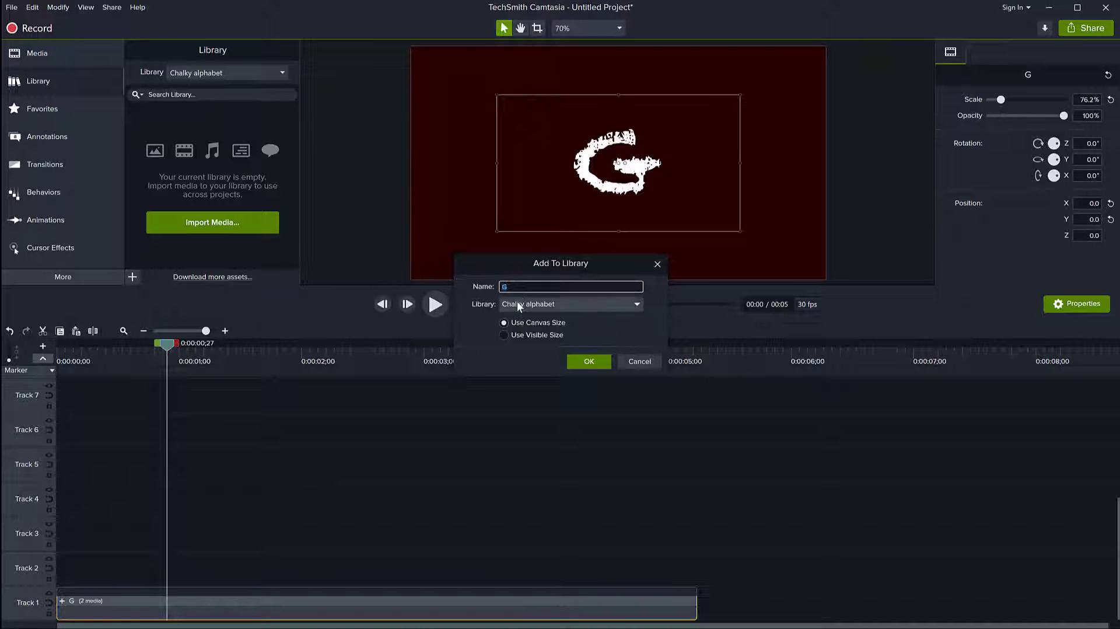
pyautogui.click(588, 361)
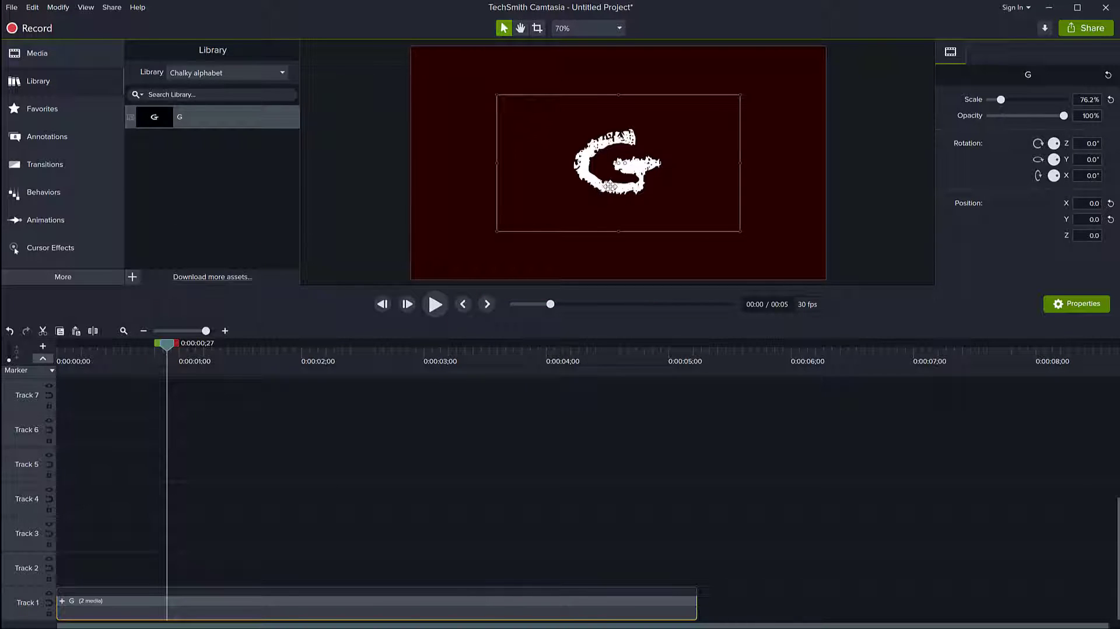
# Place the library's G on Track 2 shortly after the start, reduced in the canvas's upper-left corner
pyautogui.moveTo(618, 193); pyautogui.dragTo(546, 161)
pyautogui.moveTo(667, 198); pyautogui.dragTo(532, 127)
pyautogui.moveTo(159, 115); pyautogui.dragTo(124, 575)
# Add another library G to Track 3 starting at about half a second, scaled to about 36% at about X 563, Y -51
pyautogui.moveTo(163, 117); pyautogui.dragTo(185, 534)
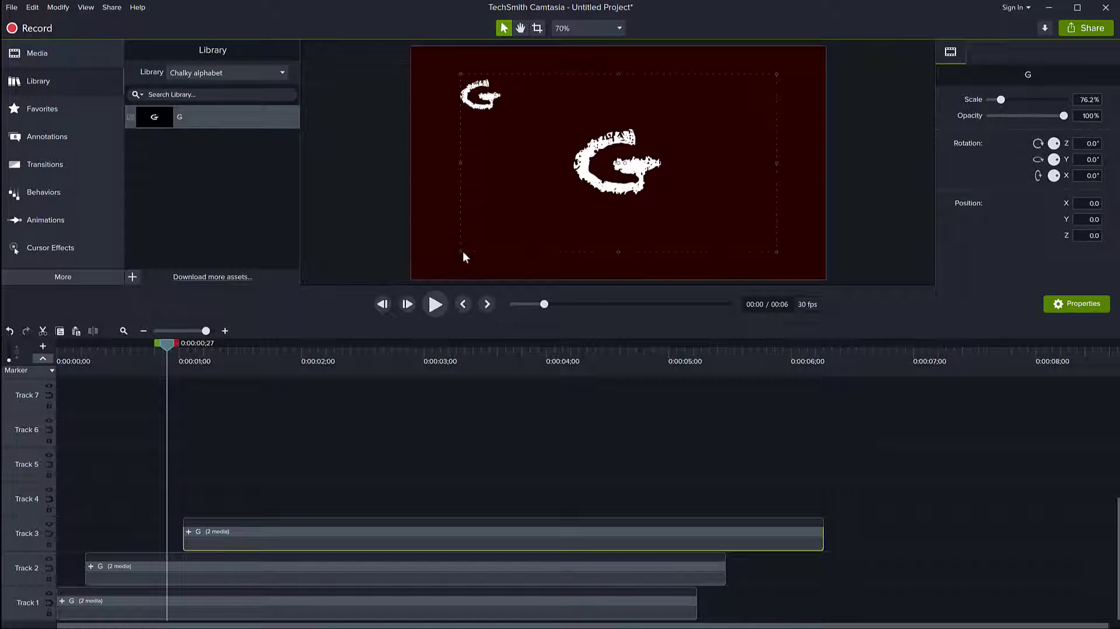
pyautogui.moveTo(254, 533); pyautogui.dragTo(194, 534)
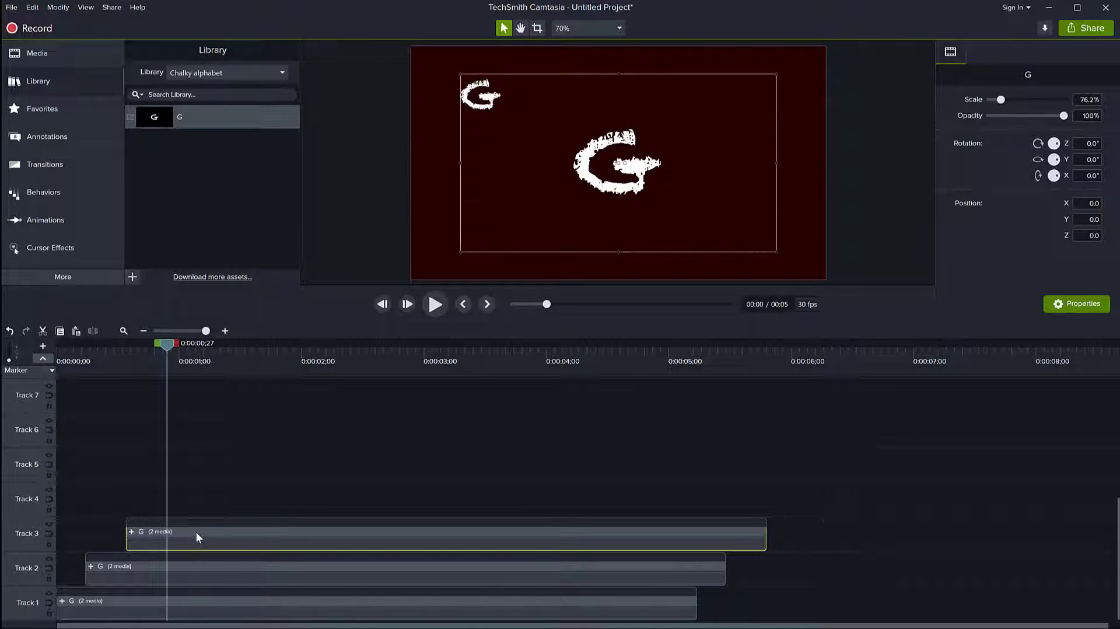
pyautogui.moveTo(460, 252); pyautogui.dragTo(544, 205)
pyautogui.moveTo(618, 163); pyautogui.dragTo(741, 163)
# Play the three staggered G clips from the start and delete the one on Track 3
pyautogui.moveTo(167, 346); pyautogui.dragTo(7, 369)
pyautogui.press('space')
pyautogui.press('space')
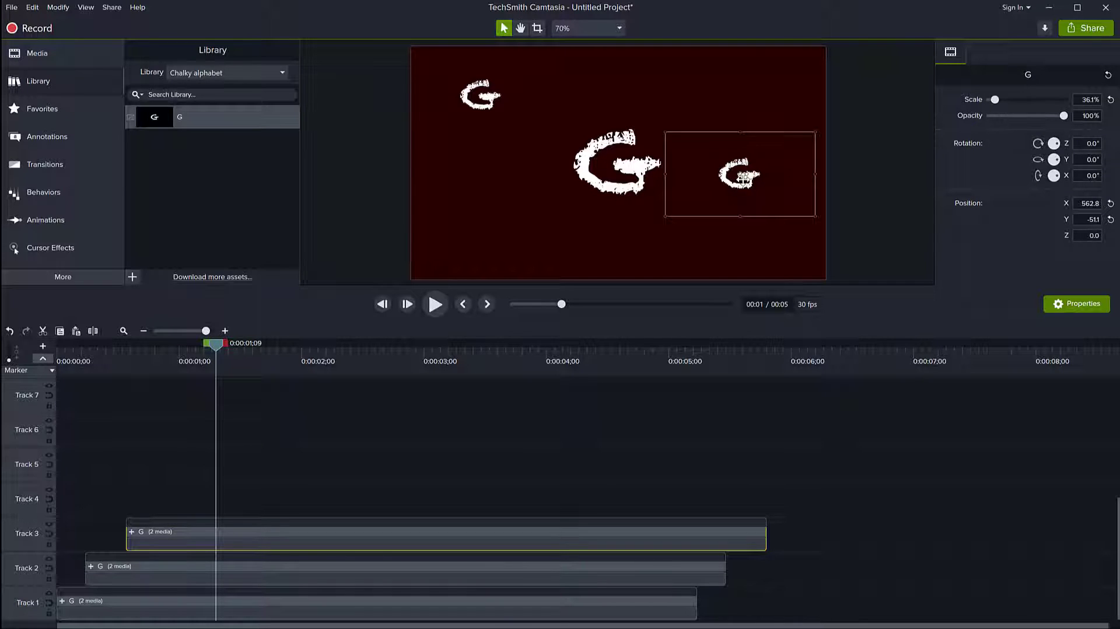
pyautogui.press('Delete')
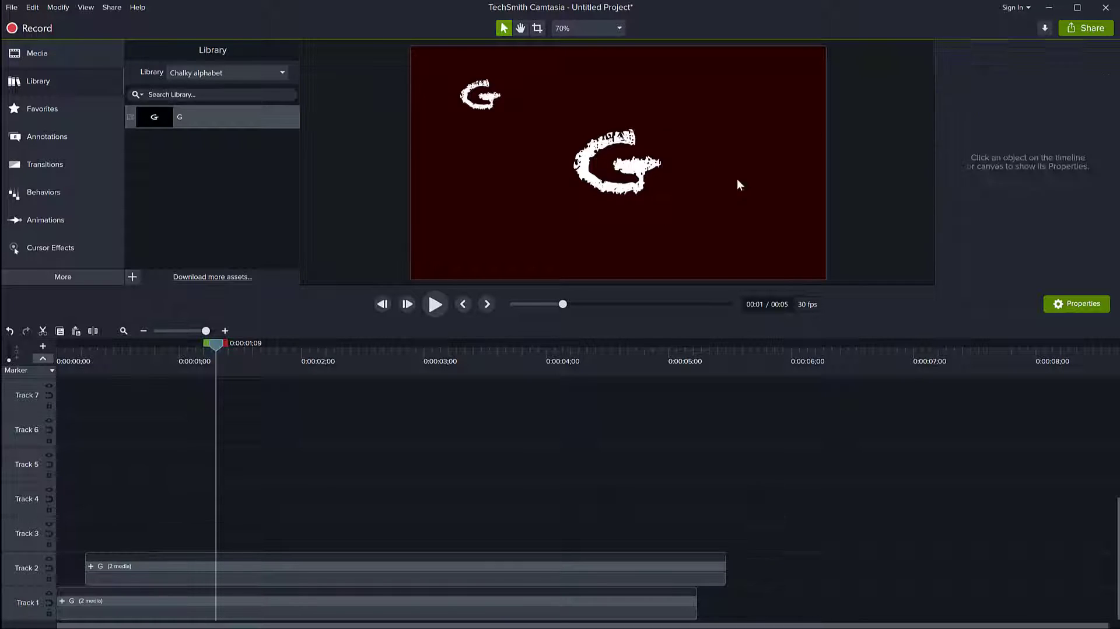
# Delete both remaining G clips, place a fresh library G at the start of Track 1, and play it
pyautogui.click(492, 116)
pyautogui.press('Delete')
pyautogui.click(612, 193)
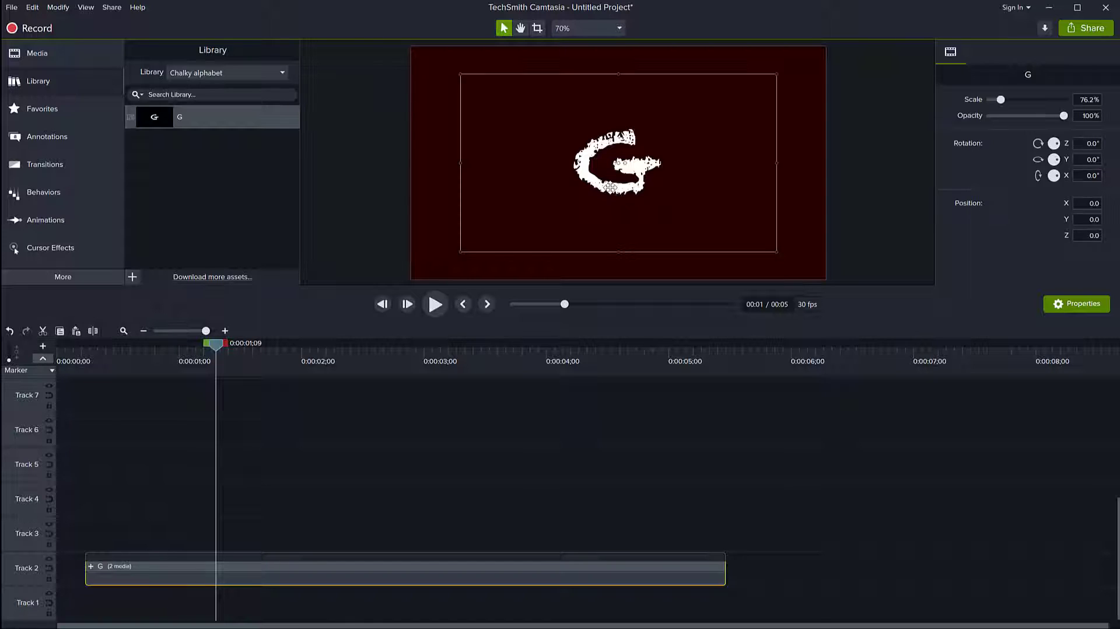
pyautogui.press('Delete')
pyautogui.moveTo(142, 125); pyautogui.dragTo(95, 613)
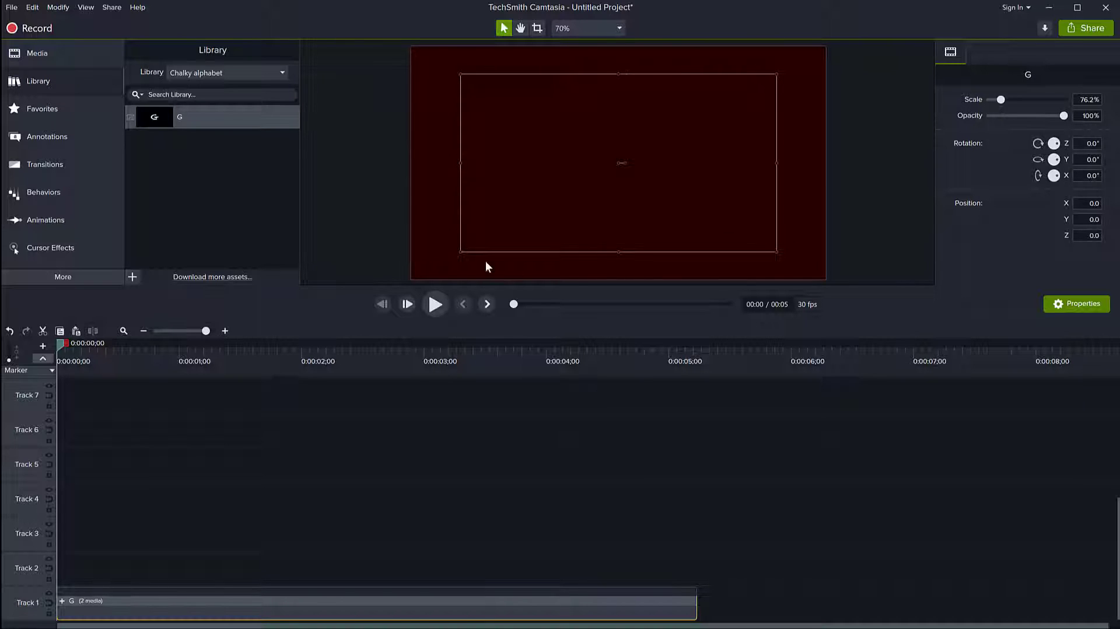
pyautogui.press('space')
pyautogui.press('space')
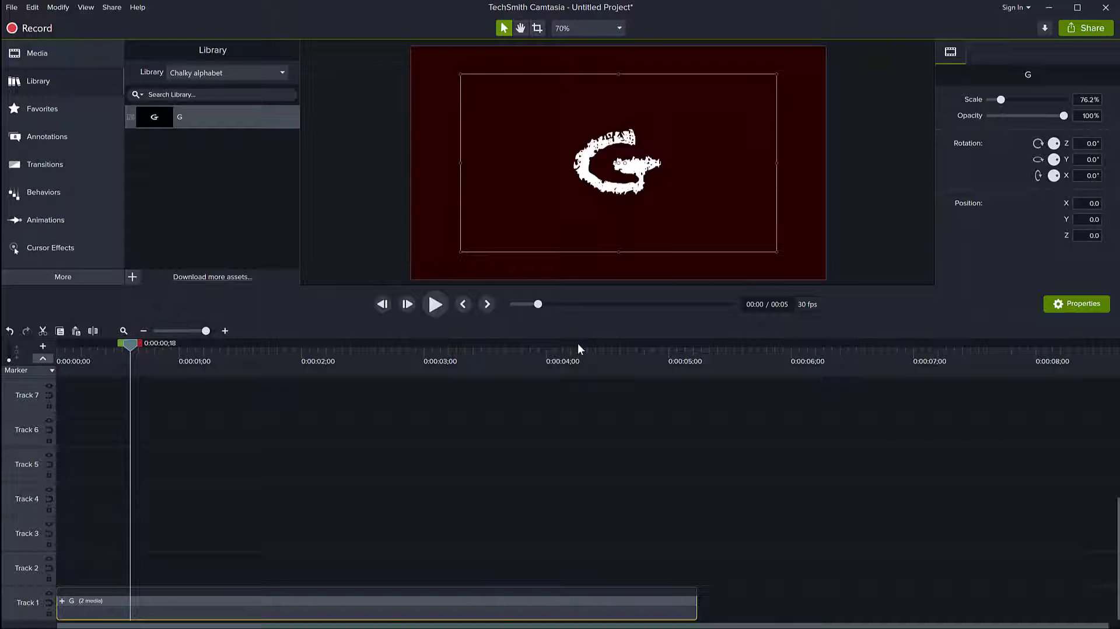
# Expand the G group on Track 1, change its text callout to C, and preview the reveal from the start
pyautogui.rightClick(173, 602)
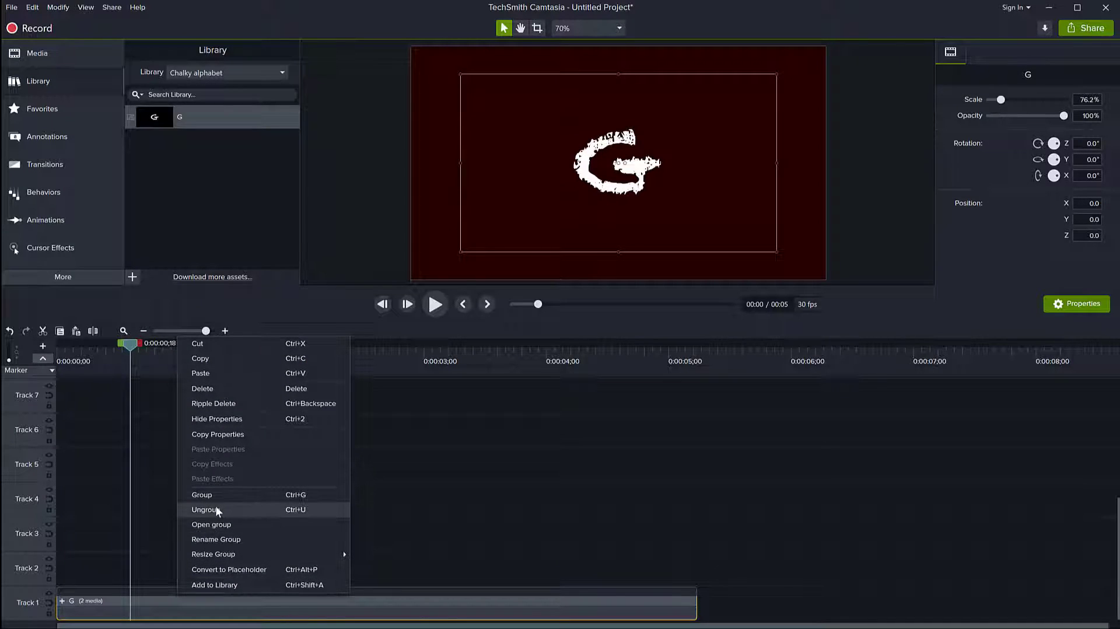
pyautogui.click(65, 603)
pyautogui.click(63, 601)
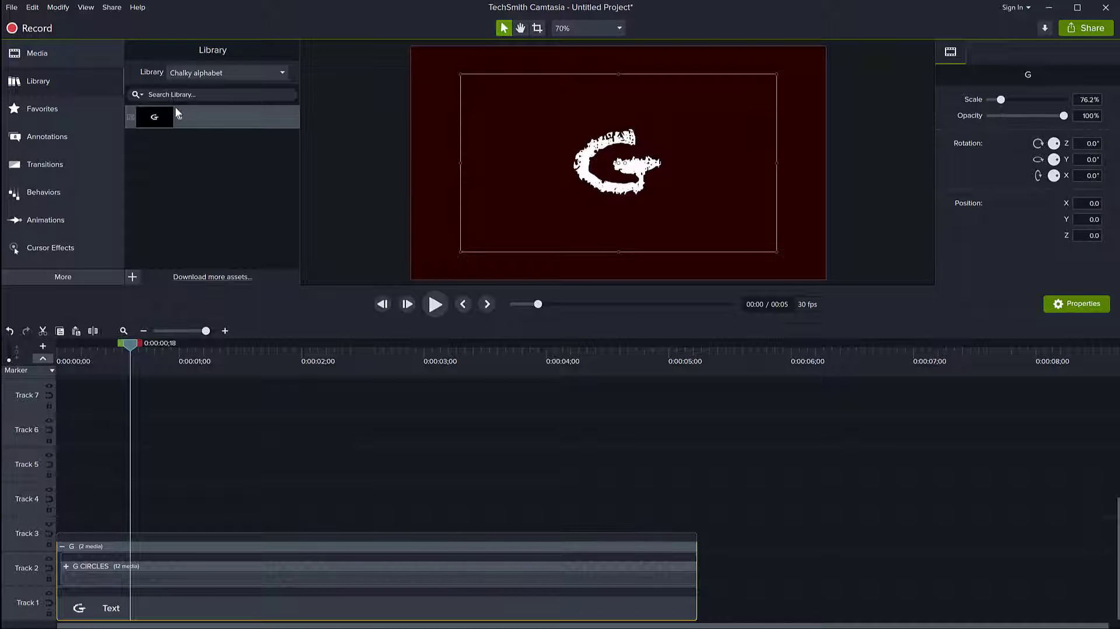
pyautogui.click(83, 609)
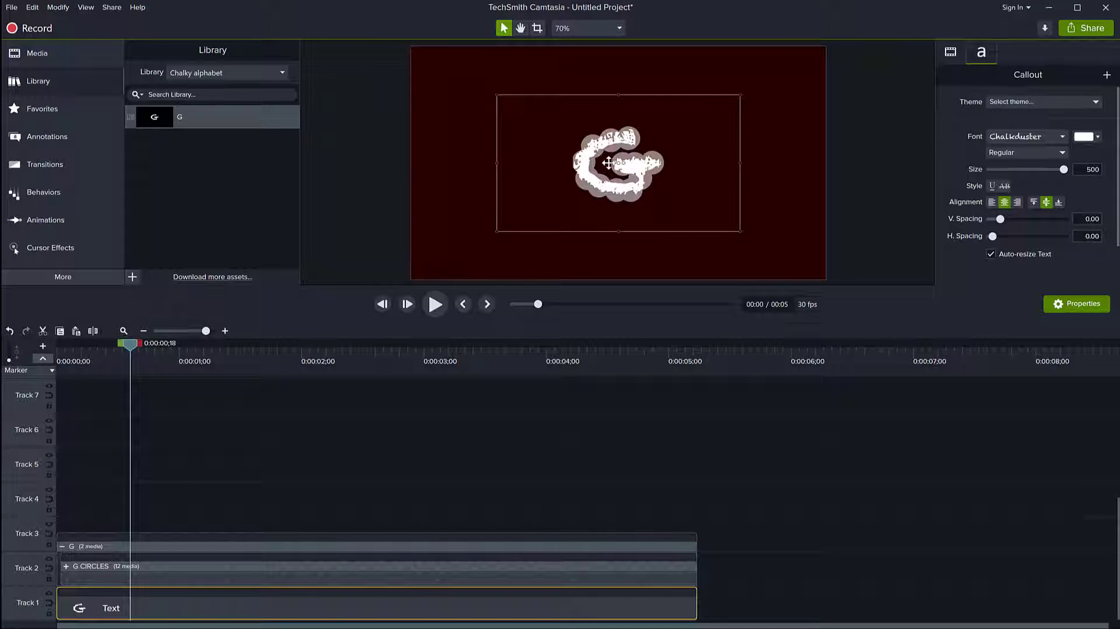
pyautogui.click(608, 162)
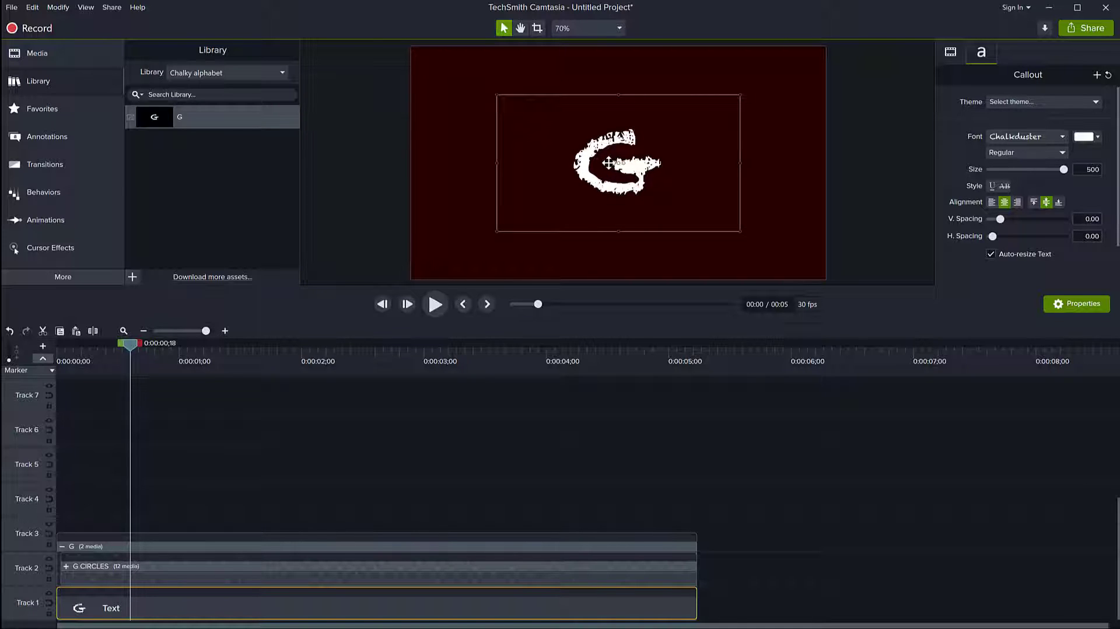
pyautogui.write('C')
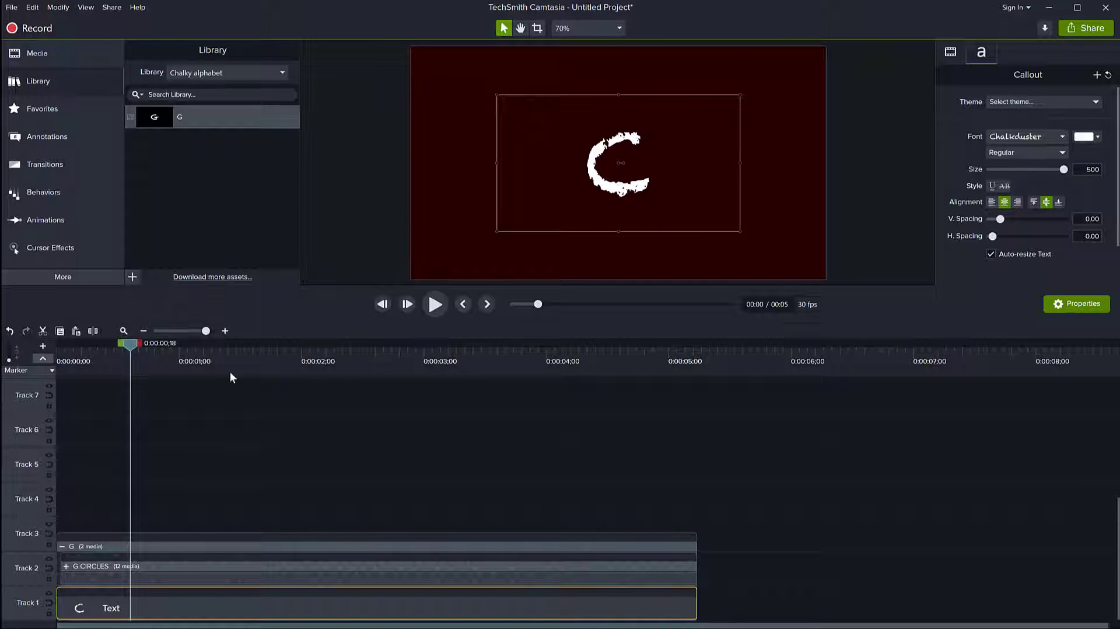
pyautogui.moveTo(129, 342); pyautogui.dragTo(33, 347)
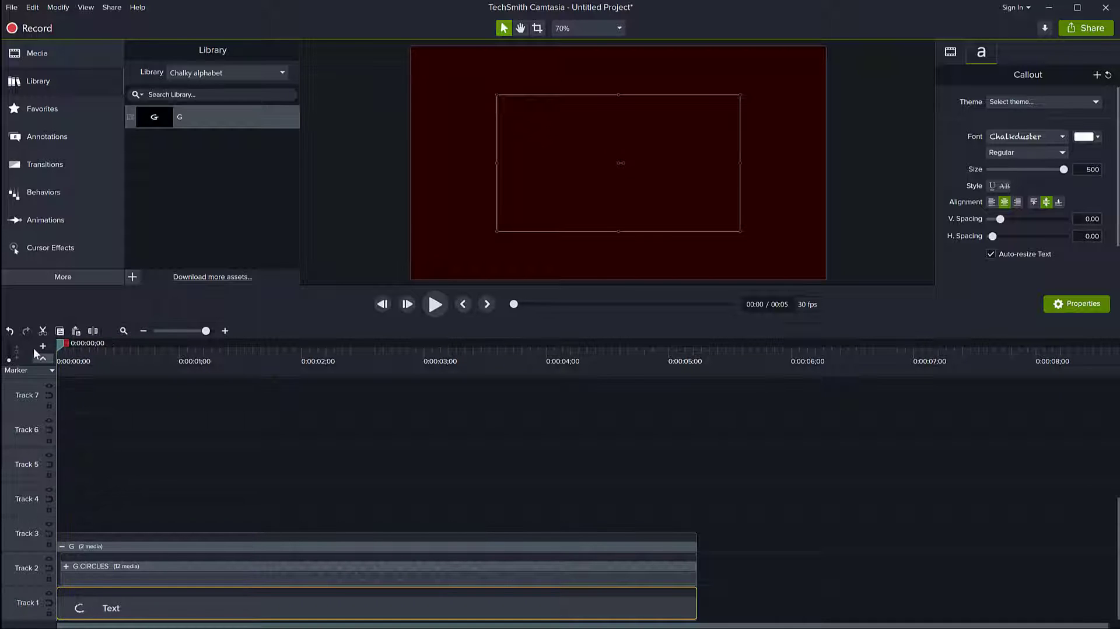
pyautogui.moveTo(107, 355)
pyautogui.mouseDown()
pyautogui.moveTo(150, 355)
pyautogui.moveTo(75, 358)
pyautogui.moveTo(130, 358)
pyautogui.mouseUp()
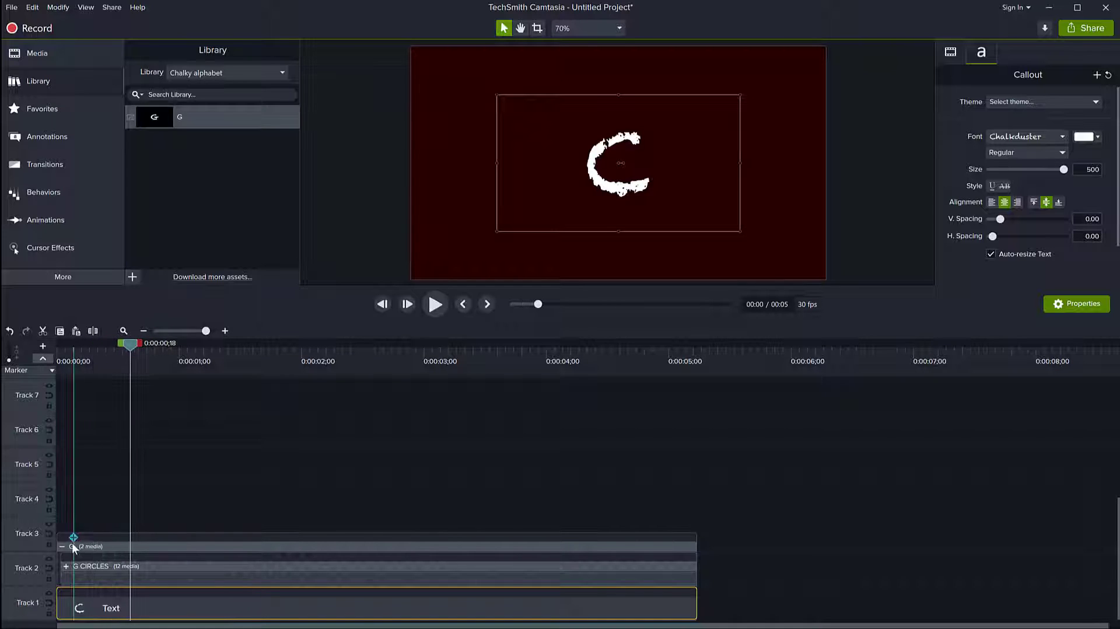
# Expand the G CIRCLES group and delete the circle shapes on Tracks 12 and 11 that cover the G's crossbar
pyautogui.click(66, 565)
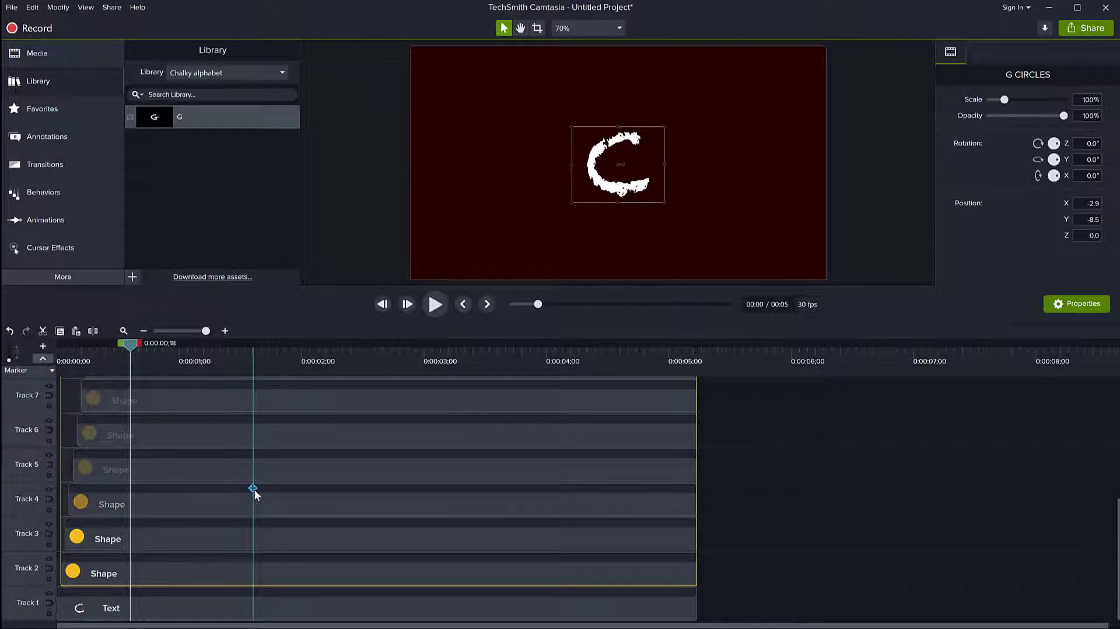
pyautogui.scroll(6, 254, 488)
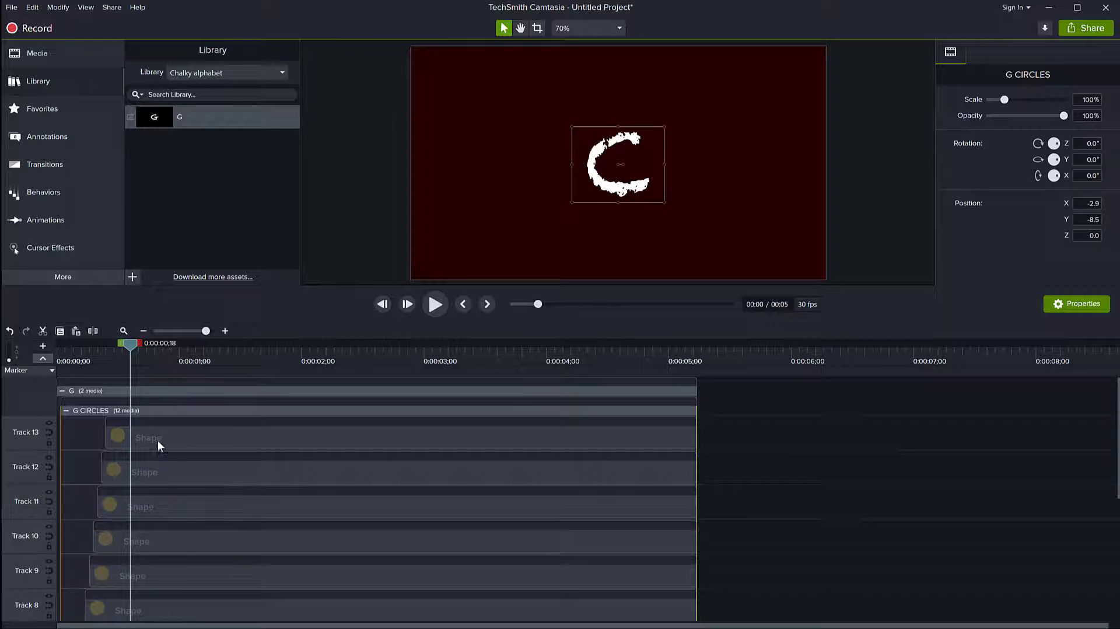
pyautogui.moveTo(132, 354); pyautogui.dragTo(87, 376)
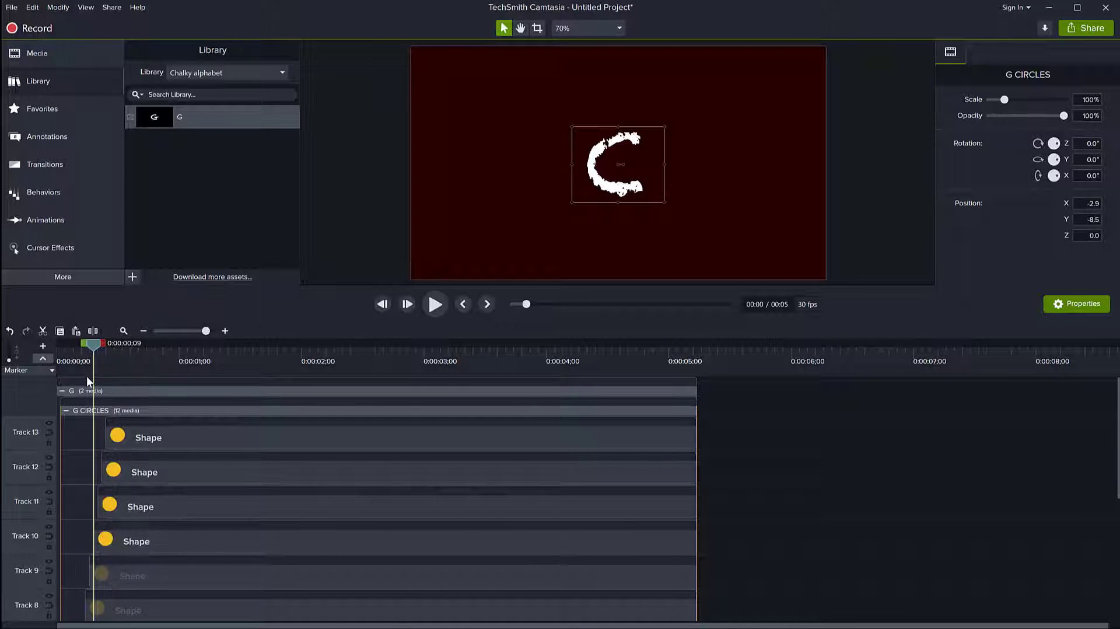
pyautogui.click(161, 438)
pyautogui.click(167, 466)
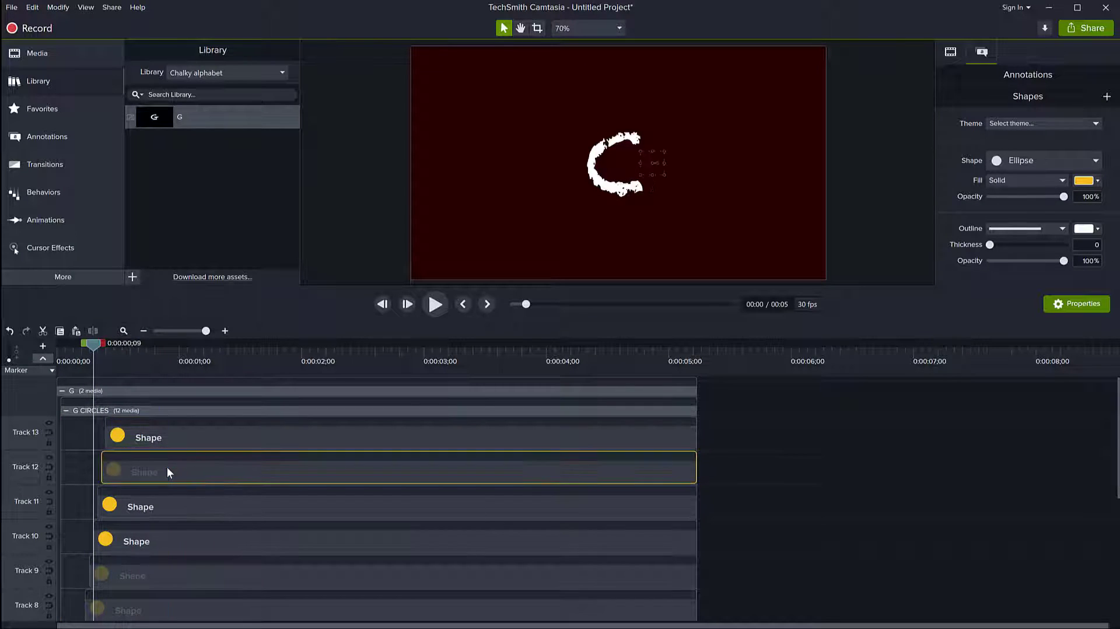
pyautogui.press('Delete')
pyautogui.click(166, 501)
pyautogui.press('Delete')
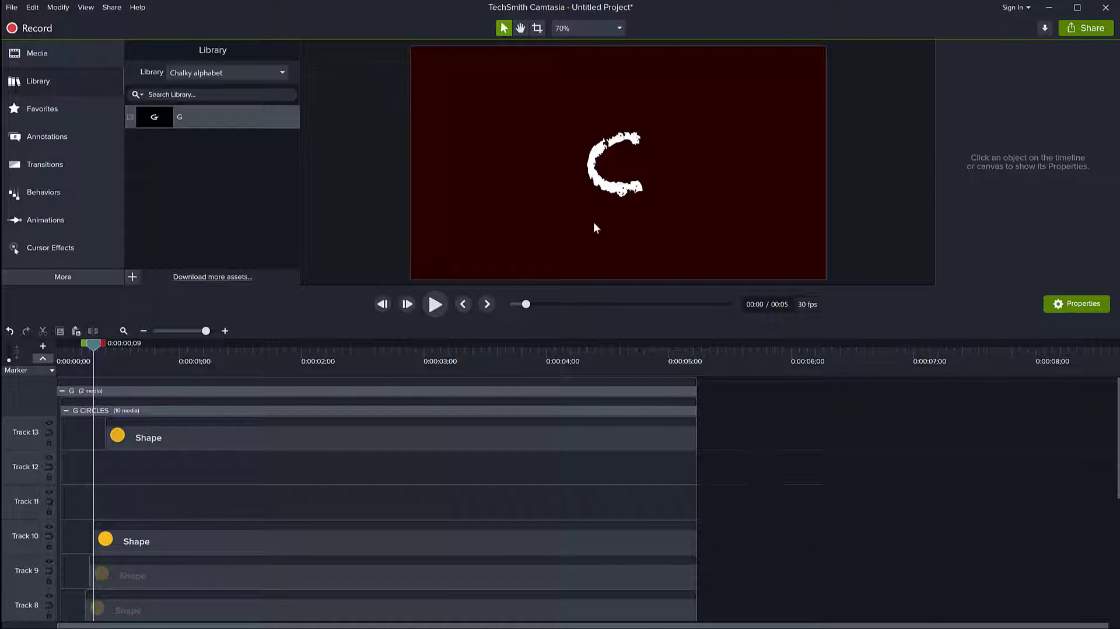
# Move the last circle from Track 13 to Track 11, starting one frame after Track 10's circle, and play the animation from the start
pyautogui.moveTo(180, 438); pyautogui.dragTo(99, 505)
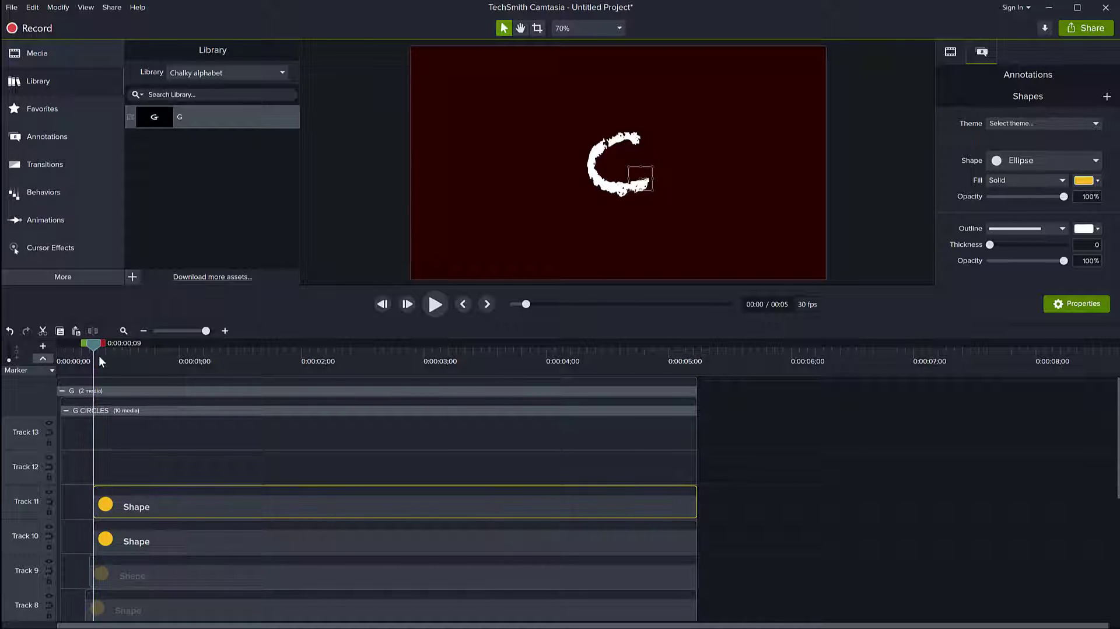
pyautogui.click(403, 307)
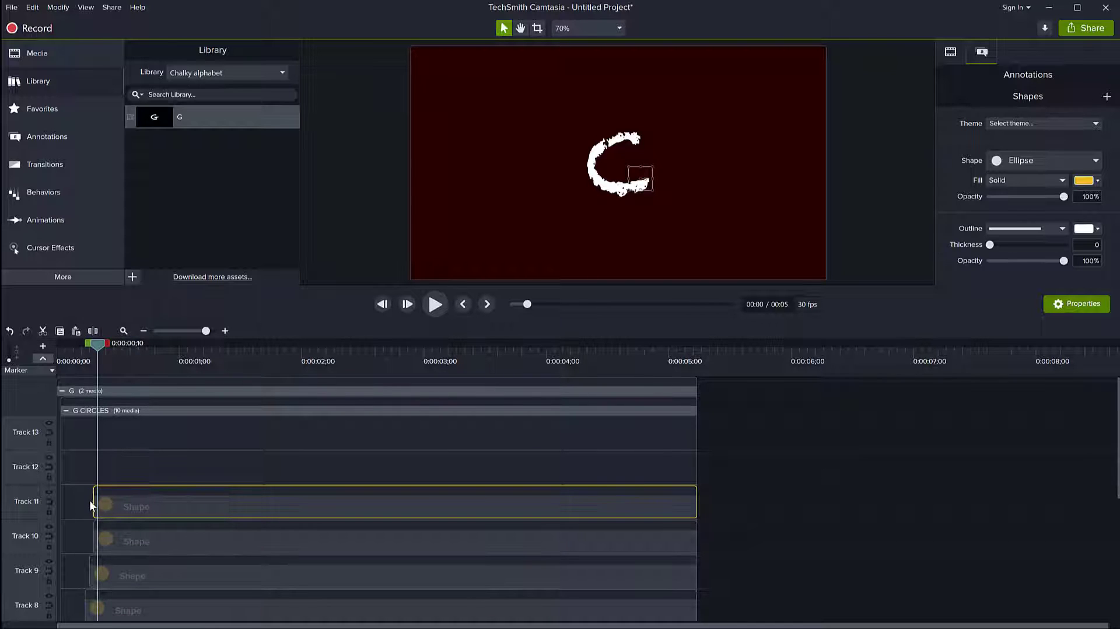
pyautogui.moveTo(92, 500); pyautogui.dragTo(108, 502)
pyautogui.moveTo(93, 345); pyautogui.dragTo(30, 349)
pyautogui.press('space')
pyautogui.press('space')
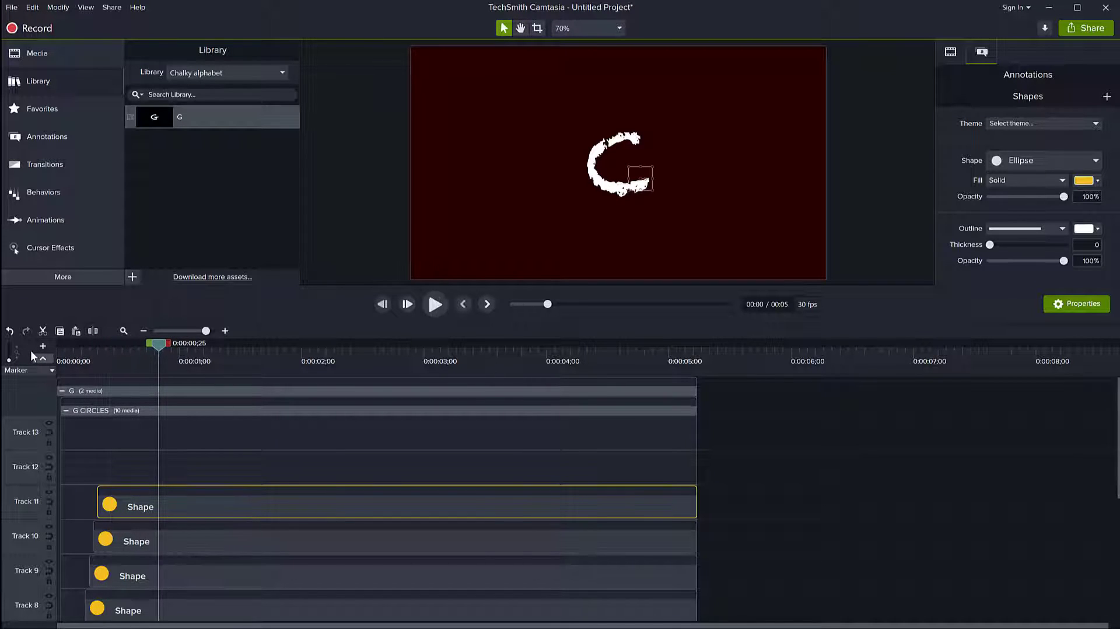
# Collapse the circles group and rename the outer G group as C
pyautogui.click(78, 414)
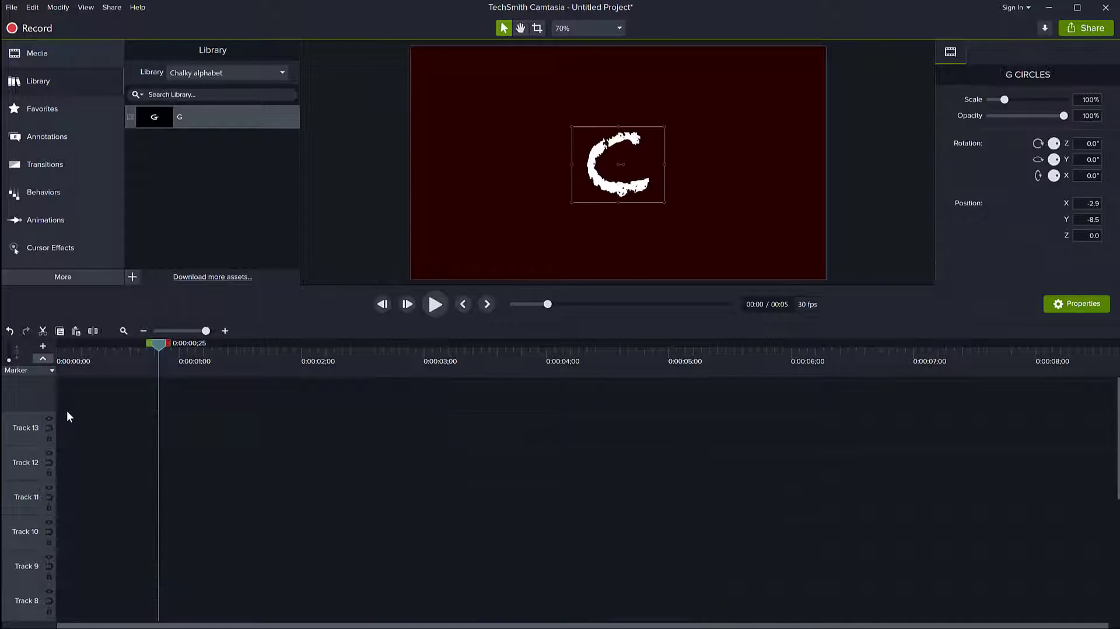
pyautogui.scroll(-5, 174, 527)
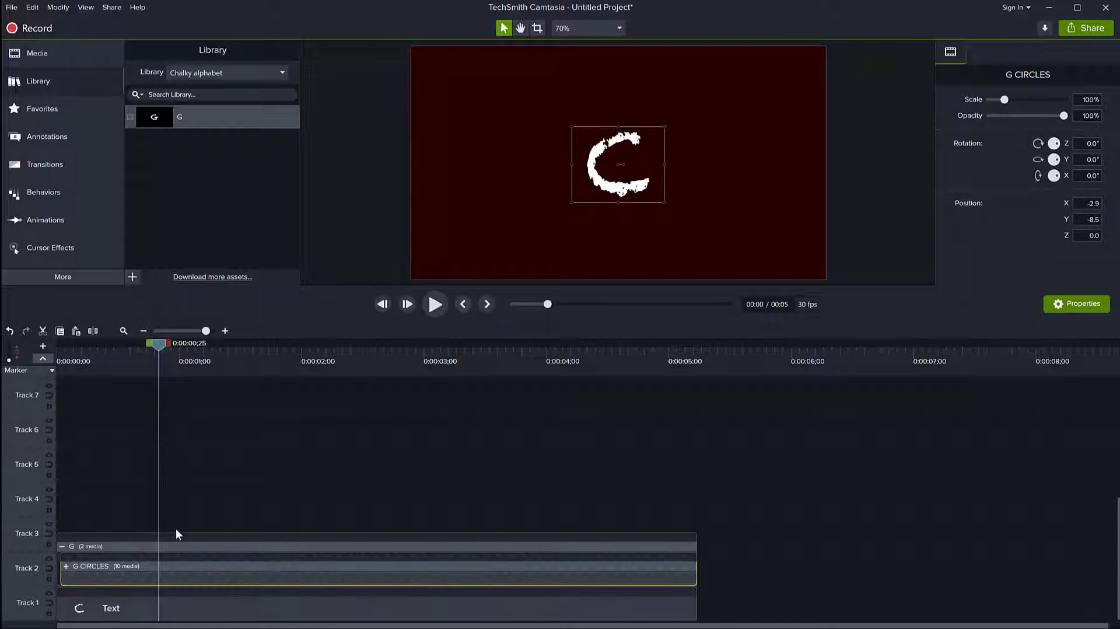
pyautogui.click(70, 545)
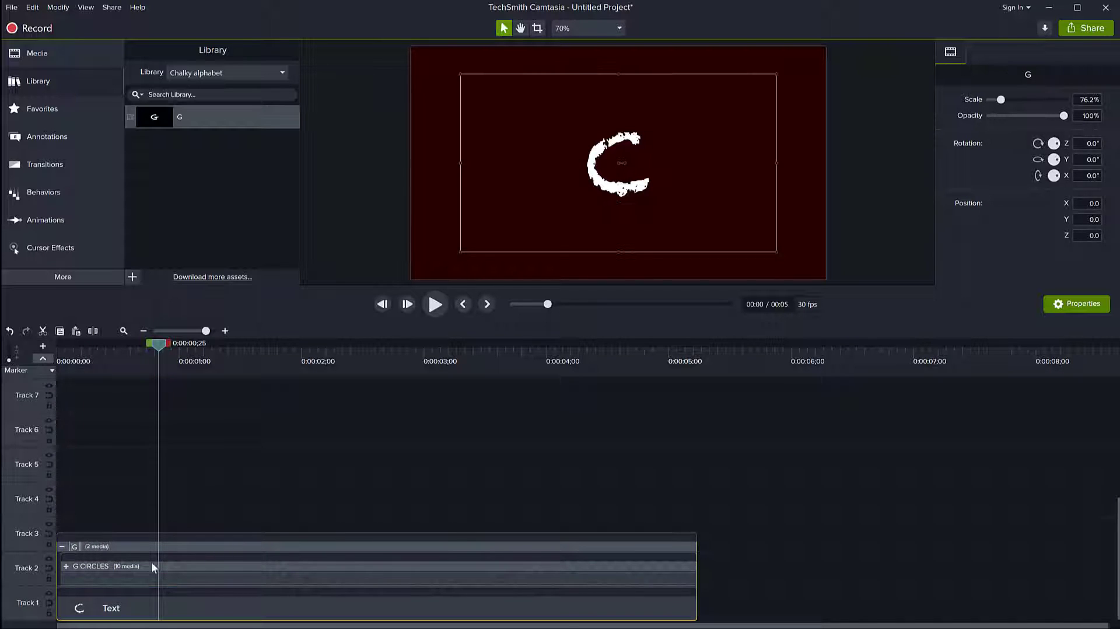
pyautogui.write('C')
pyautogui.press('Return')
# Rename the inner circles group as C CIRCLES and collapse both groups
pyautogui.click(85, 566)
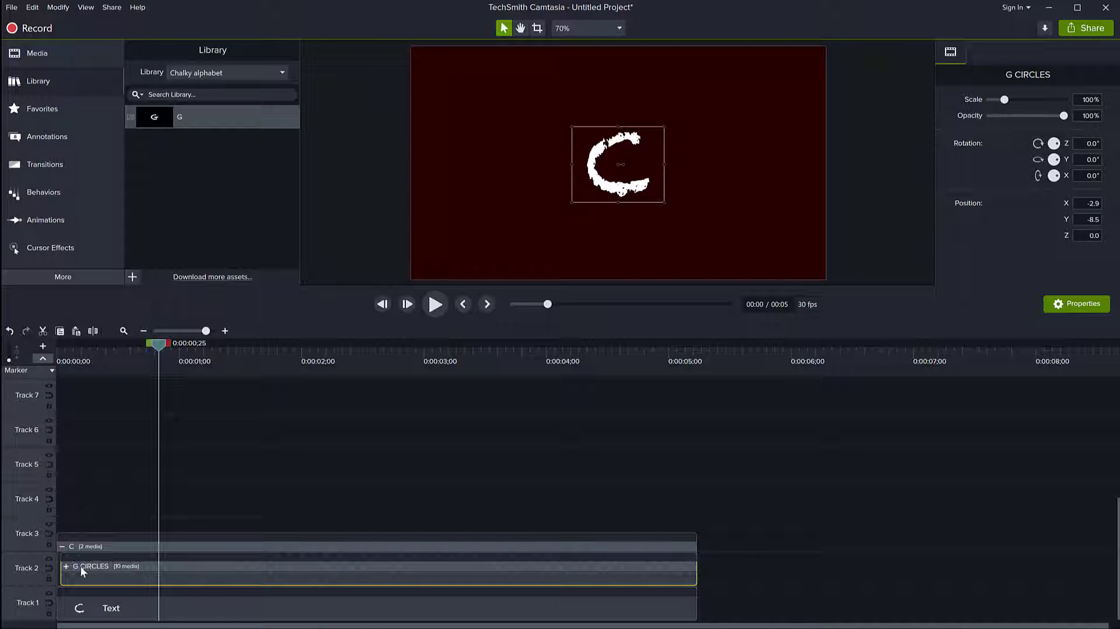
pyautogui.doubleClick(106, 565)
pyautogui.doubleClick(79, 565)
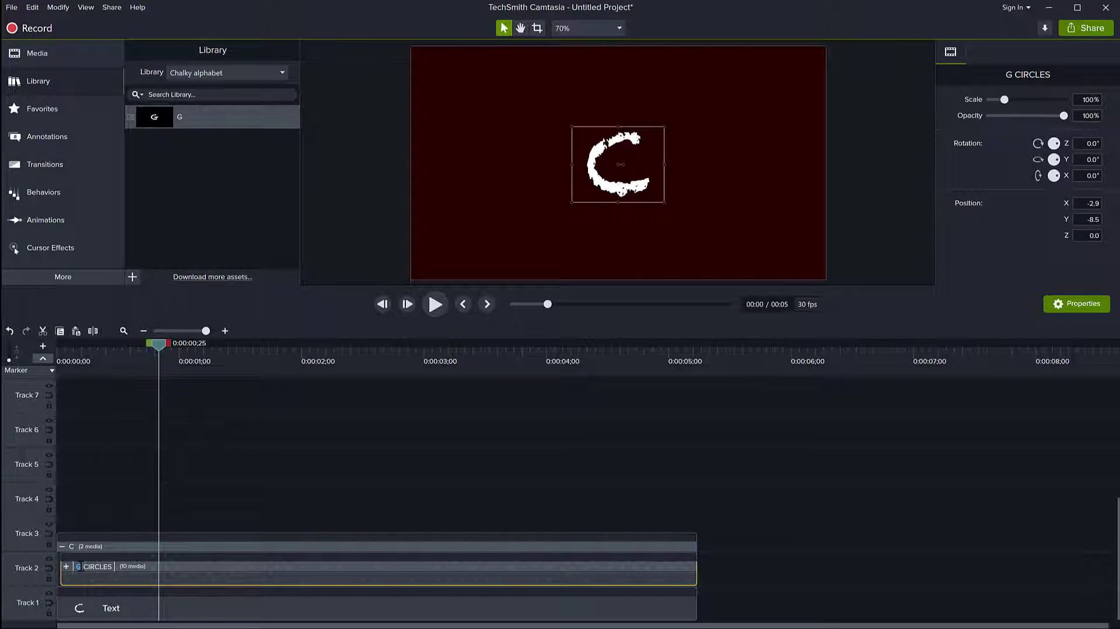
pyautogui.click(66, 566)
pyautogui.scroll(5, 121, 438)
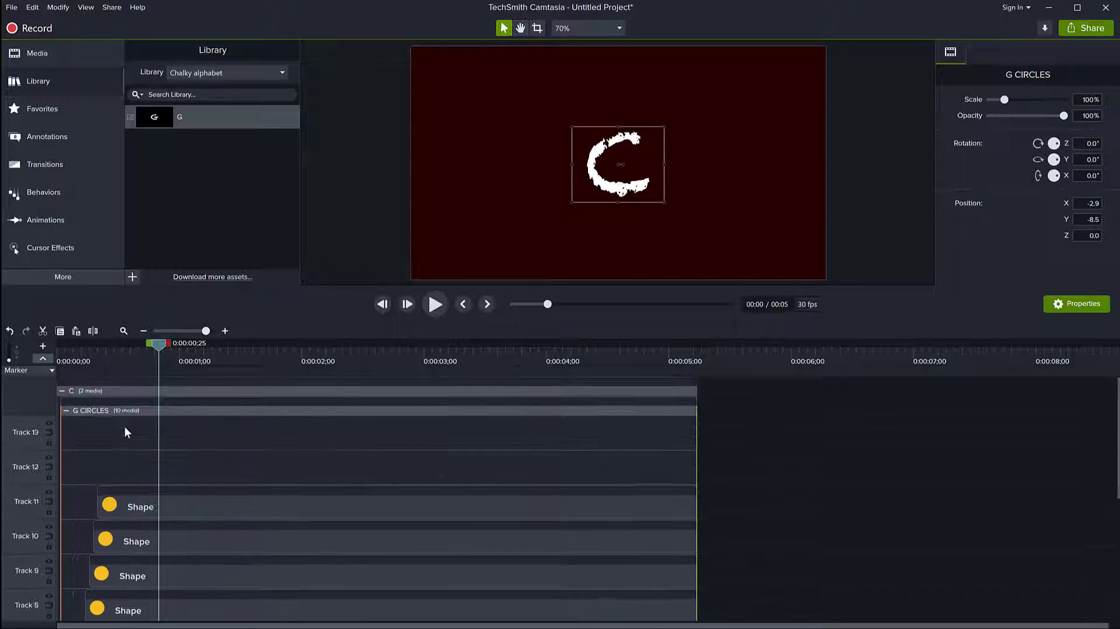
pyautogui.doubleClick(80, 410)
pyautogui.doubleClick(79, 411)
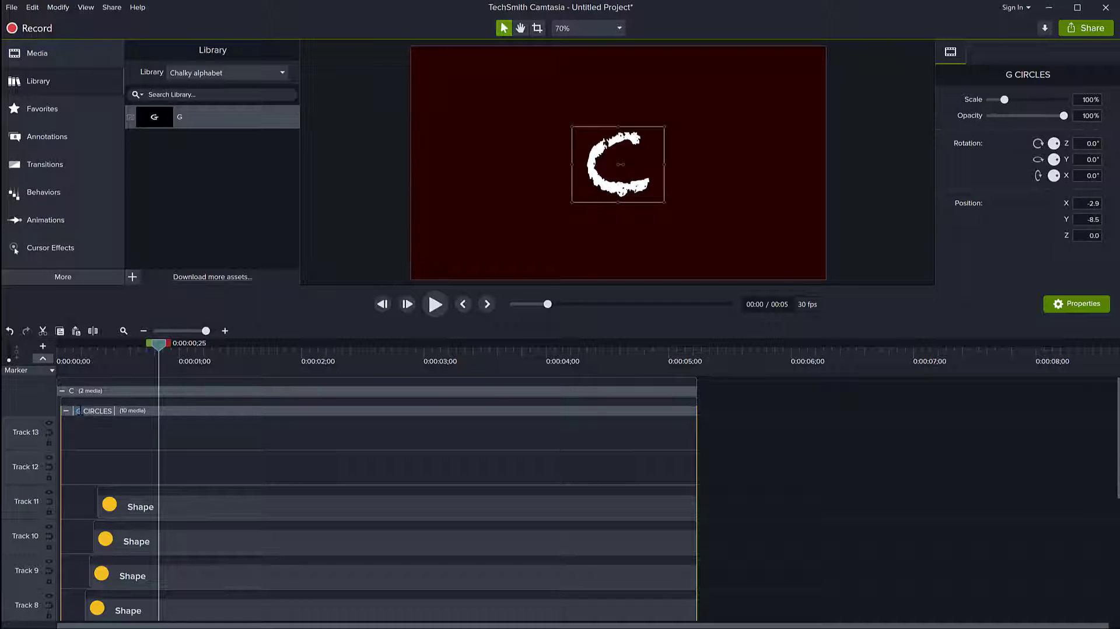
pyautogui.press('Return')
pyautogui.click(67, 410)
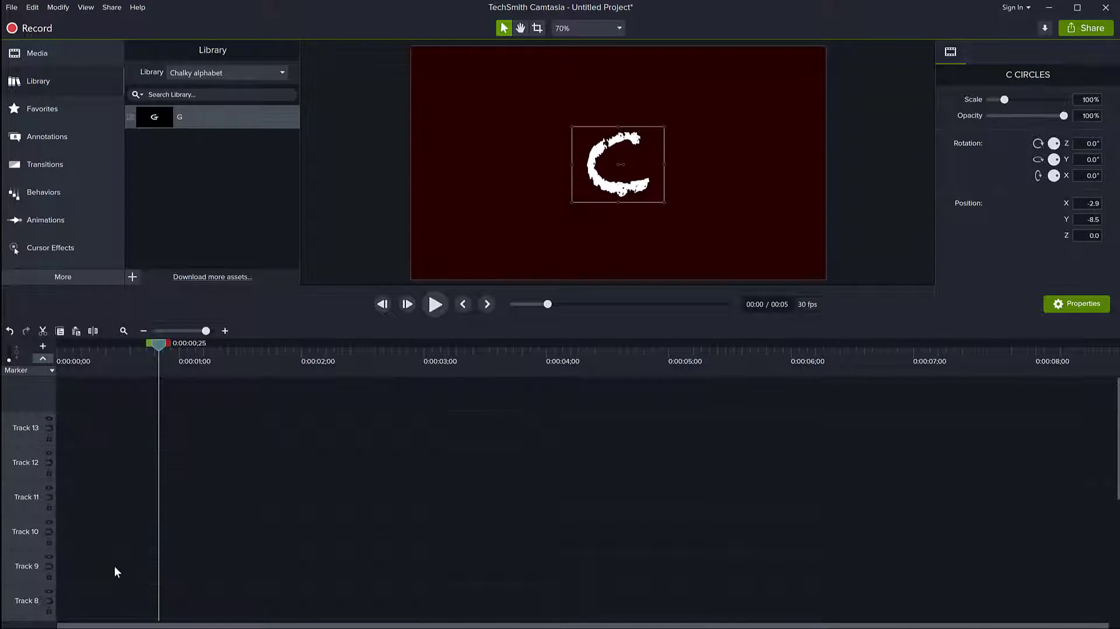
pyautogui.scroll(-5, 113, 565)
pyautogui.click(62, 544)
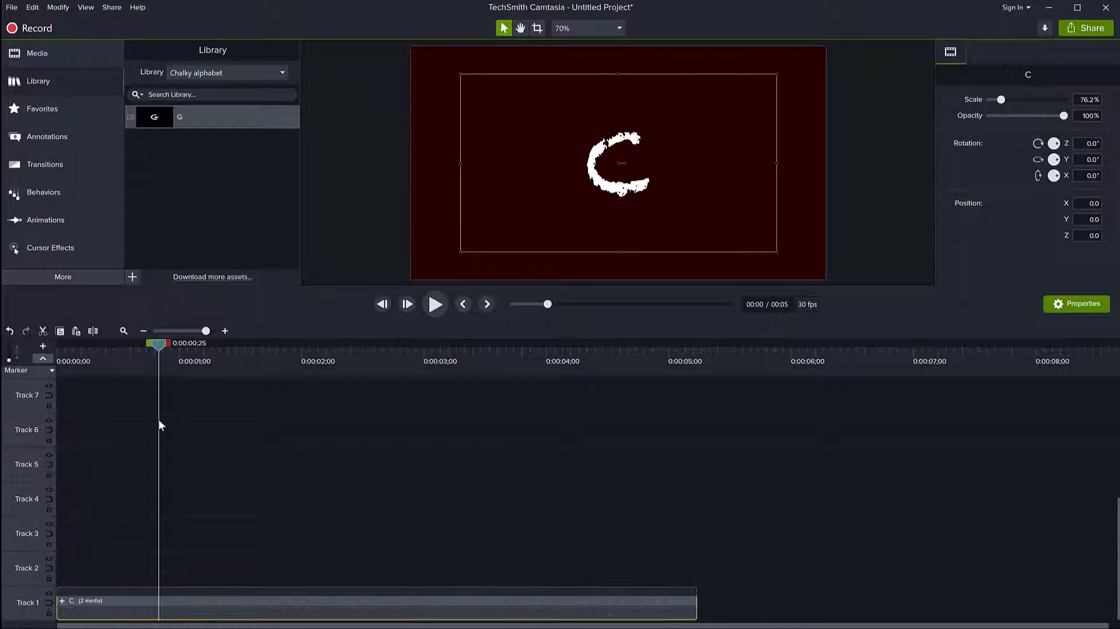
# Play the C group from the start and add it to the Chalky alphabet library as C, using the canvas size
pyautogui.moveTo(159, 348); pyautogui.dragTo(20, 341)
pyautogui.press('space')
pyautogui.press('space')
pyautogui.rightClick(251, 611)
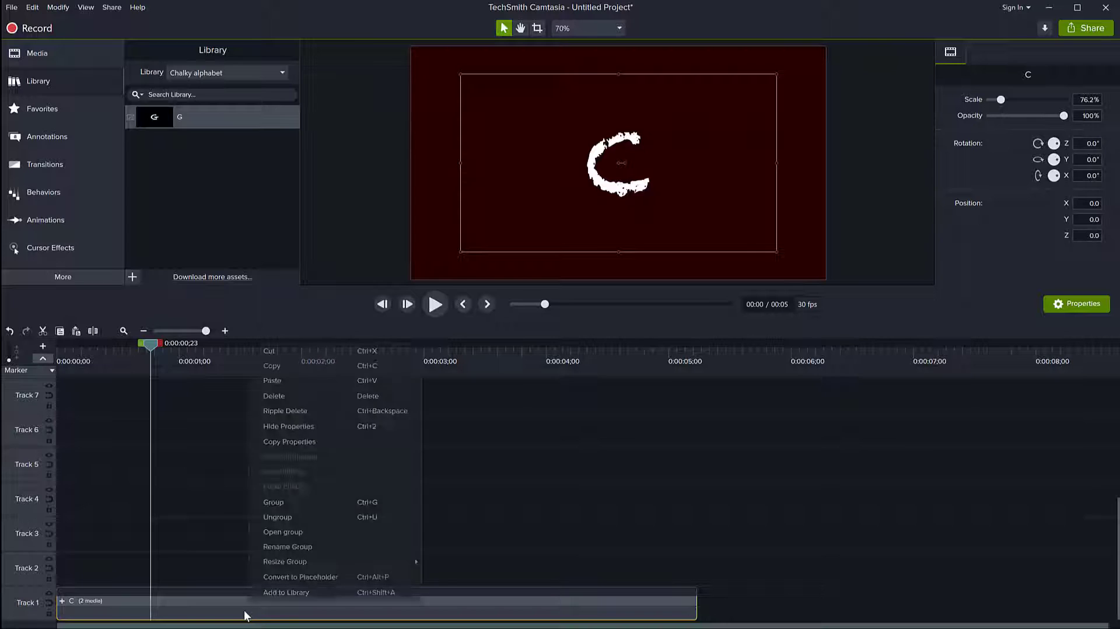
pyautogui.click(285, 592)
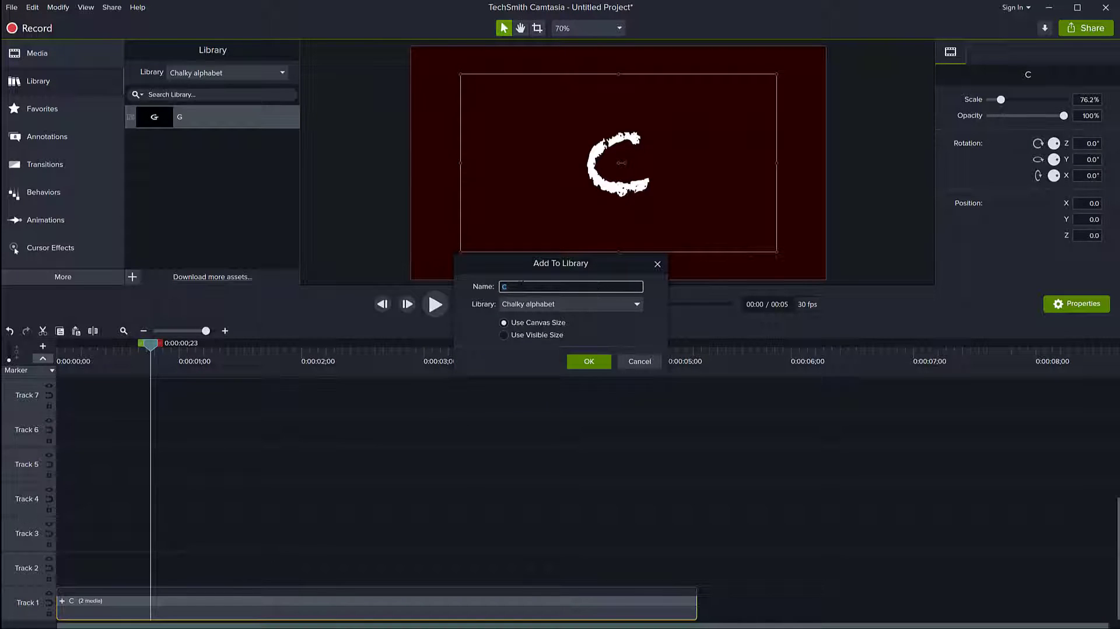
pyautogui.click(590, 362)
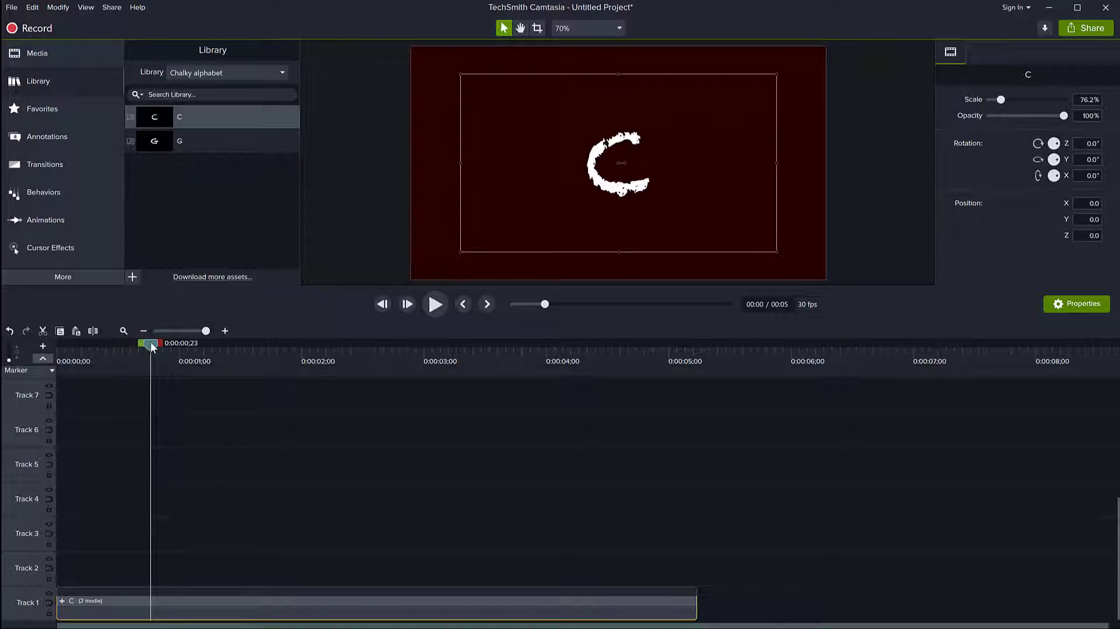
# Place the library's G on Track 2 shortly after the start, move it left of the C on the canvas, and preview the animation
pyautogui.moveTo(151, 349); pyautogui.dragTo(61, 345)
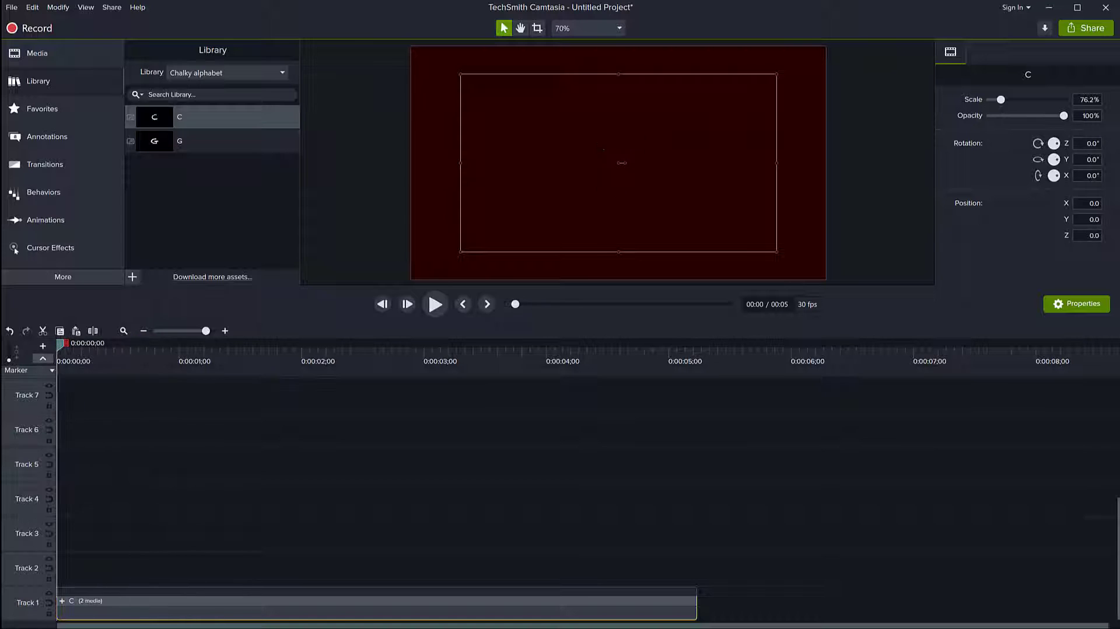
pyautogui.moveTo(156, 142); pyautogui.dragTo(70, 580)
pyautogui.click(486, 426)
pyautogui.press('space')
pyautogui.press('space')
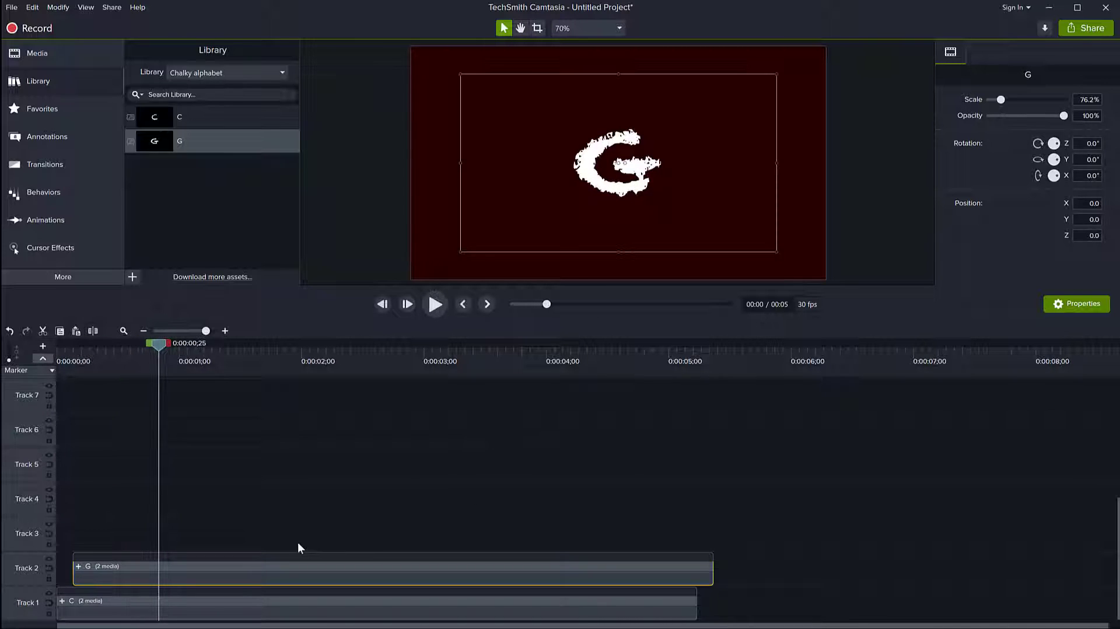
pyautogui.moveTo(604, 182); pyautogui.dragTo(522, 186)
pyautogui.moveTo(158, 346); pyautogui.dragTo(36, 370)
pyautogui.press('space')
pyautogui.press('space')
# Start the G clip at the beginning of Track 2 and the C clip about 8 frames in on Track 1, and play both
pyautogui.moveTo(110, 580); pyautogui.dragTo(134, 600)
pyautogui.press('space')
pyautogui.press('space')
pyautogui.moveTo(238, 344); pyautogui.dragTo(57, 345)
pyautogui.press('space')
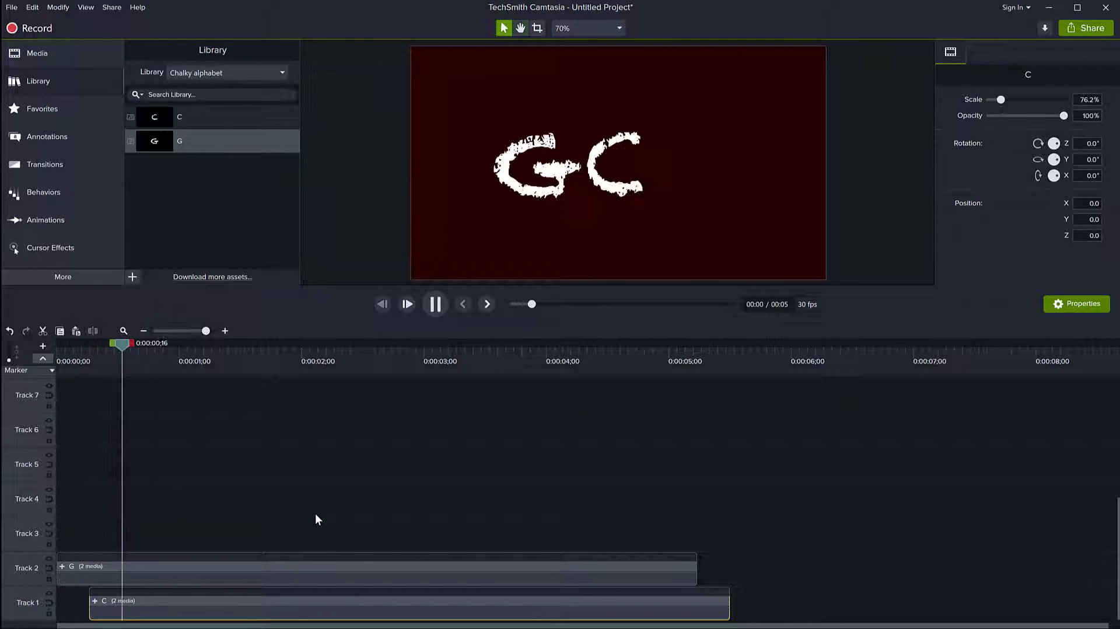
pyautogui.press('space')
# Shift the C clip on Track 1 to start at about 16 frames and play the sequence from the start
pyautogui.moveTo(149, 599); pyautogui.dragTo(181, 600)
pyautogui.moveTo(178, 343); pyautogui.dragTo(63, 382)
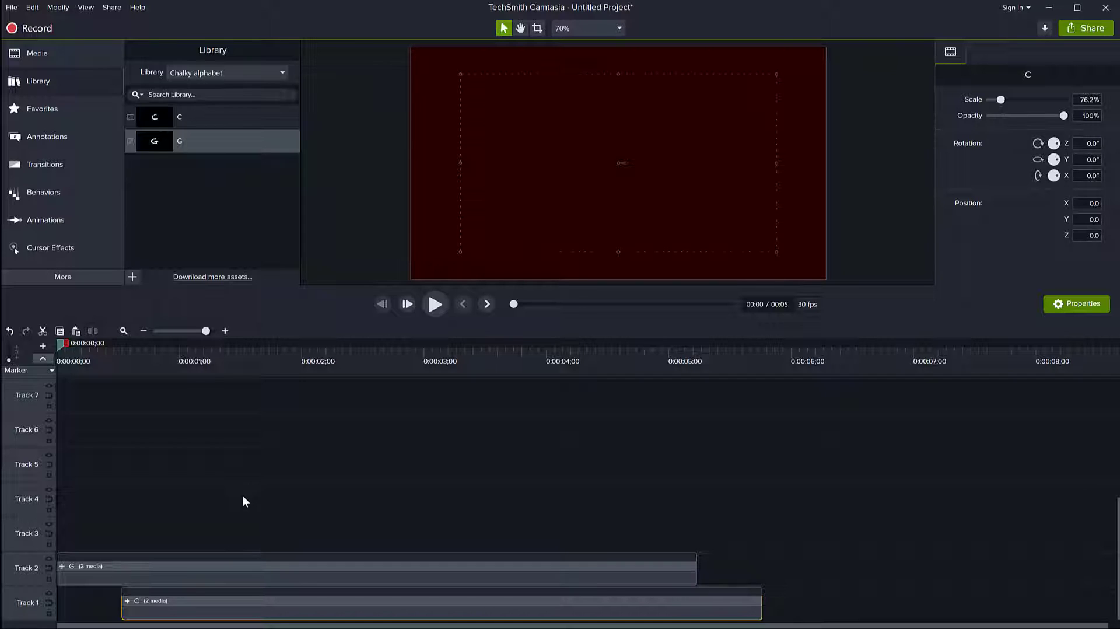
pyautogui.press('space')
pyautogui.press('space')
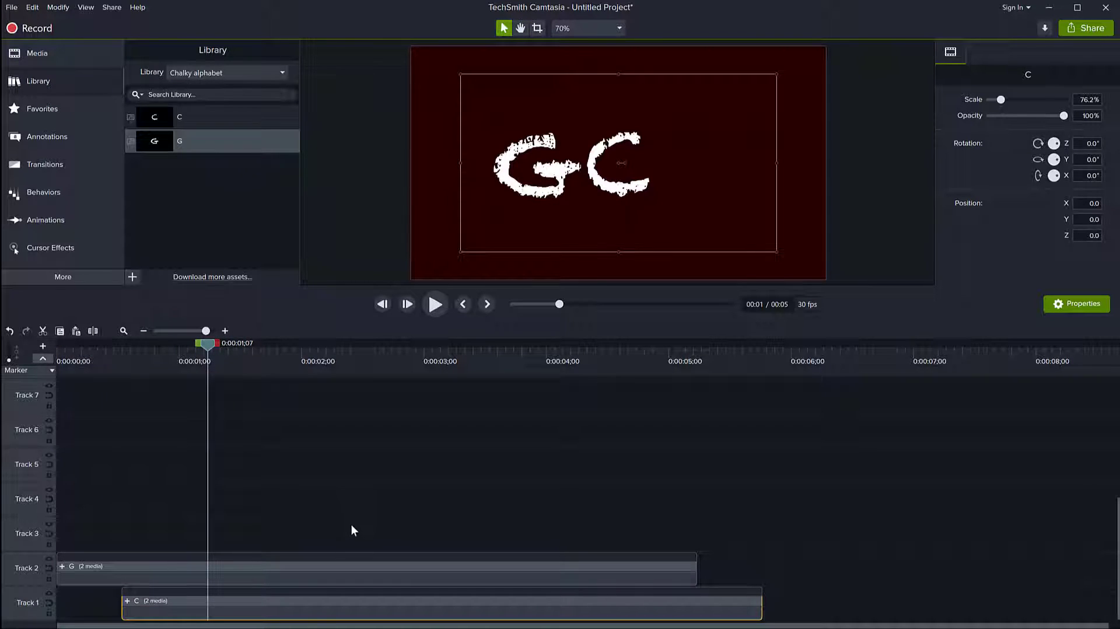
# Shorten the G clip on Track 2 and the C clip on Track 1 so both end at 0:00:03;03
pyautogui.moveTo(695, 574); pyautogui.dragTo(318, 574)
pyautogui.moveTo(764, 611); pyautogui.dragTo(435, 609)
pyautogui.moveTo(320, 573); pyautogui.dragTo(435, 569)
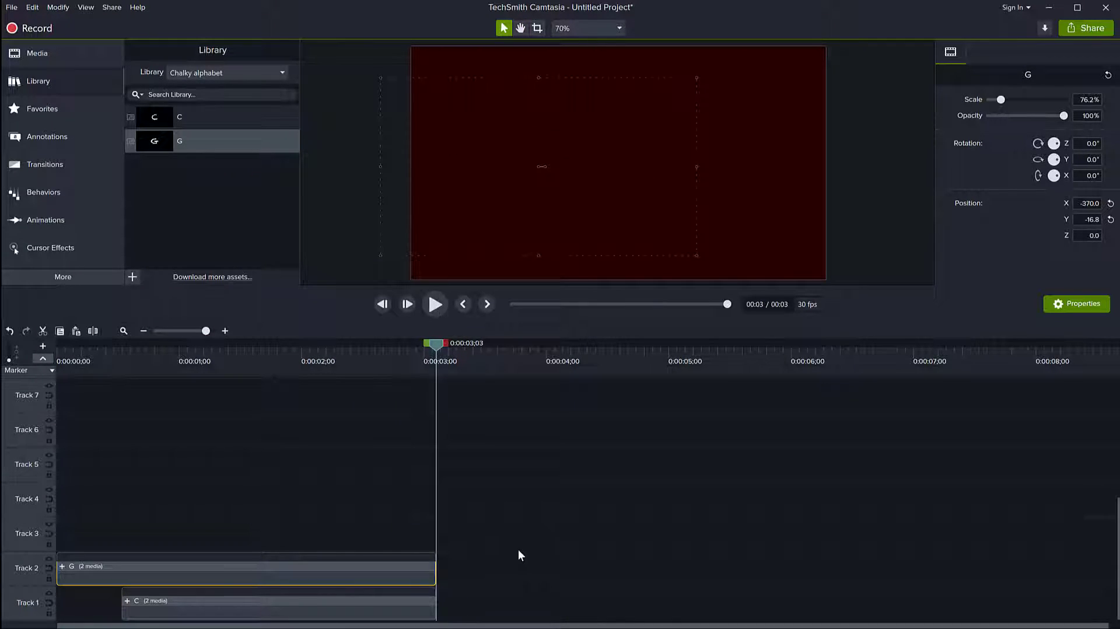
# Extend the G and C clips so both end at 0:00:05;16, and scrub back to 0:00:02;19 to view the letters
pyautogui.moveTo(436, 344); pyautogui.dragTo(735, 348)
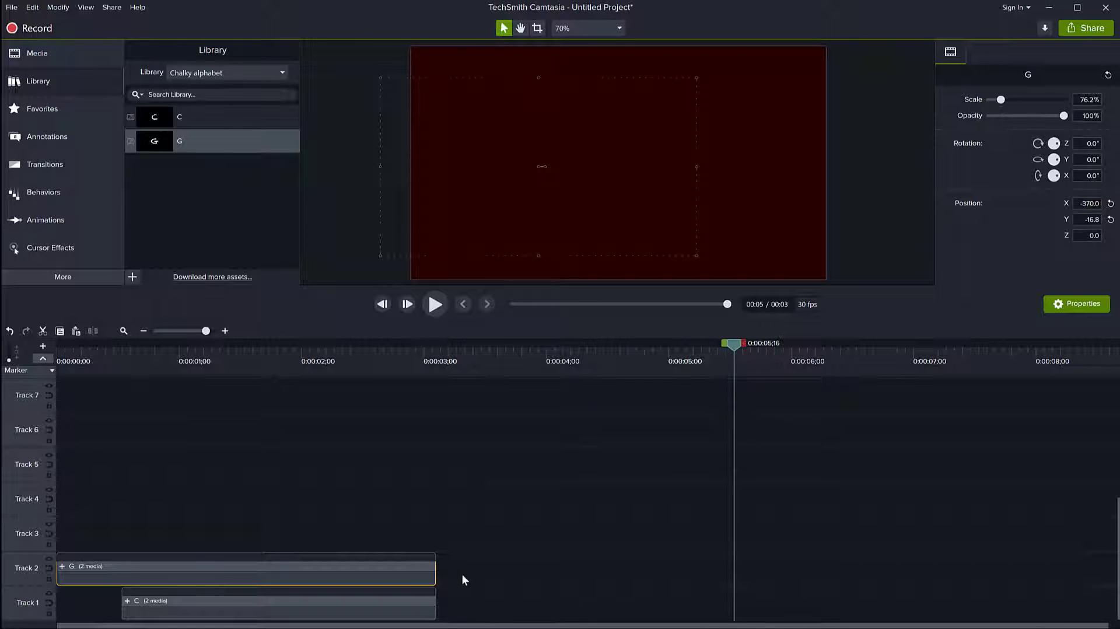
pyautogui.moveTo(434, 575); pyautogui.dragTo(734, 569)
pyautogui.moveTo(435, 604); pyautogui.dragTo(734, 604)
pyautogui.click(660, 352)
pyautogui.moveTo(613, 365); pyautogui.dragTo(379, 485)
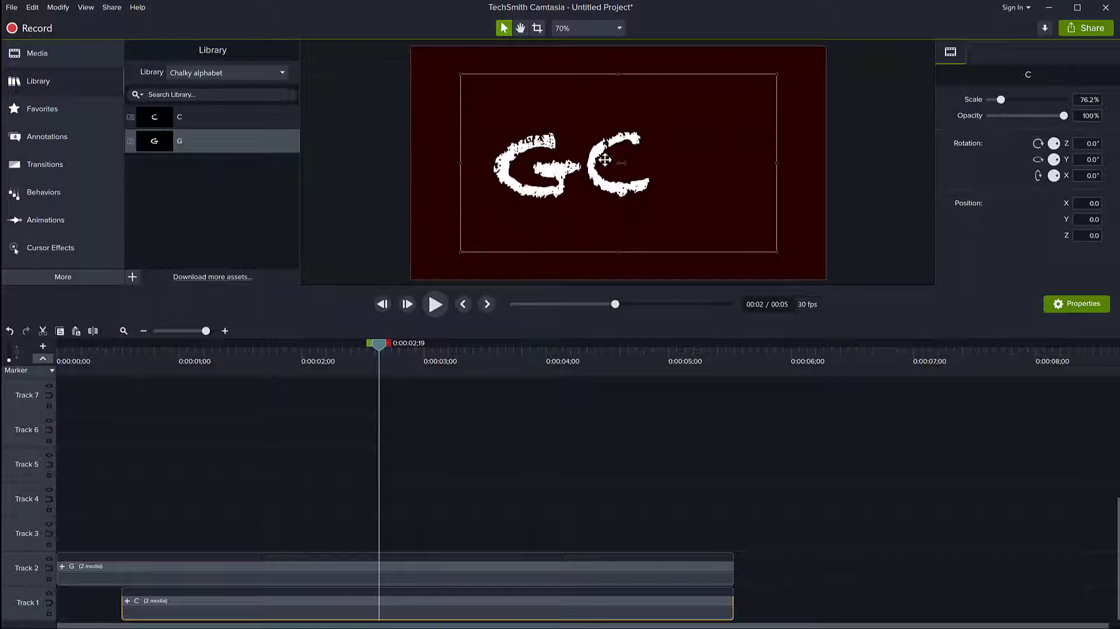
# Select the G and C clips together and scale them down to 69.7%
pyautogui.moveTo(419, 534); pyautogui.dragTo(506, 617)
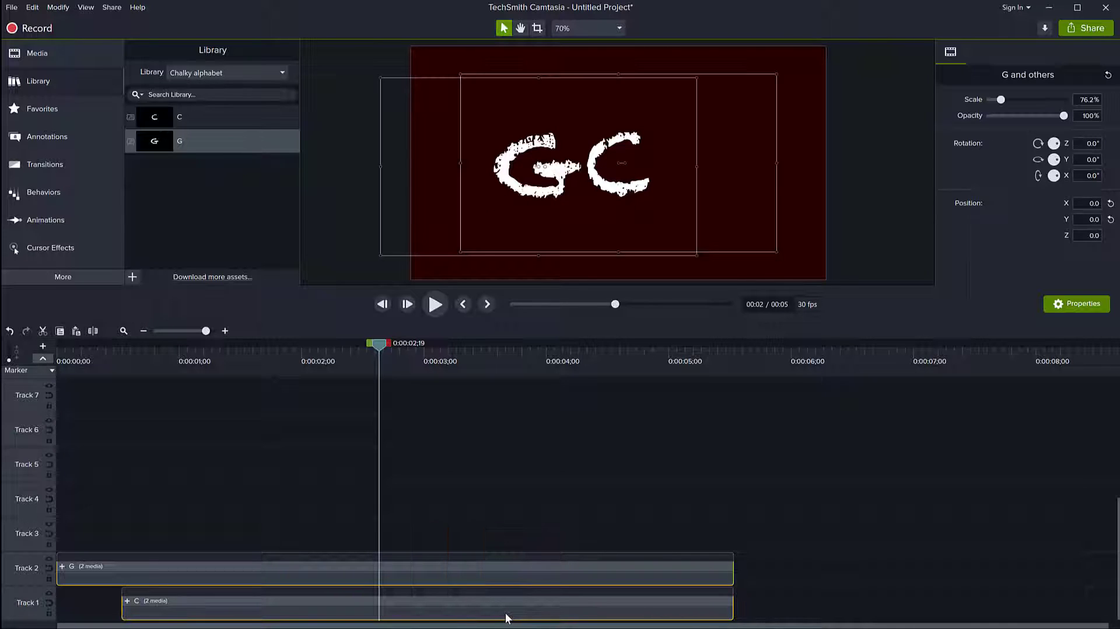
pyautogui.moveTo(776, 74); pyautogui.dragTo(764, 104)
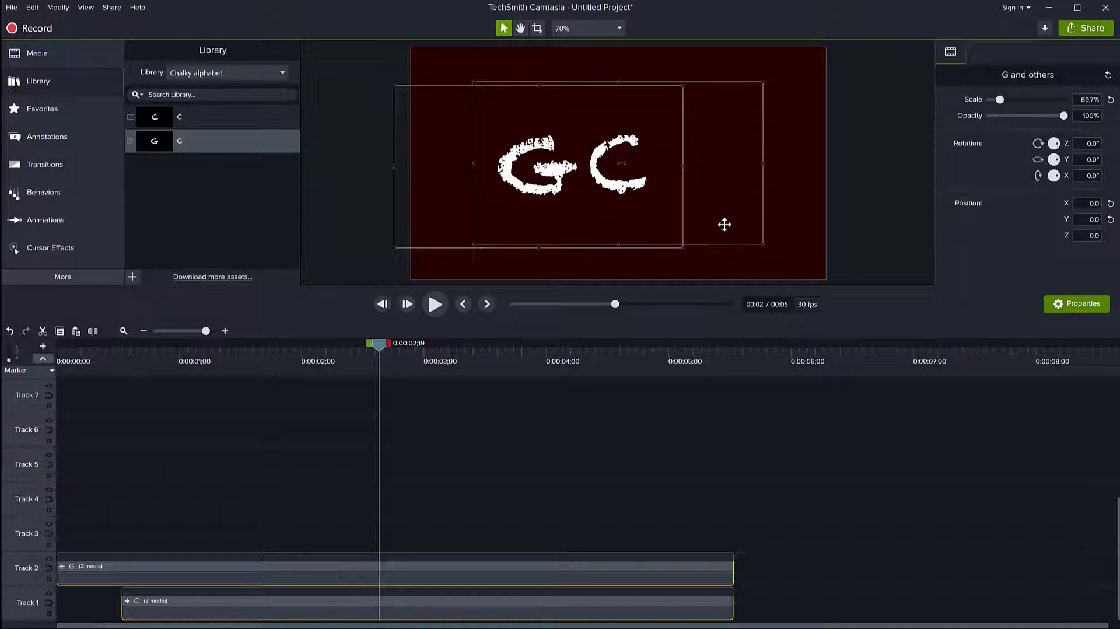
pyautogui.click(813, 78)
# Delete both clips and place the library's C on Track 2 and G on Track 3, both starting at about 18 frames
pyautogui.moveTo(309, 511); pyautogui.dragTo(400, 609)
pyautogui.press('Delete')
pyautogui.moveTo(153, 121); pyautogui.dragTo(133, 564)
pyautogui.moveTo(150, 153); pyautogui.dragTo(135, 545)
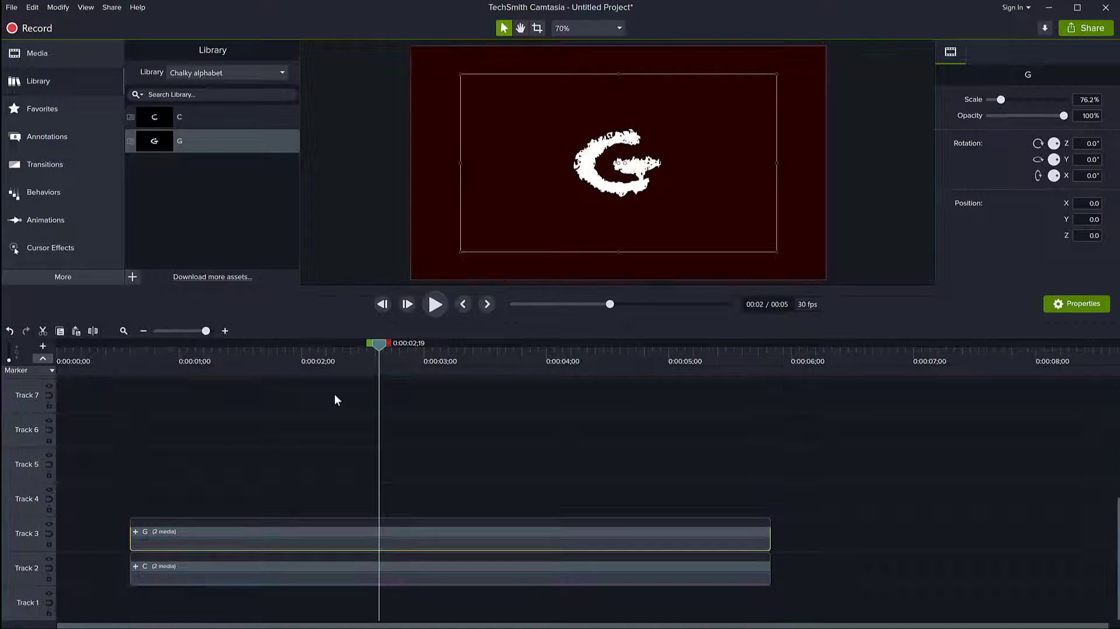
# Select the G and C clips together at the one-second mark and scale both letters to 37%
pyautogui.moveTo(379, 344); pyautogui.dragTo(180, 365)
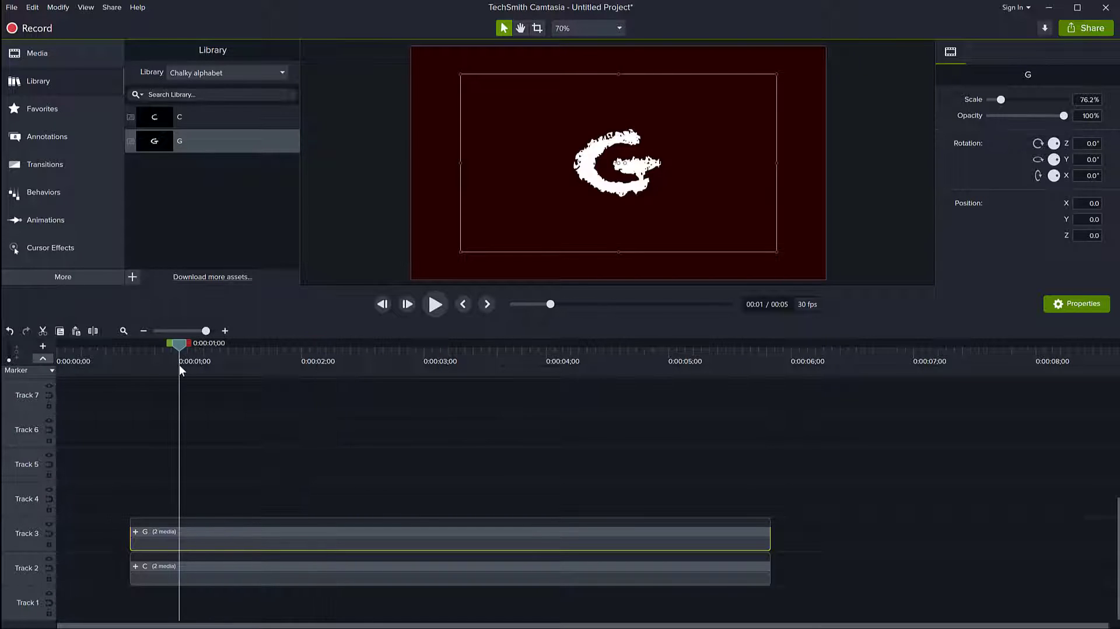
pyautogui.moveTo(615, 177)
pyautogui.mouseDown()
pyautogui.moveTo(691, 176)
pyautogui.moveTo(543, 188)
pyautogui.moveTo(666, 171)
pyautogui.moveTo(634, 184)
pyautogui.mouseUp()
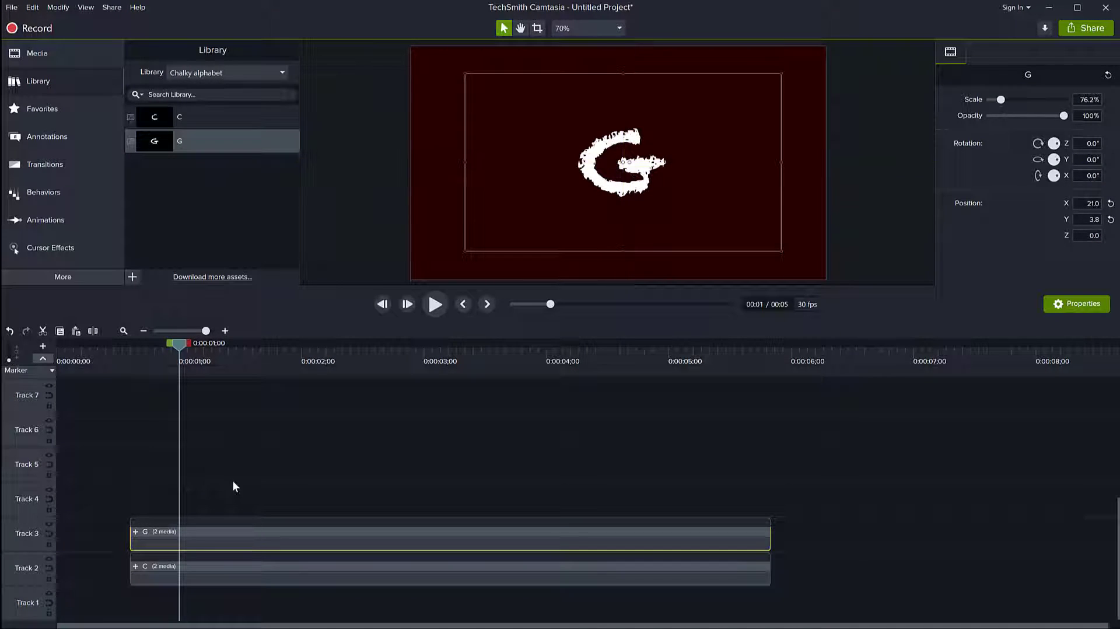
pyautogui.keyDown('ctrl'); pyautogui.click(279, 574); pyautogui.keyUp('ctrl')
pyautogui.moveTo(779, 74); pyautogui.dragTo(605, 166)
# Position the letters side by side in the canvas's upper-left area, with G at about X -407, Y 200 and C at about X -216, Y 202
pyautogui.click(409, 443)
pyautogui.click(331, 534)
pyautogui.moveTo(553, 219); pyautogui.dragTo(571, 120)
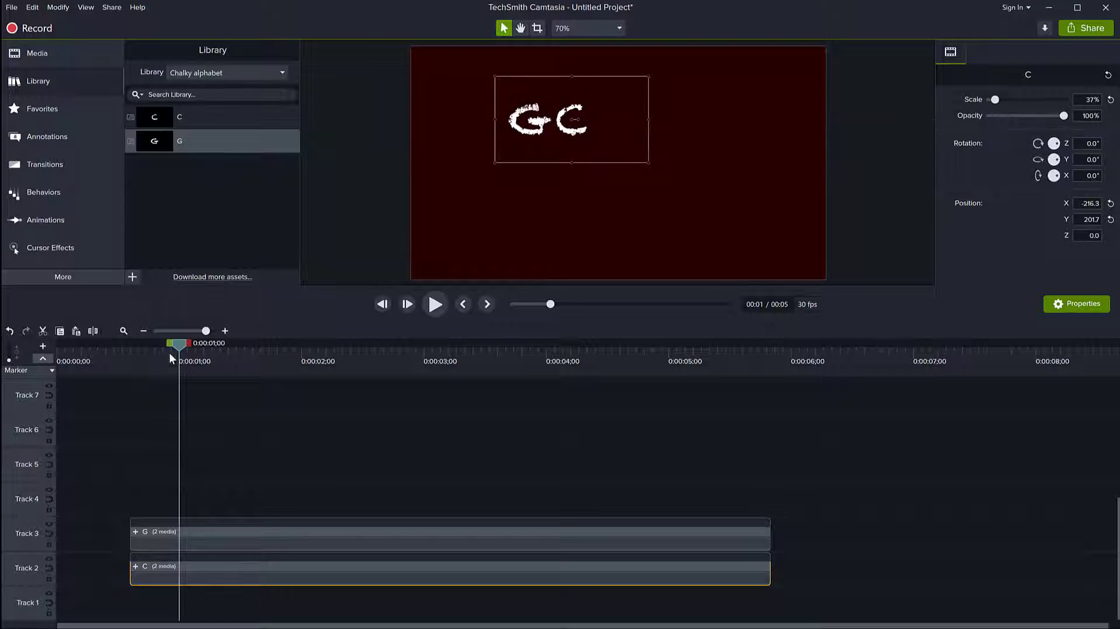
# Shift the G clip on Track 3 to start at about 0:00:01;07, after the C starts, and preview the sequence
pyautogui.moveTo(165, 343)
pyautogui.mouseDown()
pyautogui.moveTo(237, 349)
pyautogui.moveTo(167, 348)
pyautogui.mouseUp()
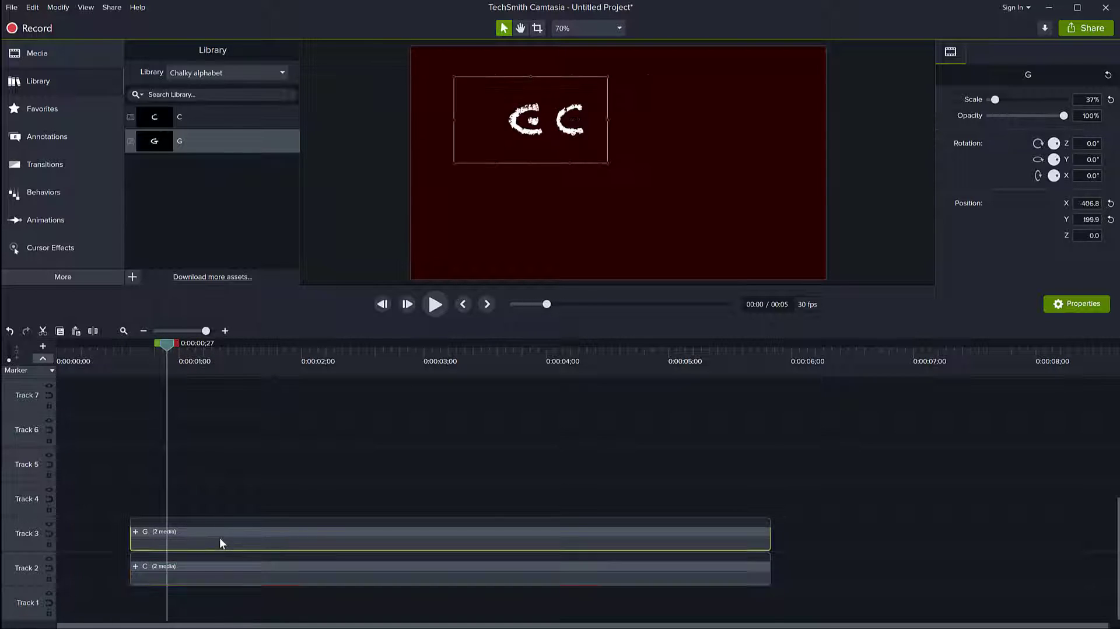
pyautogui.moveTo(214, 538); pyautogui.dragTo(291, 538)
pyautogui.moveTo(166, 347); pyautogui.dragTo(113, 347)
pyautogui.press('space')
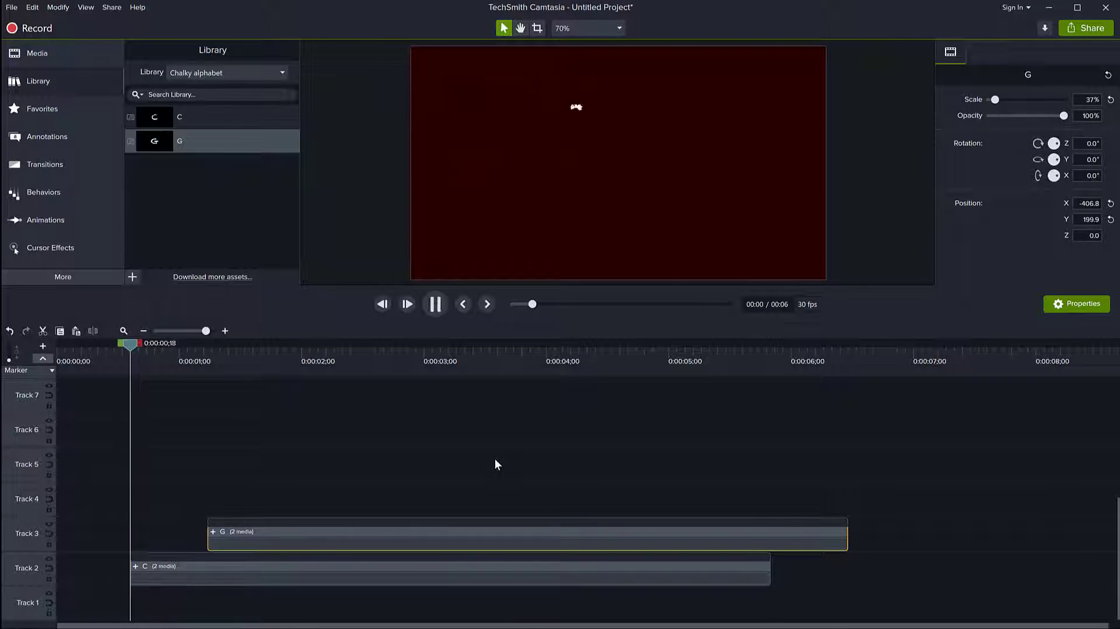
pyautogui.press('space')
# Start the G clip at the beginning of Track 3, ahead of the C, and play the sequence from the start
pyautogui.moveTo(290, 533); pyautogui.dragTo(125, 531)
pyautogui.moveTo(283, 345); pyautogui.dragTo(59, 350)
pyautogui.press('space')
pyautogui.press('space')
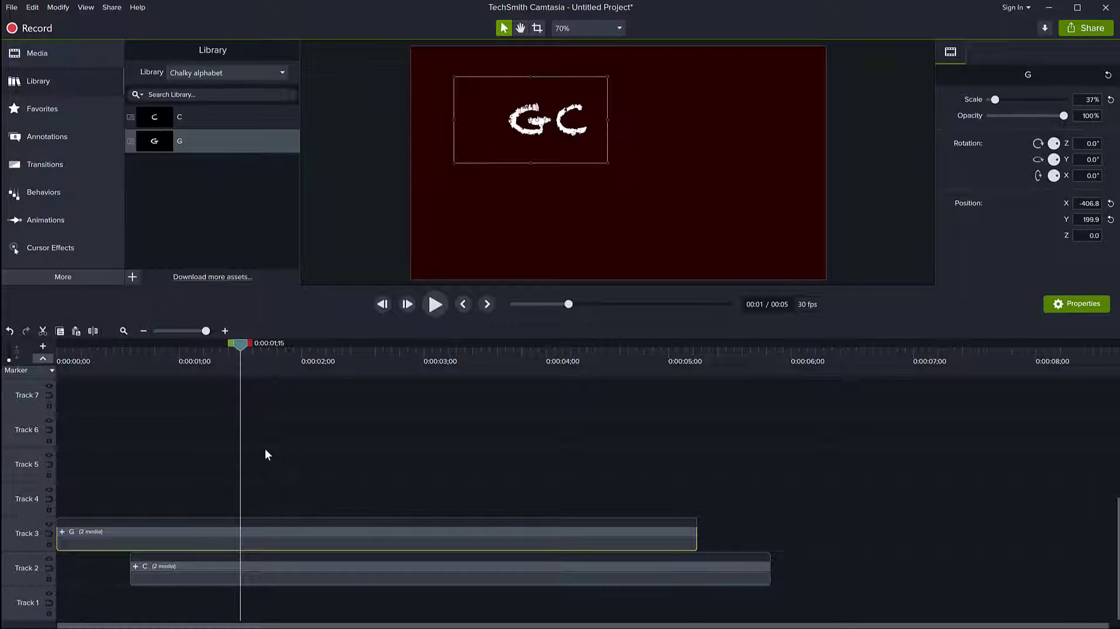